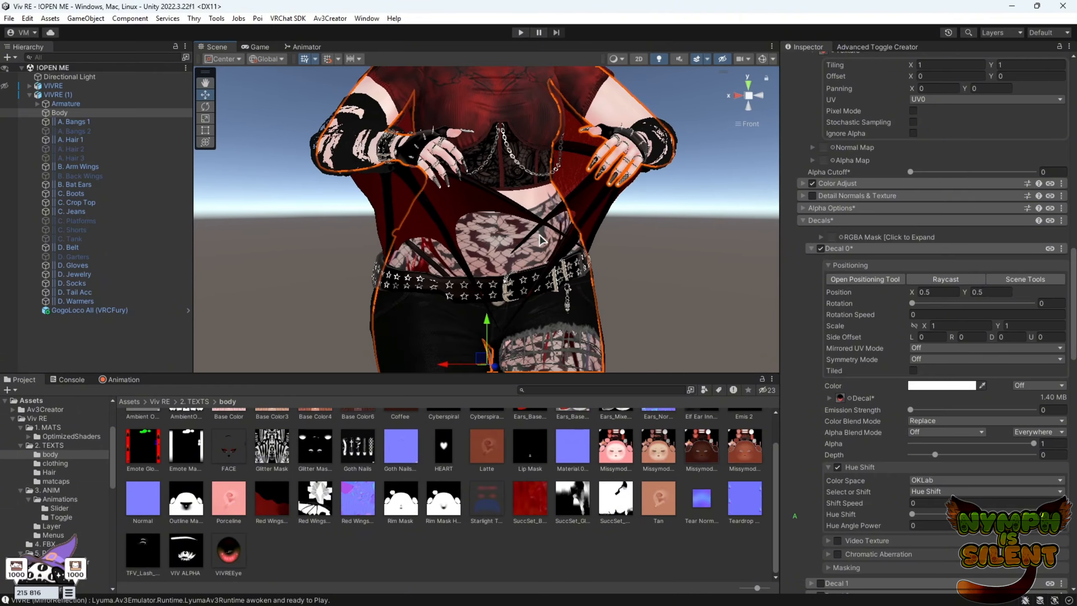
# - Examine the avatar's face, hair and upper-body outfit from the front
pyautogui.moveTo(600, 203); pyautogui.dragTo(600, 216, button='middle')
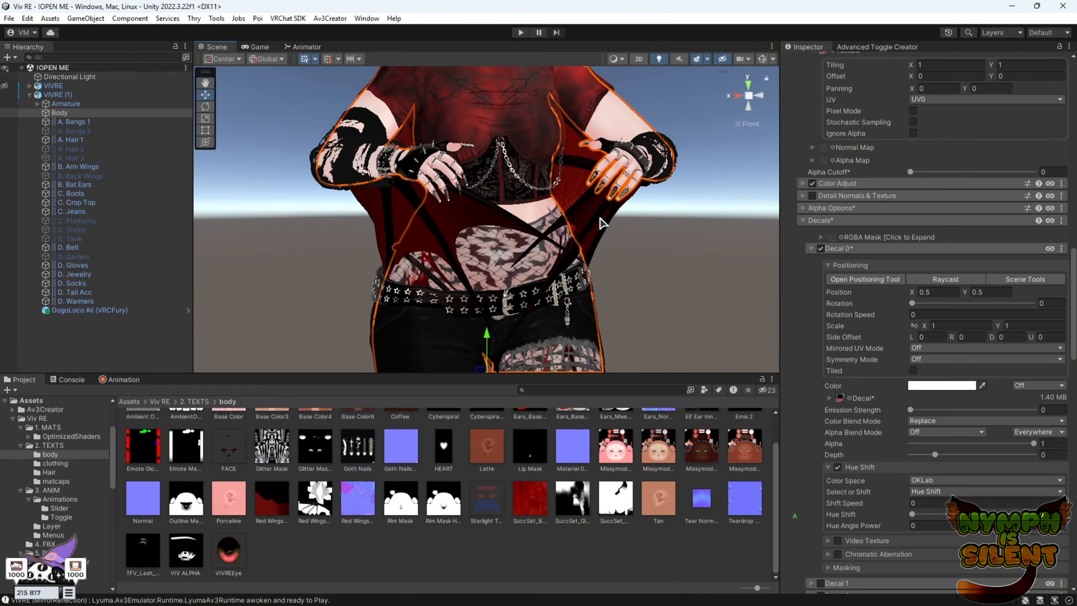
pyautogui.click(738, 95)
pyautogui.click(759, 96)
pyautogui.moveTo(686, 184); pyautogui.dragTo(641, 283, button='middle')
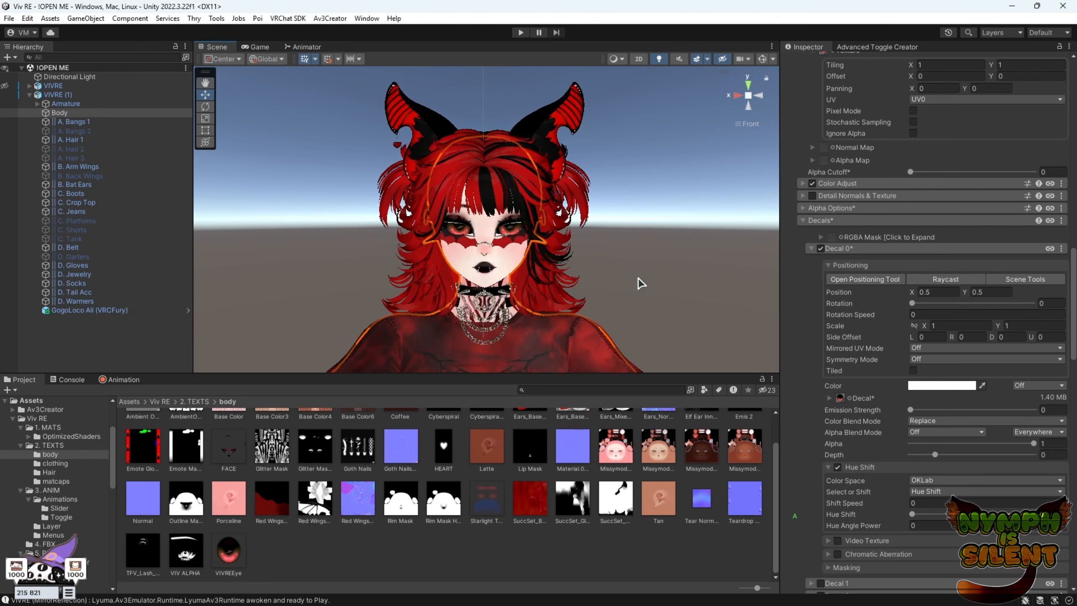
pyautogui.scroll(2, 558, 291)
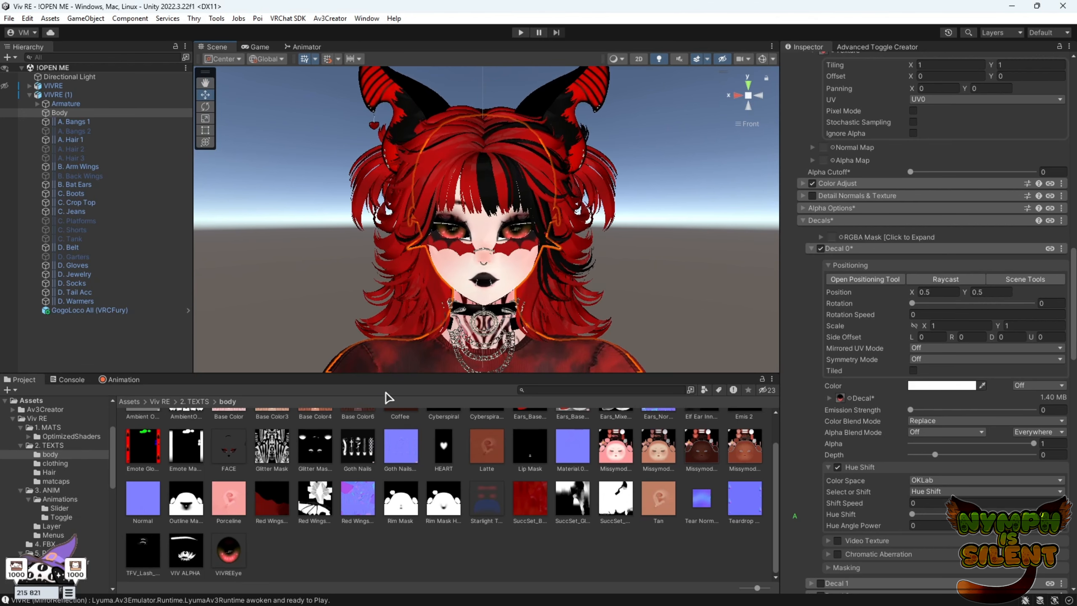
pyautogui.scroll(1, 480, 286)
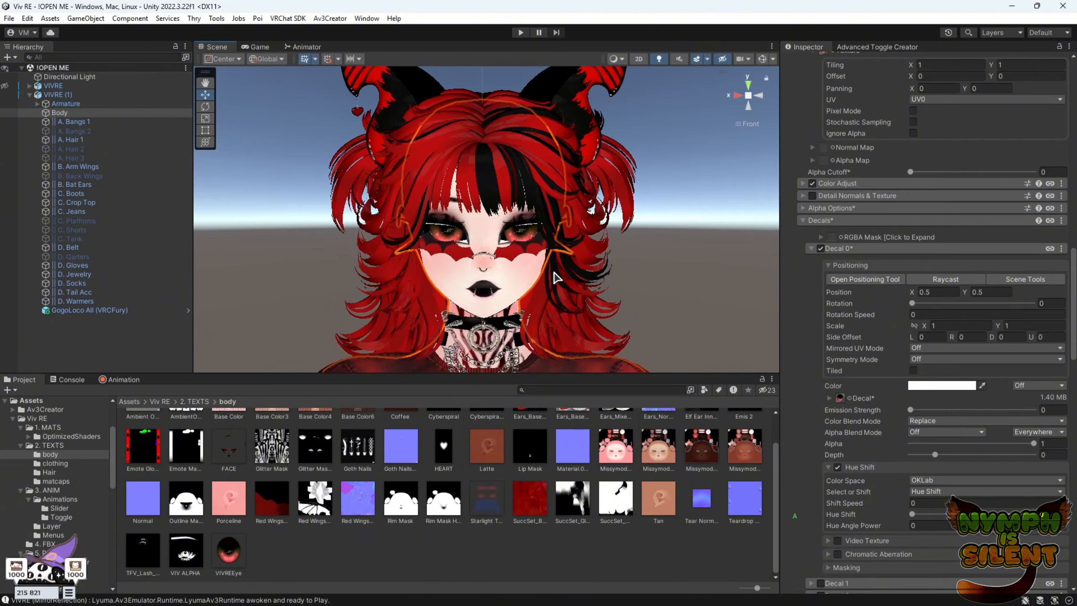
pyautogui.scroll(-3, 574, 282)
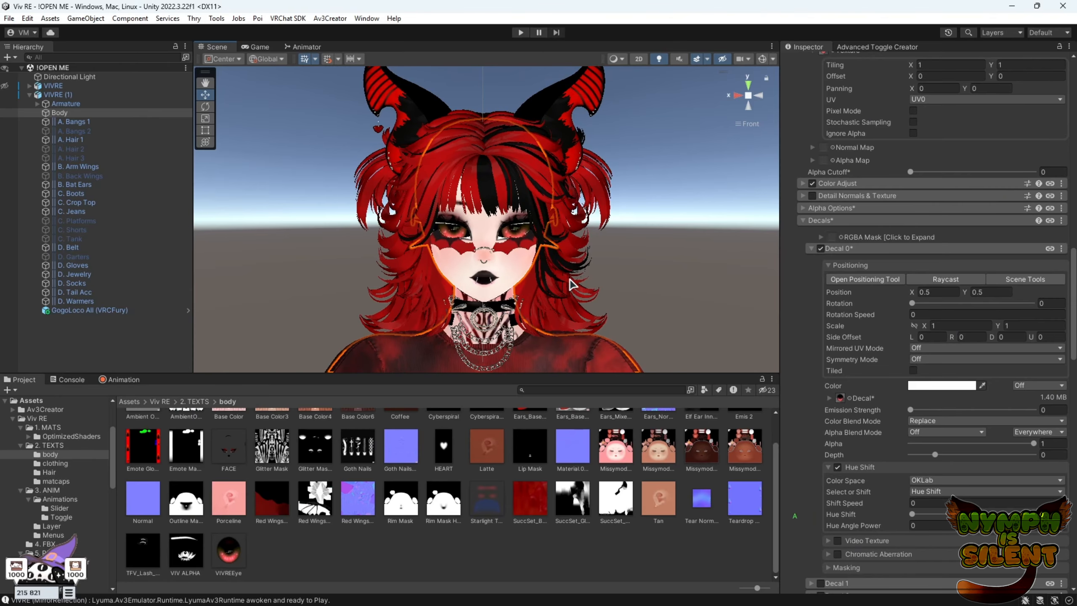
pyautogui.moveTo(597, 271); pyautogui.dragTo(599, 229, button='middle')
pyautogui.moveTo(670, 253); pyautogui.dragTo(701, 248, button='right')
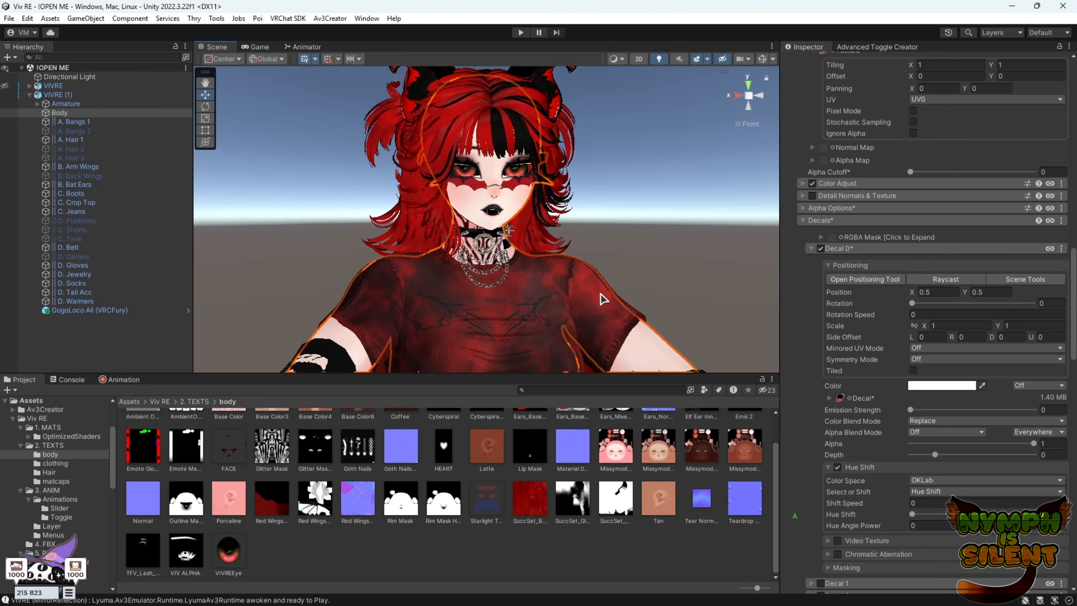
pyautogui.scroll(-3, 601, 301)
pyautogui.moveTo(600, 297); pyautogui.dragTo(603, 245, button='middle')
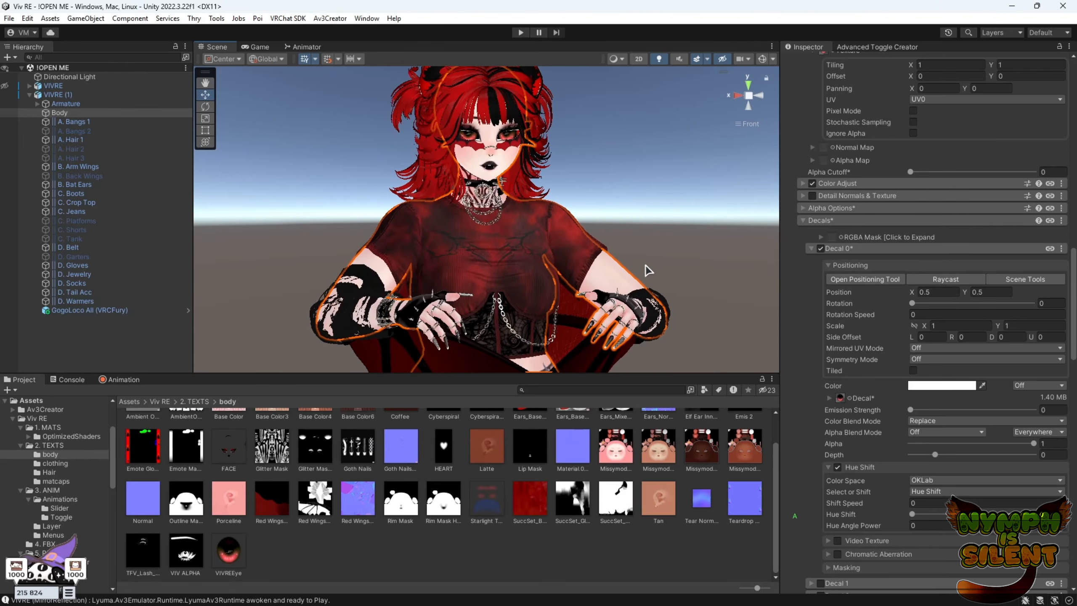
pyautogui.moveTo(647, 209); pyautogui.dragTo(654, 207, button='middle')
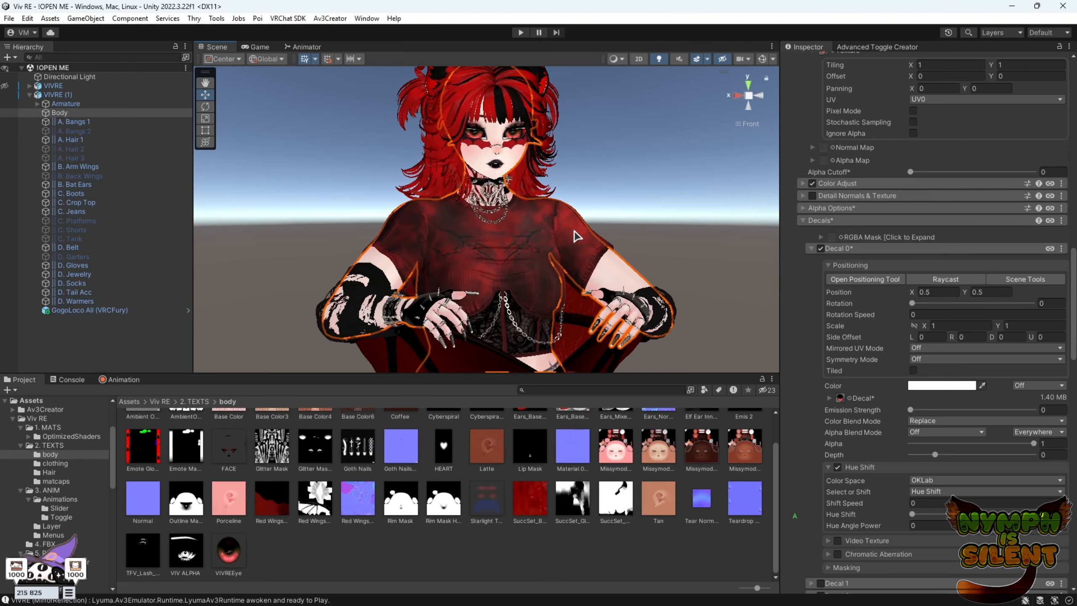
pyautogui.scroll(1, 707, 222)
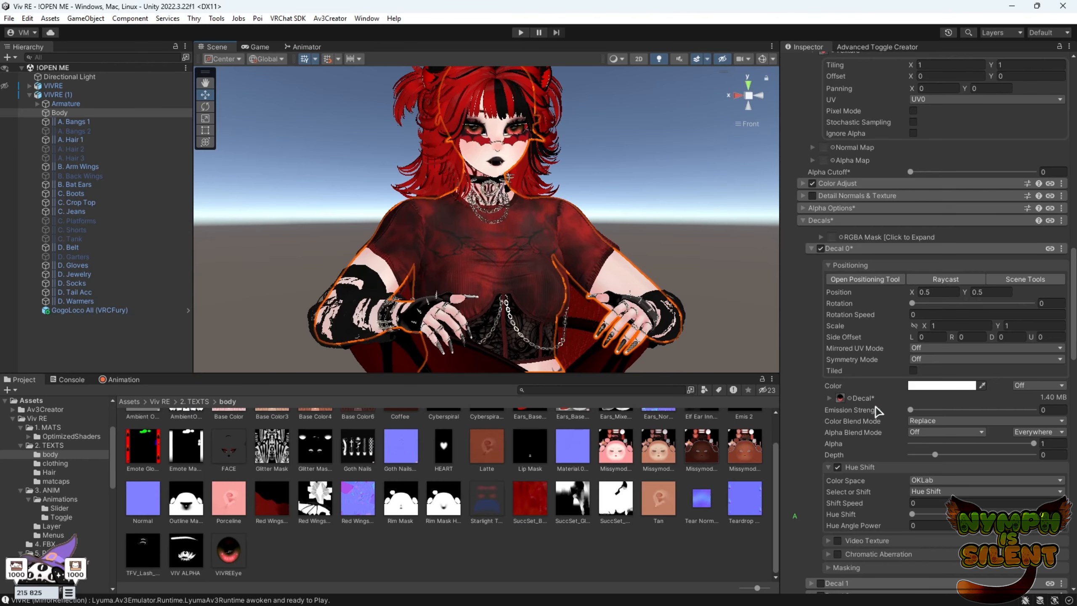
# - Expand the Color Adjust settings of the EYE material on the avatar's body
pyautogui.scroll(5, 872, 339)
pyautogui.scroll(-3, 870, 424)
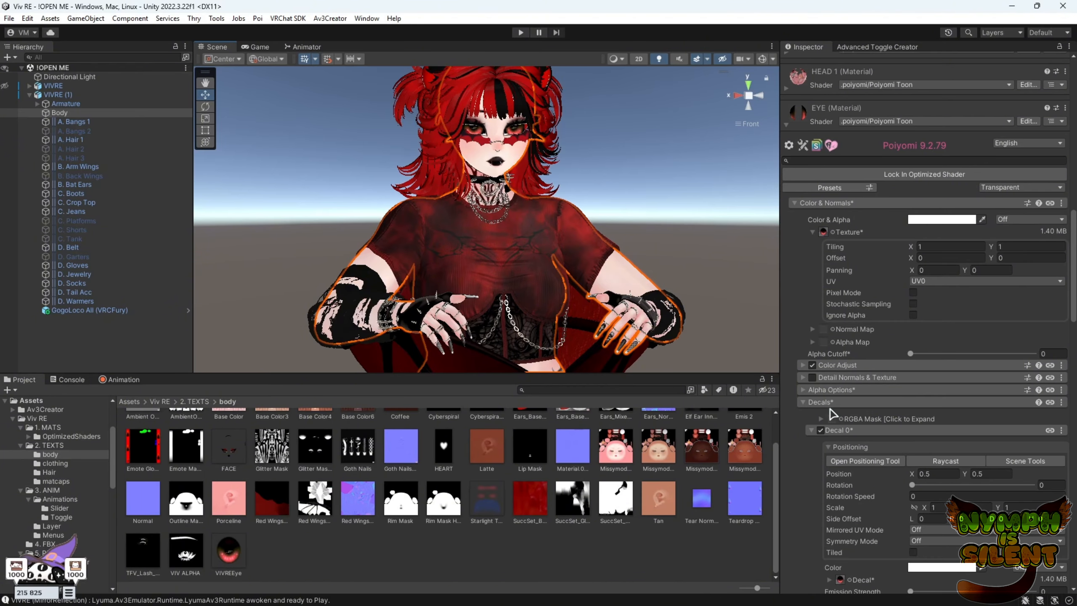
pyautogui.click(801, 367)
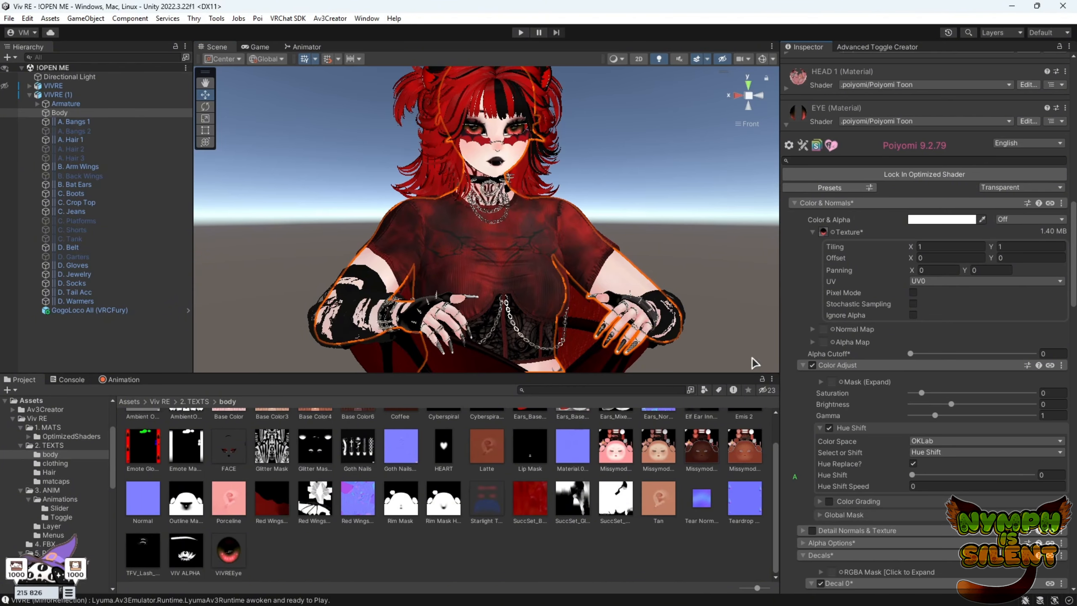
pyautogui.click(739, 97)
pyautogui.click(758, 96)
pyautogui.scroll(4, 657, 233)
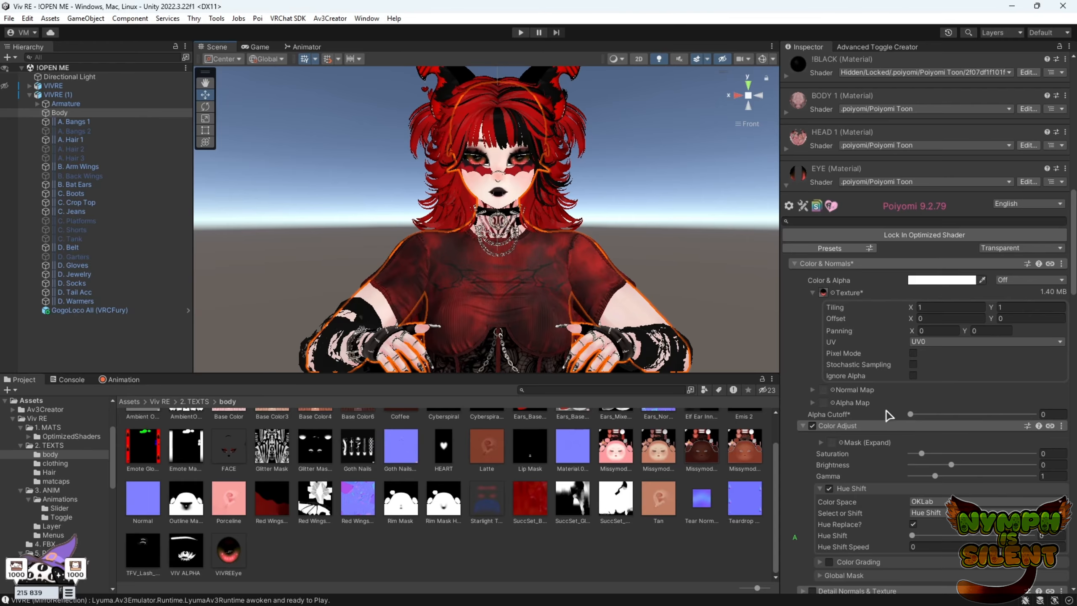
# - Review the EYE material's Color Adjust and Decal 0 hue shift settings alongside the avatar's eyes
pyautogui.scroll(-3, 889, 461)
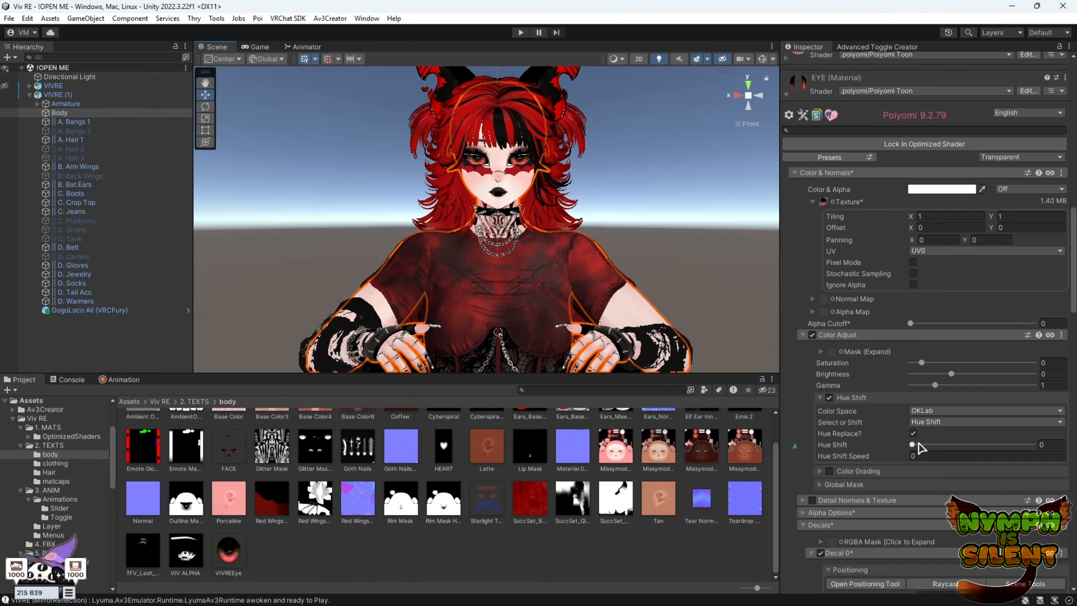
pyautogui.scroll(3, 503, 174)
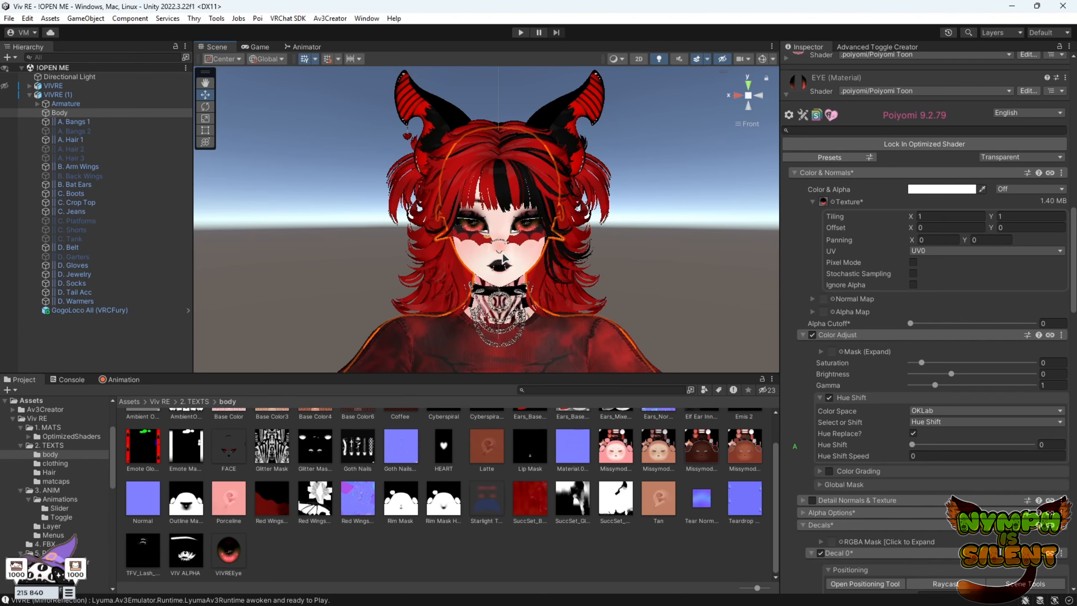
pyautogui.scroll(-5, 503, 257)
pyautogui.scroll(5, 653, 261)
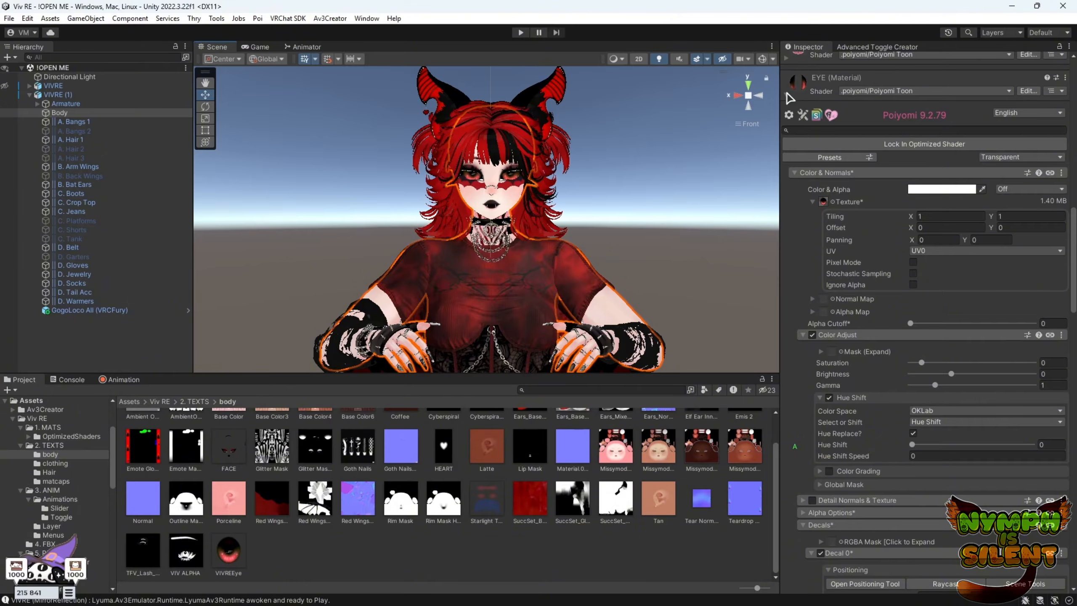
pyautogui.scroll(-10, 829, 342)
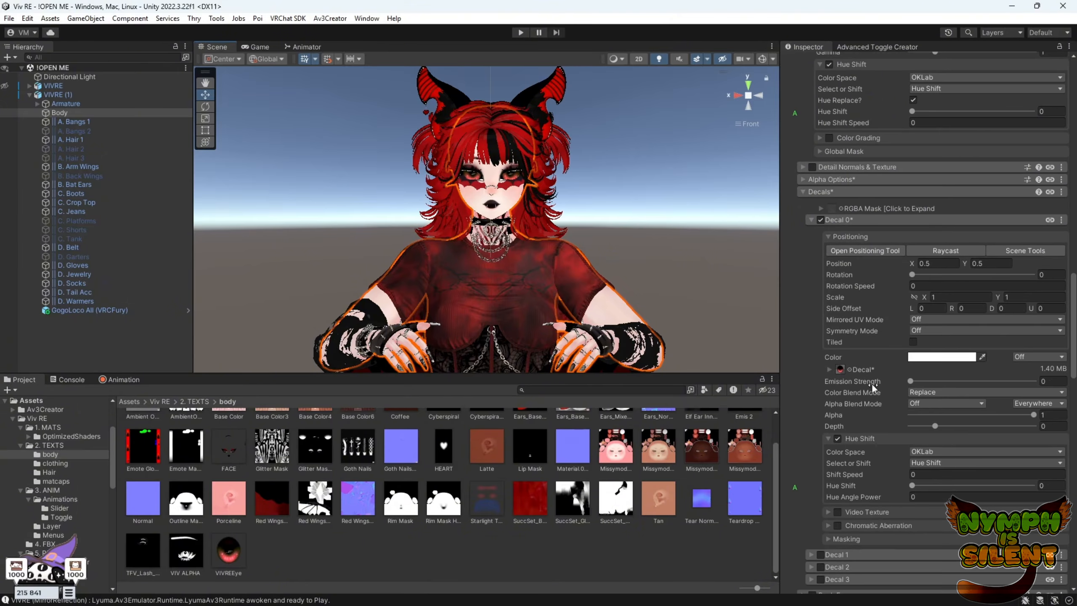
pyautogui.scroll(4, 846, 209)
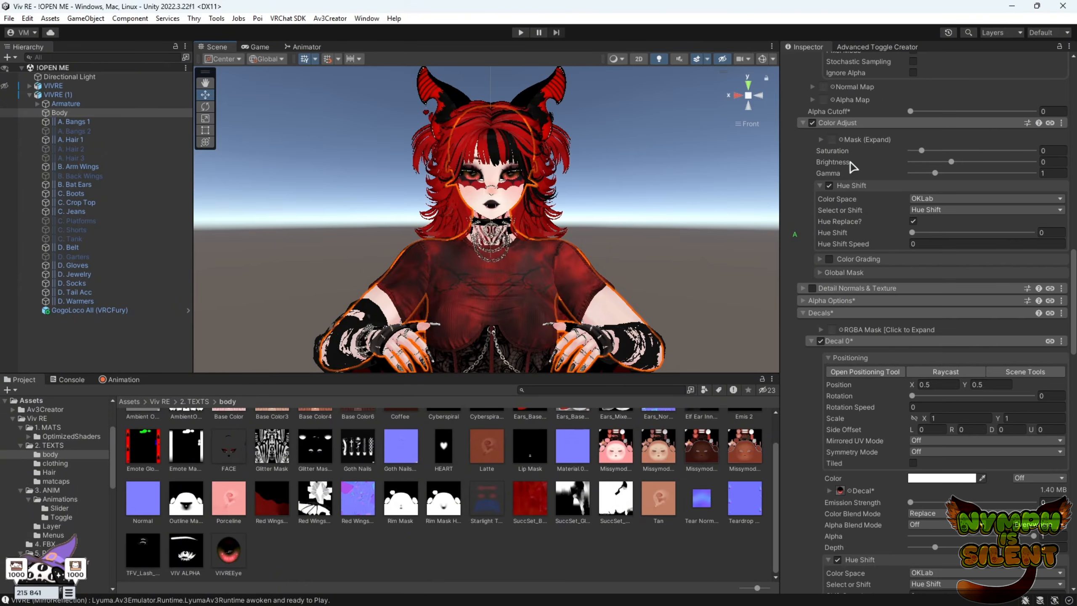
pyautogui.scroll(-3, 860, 317)
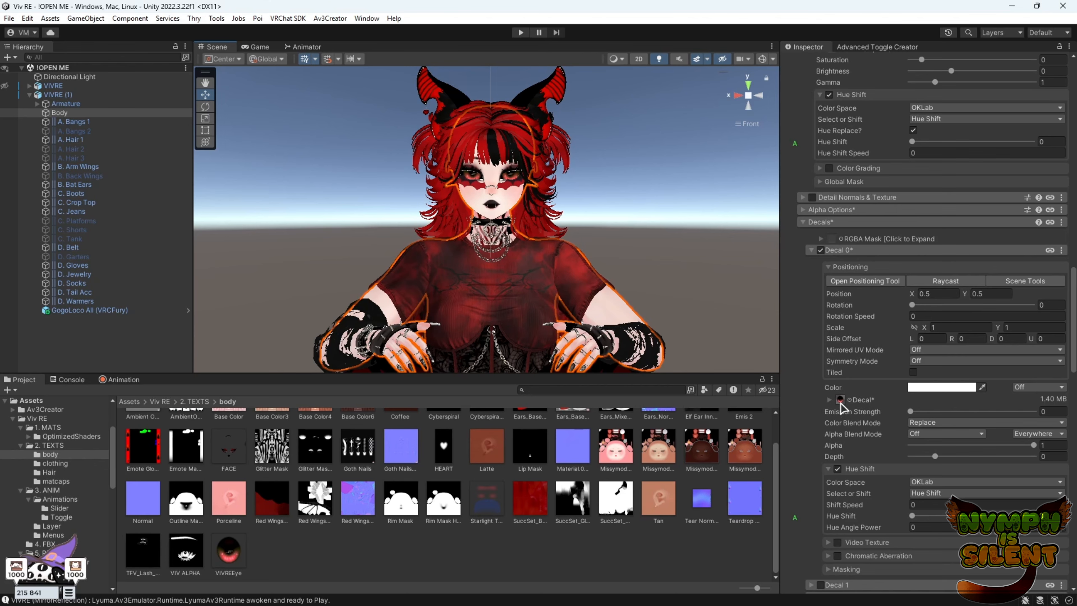
pyautogui.scroll(6, 842, 407)
pyautogui.scroll(5, 618, 325)
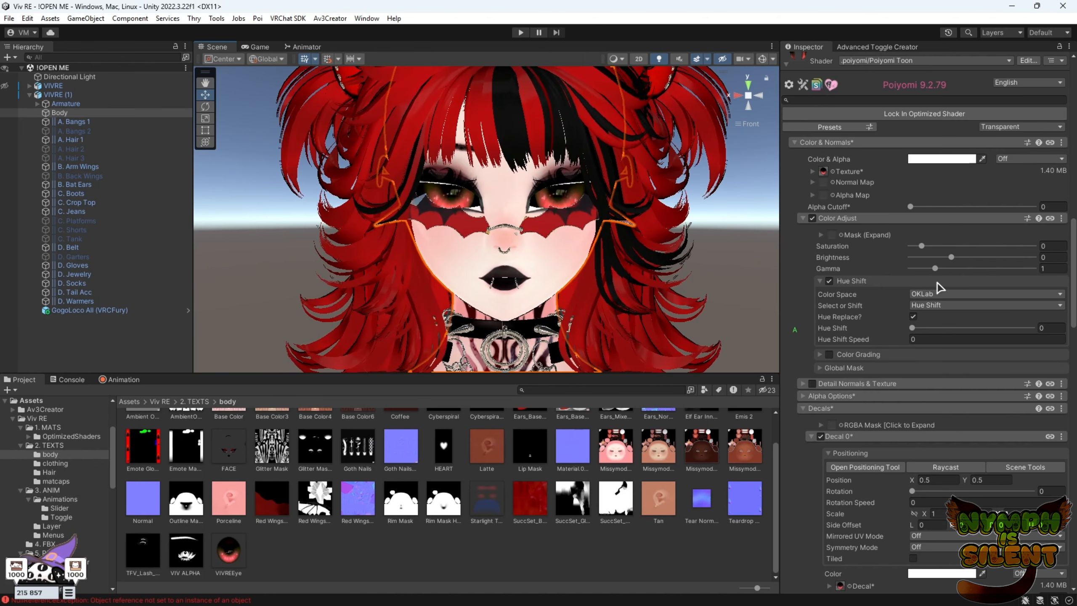
pyautogui.scroll(-6, 937, 283)
# - Start recording the Eye Hue animation and select the avatar's Body mesh
pyautogui.click(127, 379)
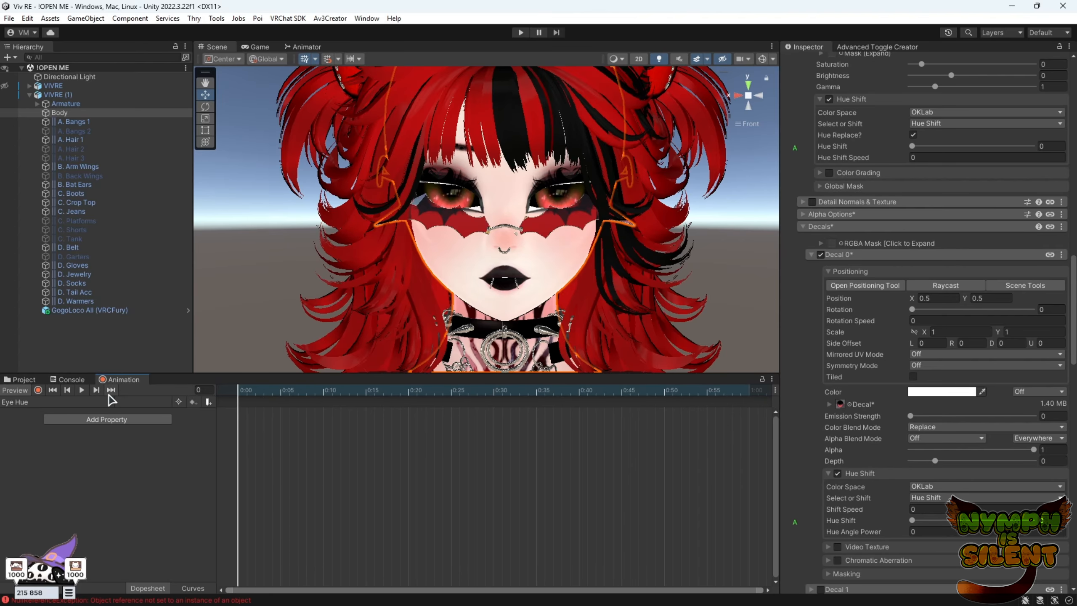
pyautogui.click(38, 390)
pyautogui.scroll(-2, 437, 270)
pyautogui.scroll(-1, 437, 270)
pyautogui.moveTo(436, 271); pyautogui.dragTo(432, 236, button='middle')
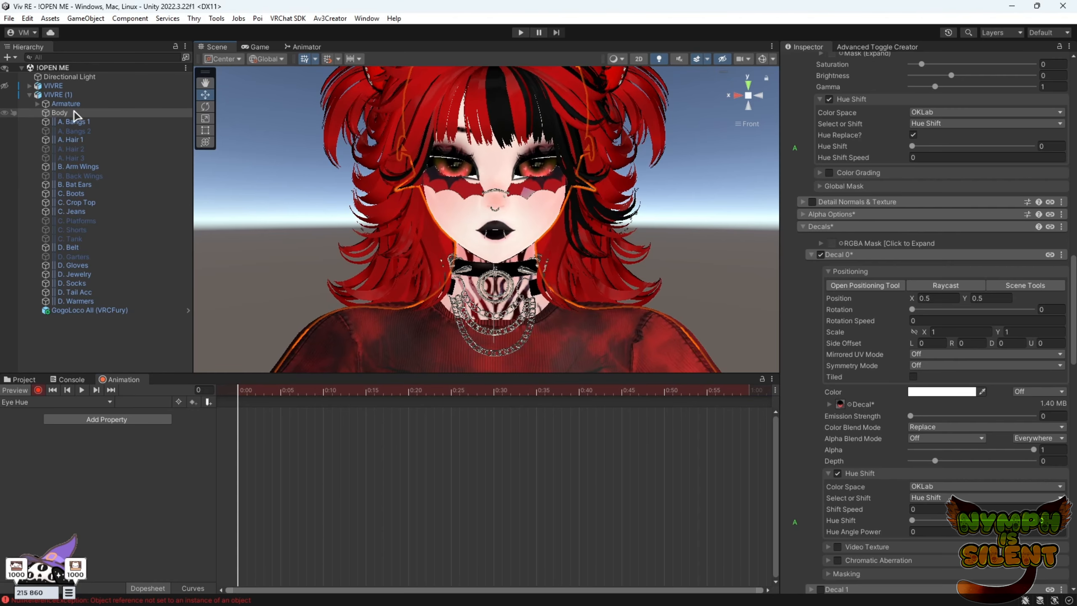
pyautogui.click(62, 121)
pyautogui.click(64, 116)
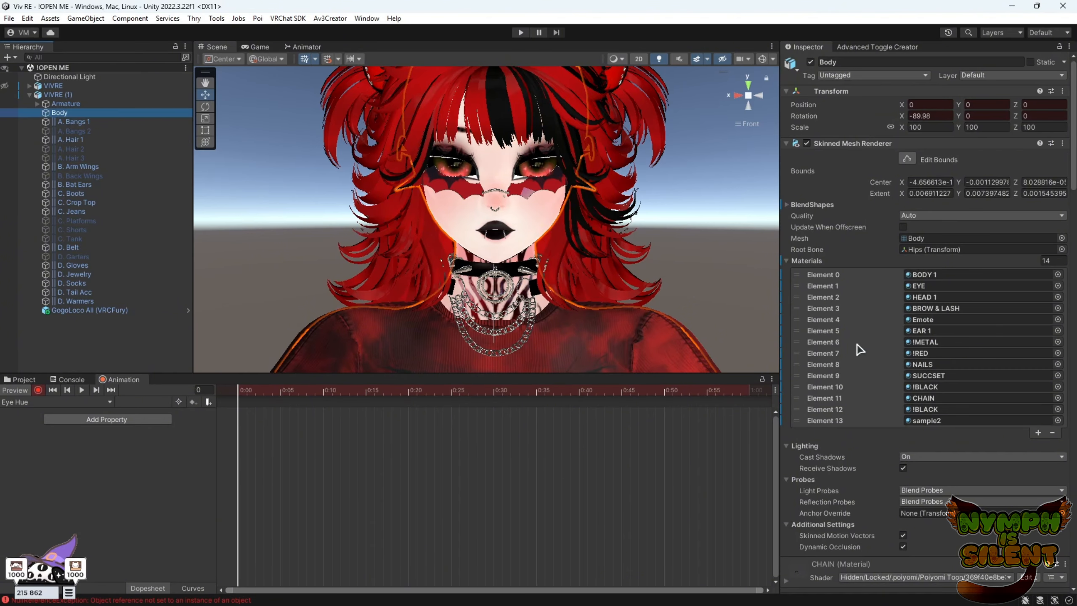
# - Expand Decal 0 in the EYE material's decals and check the animation marking of its Hue Shift property
pyautogui.scroll(-10, 916, 377)
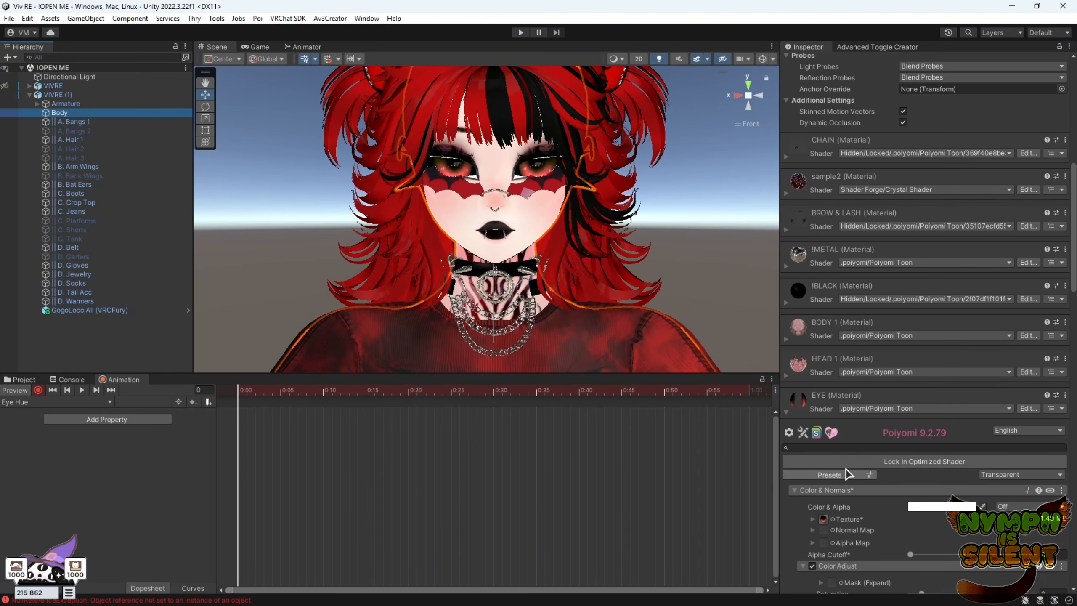
pyautogui.scroll(-12, 849, 473)
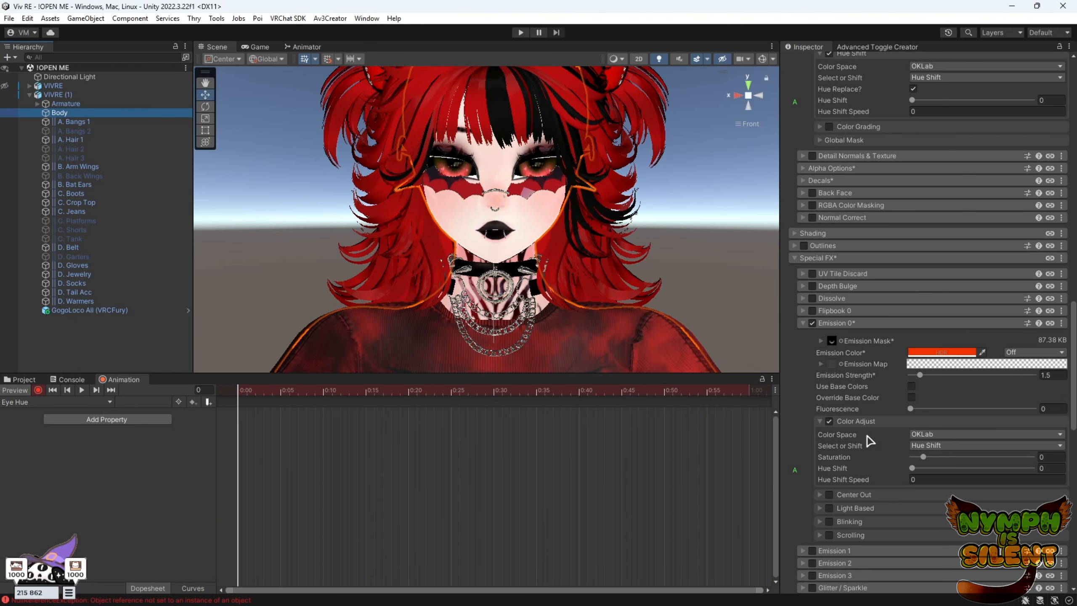
pyautogui.click(806, 182)
pyautogui.click(813, 209)
pyautogui.scroll(-3, 905, 362)
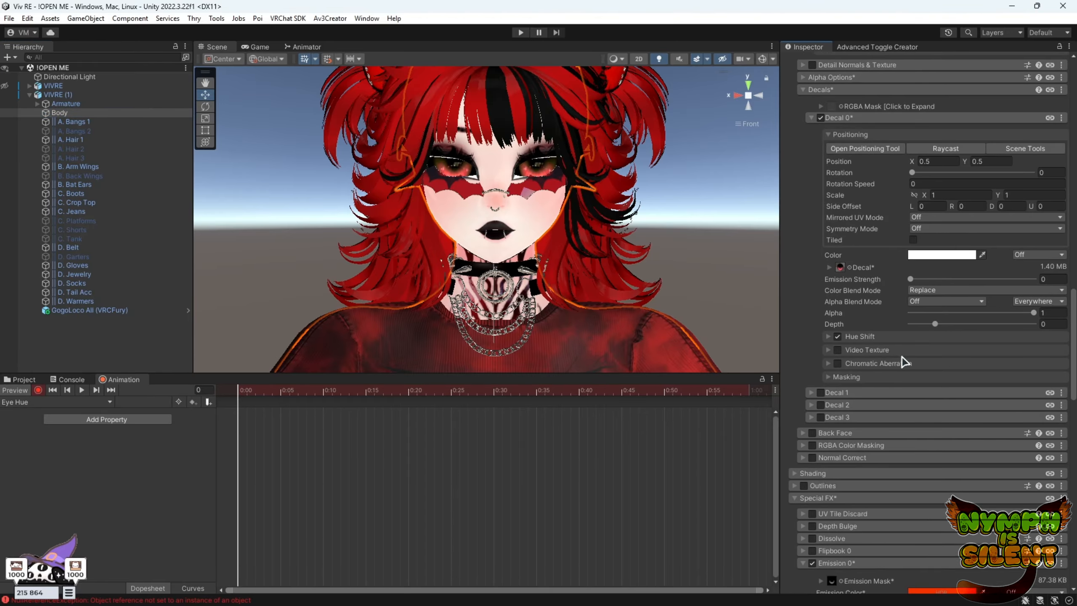
pyautogui.click(837, 336)
pyautogui.rightClick(855, 382)
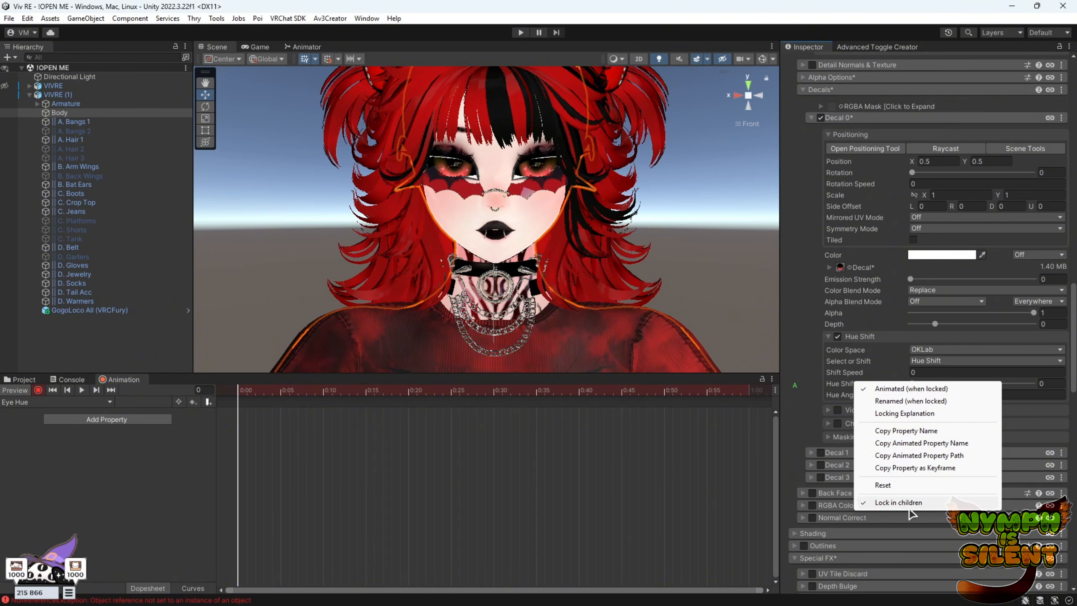
pyautogui.click(828, 338)
pyautogui.click(828, 338)
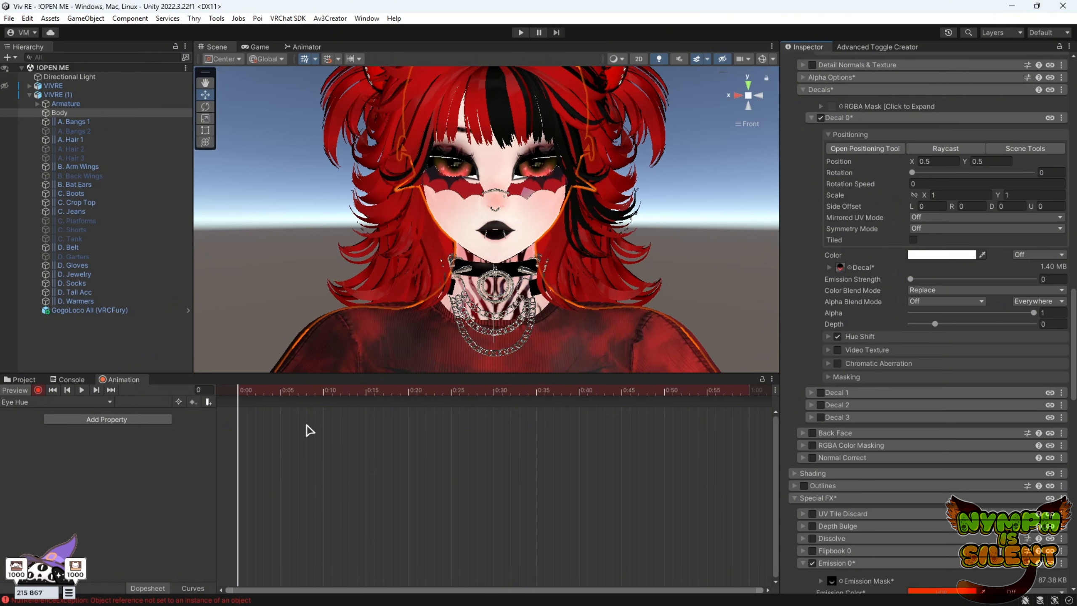
# - Keyframe the EYE material's Decal 0 Hue Shift at 1 on frame 20 of the Eye Hue animation
pyautogui.click(414, 393)
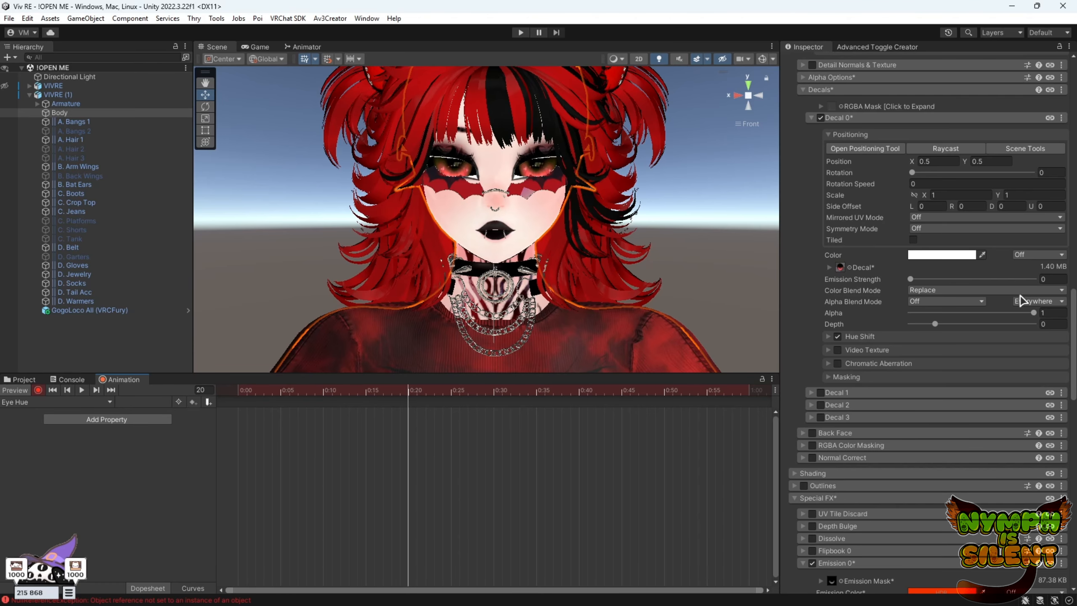
pyautogui.click(830, 337)
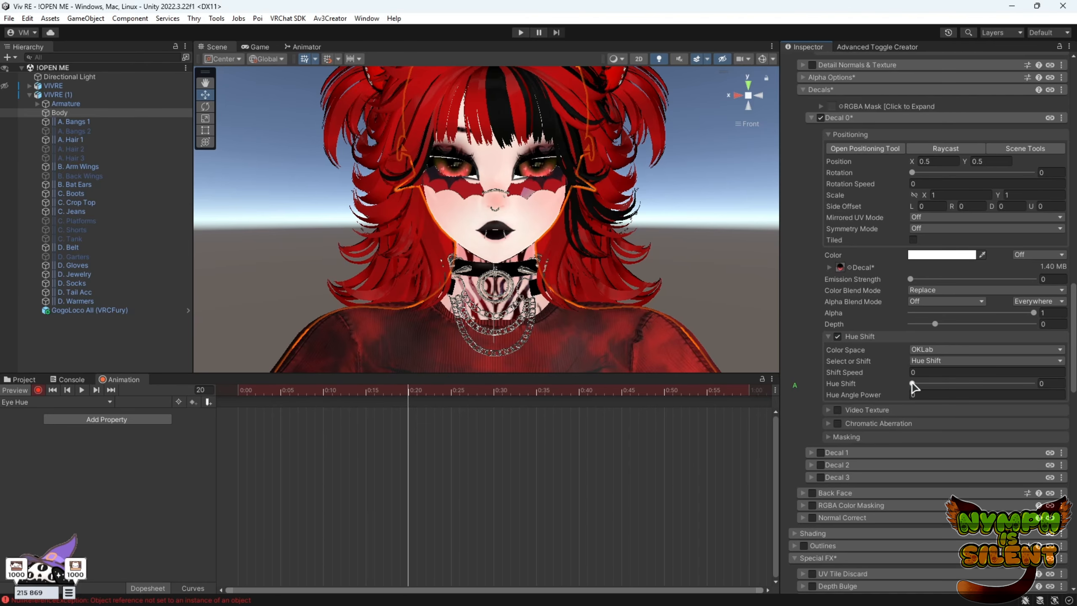
pyautogui.moveTo(913, 385); pyautogui.dragTo(1047, 386)
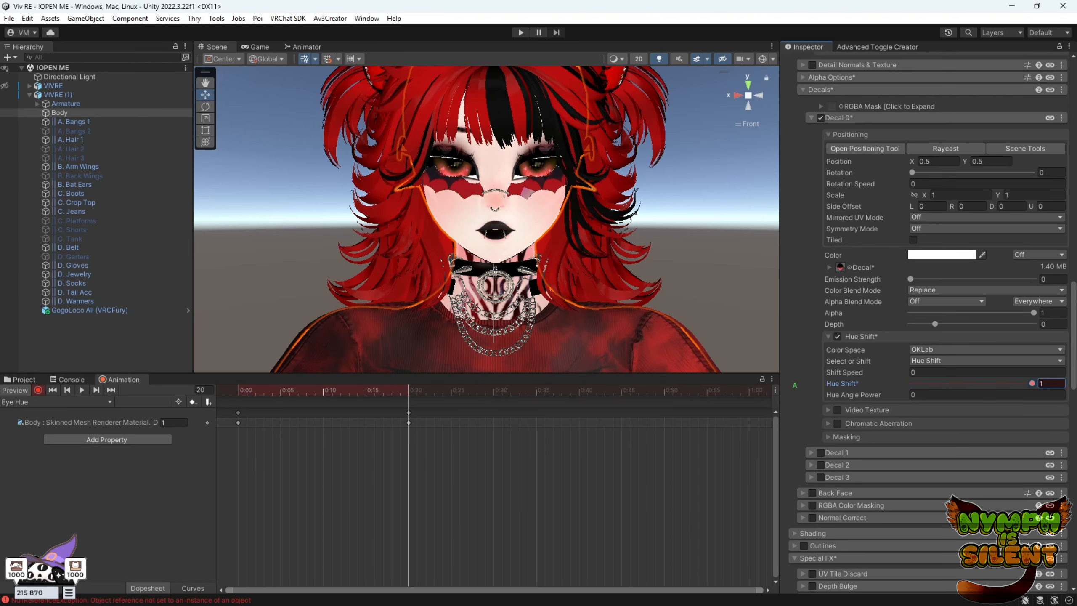
pyautogui.moveTo(410, 395); pyautogui.dragTo(411, 424)
# - Keyframe the EYE material's Emission 0 Hue Shift at 1 on frame 20
pyautogui.scroll(-8, 861, 263)
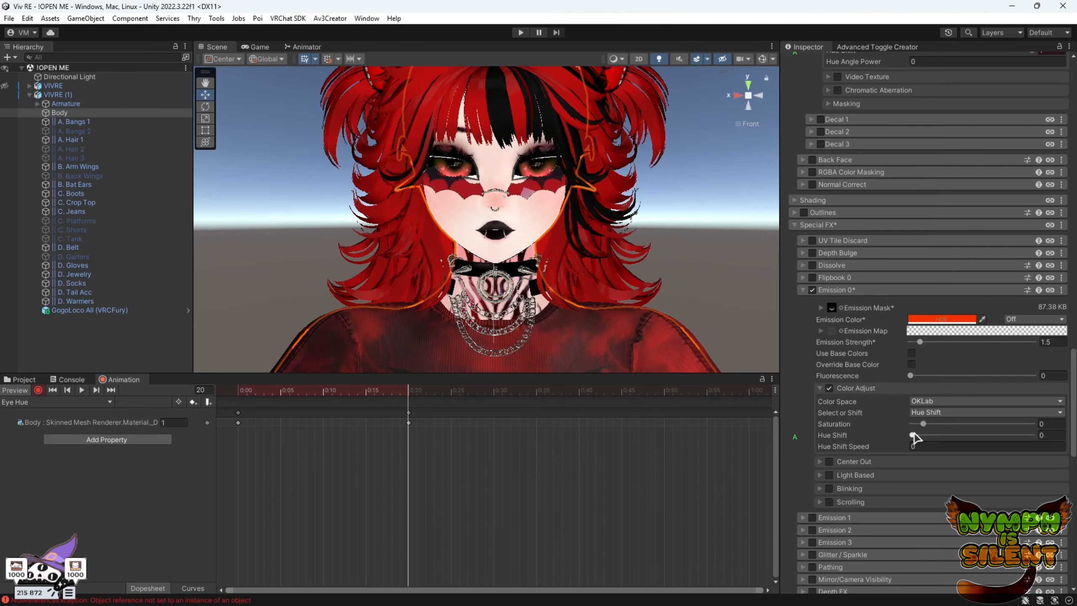
pyautogui.moveTo(915, 437); pyautogui.dragTo(1008, 435)
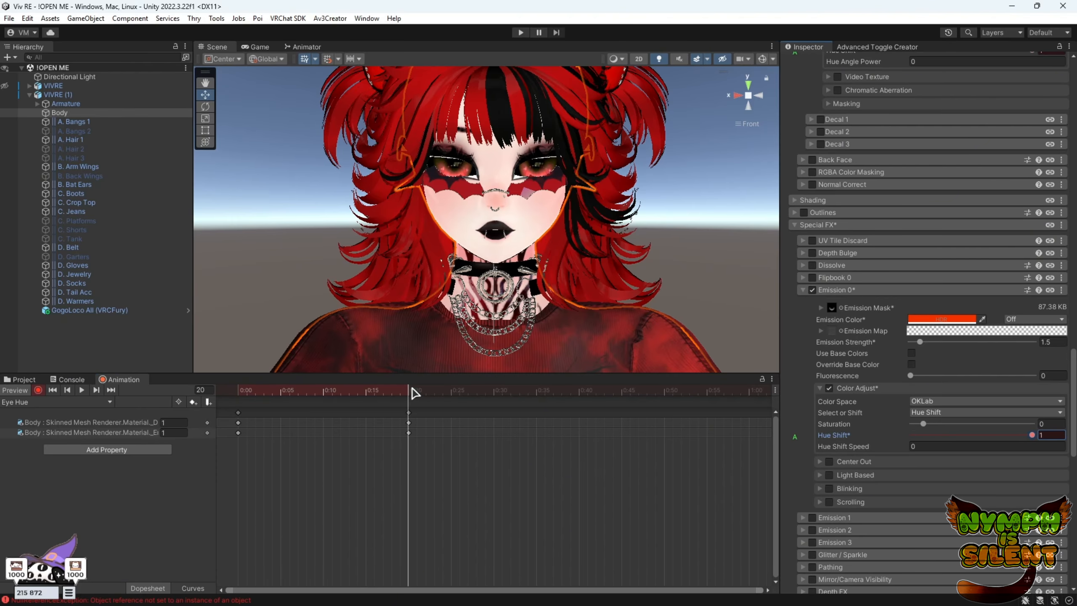
pyautogui.moveTo(401, 390); pyautogui.dragTo(413, 408)
# - Stop recording the Eye Hue animation
pyautogui.scroll(15, 944, 318)
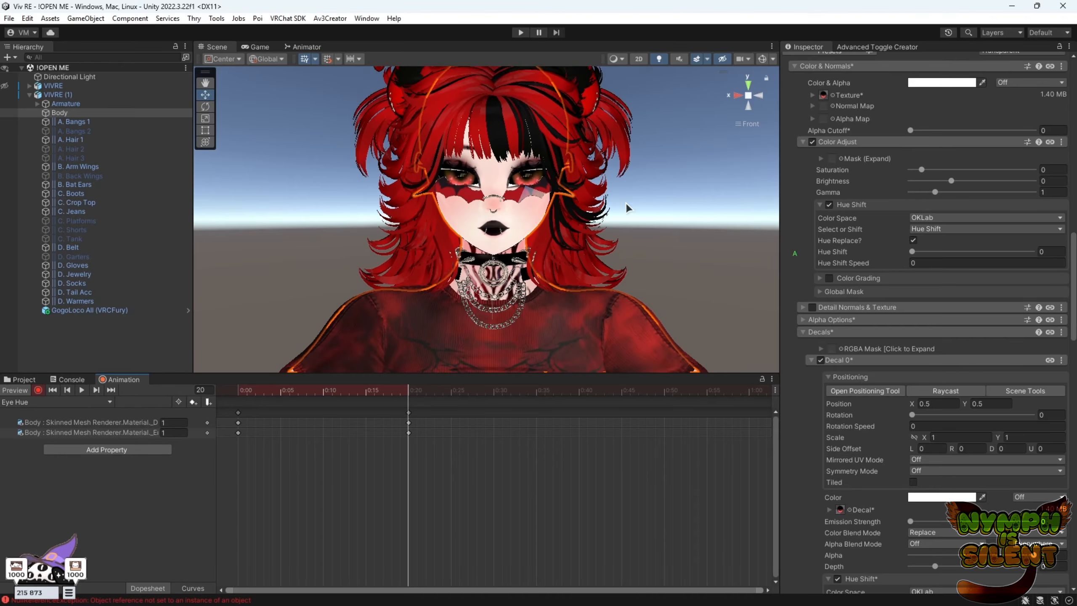
pyautogui.scroll(-3, 632, 203)
pyautogui.click(38, 390)
# - Add a Float parameter named Eye Hue to the VIV PARAM asset in the 3. ANIM folder
pyautogui.click(30, 380)
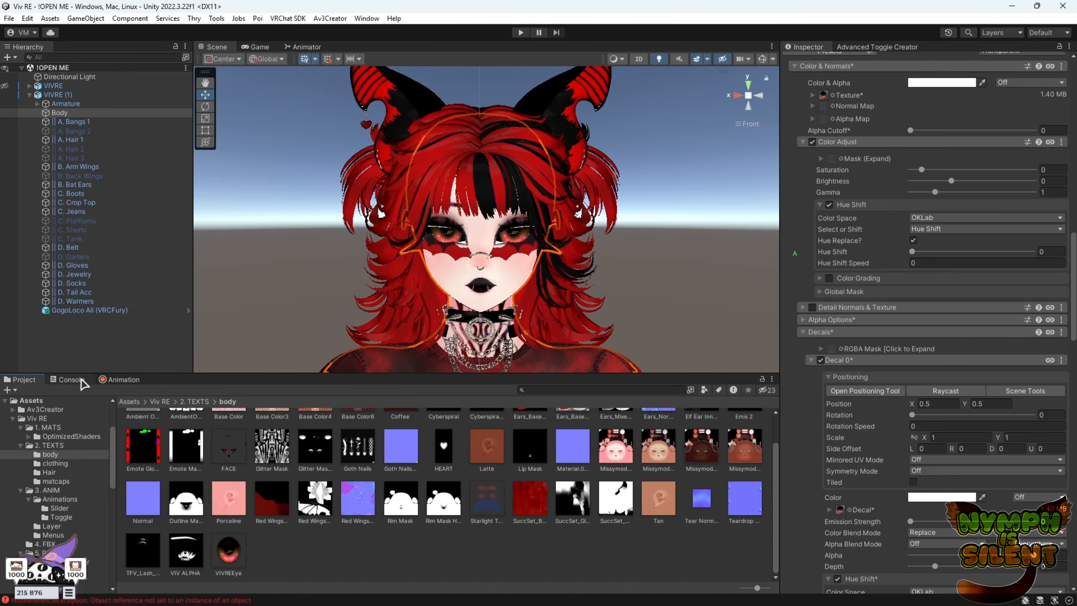
pyautogui.click(161, 401)
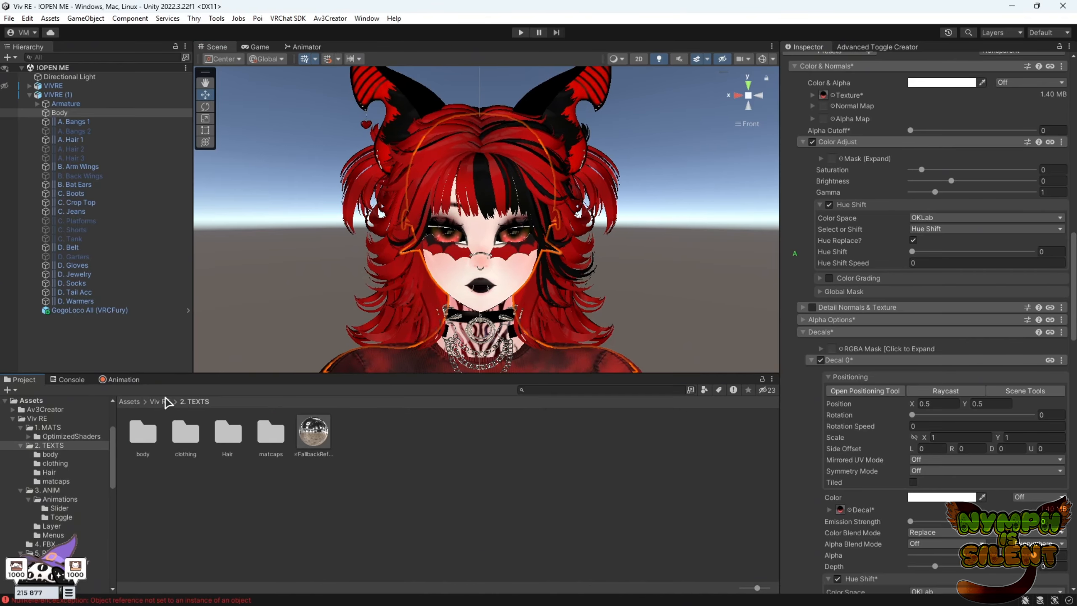
pyautogui.doubleClick(217, 433)
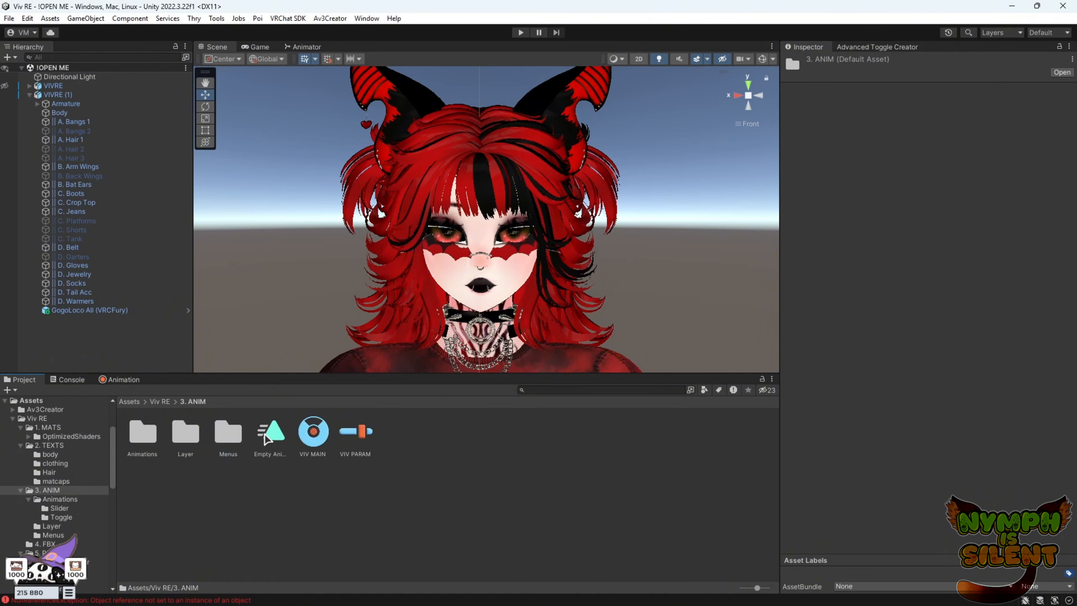
pyautogui.click(355, 432)
pyautogui.scroll(-5, 887, 452)
pyautogui.click(1036, 543)
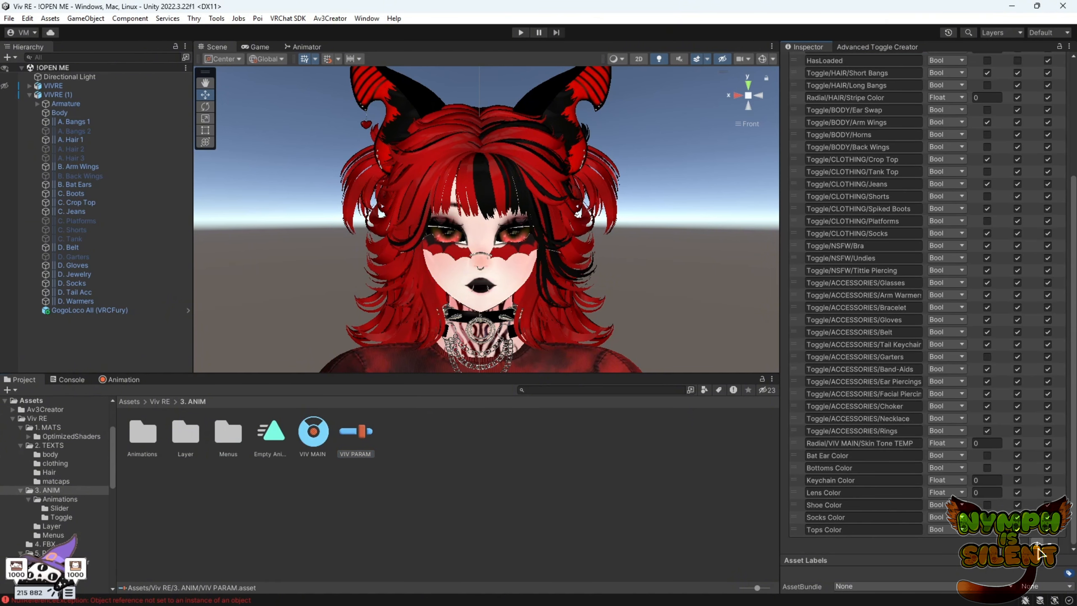
pyautogui.click(852, 543)
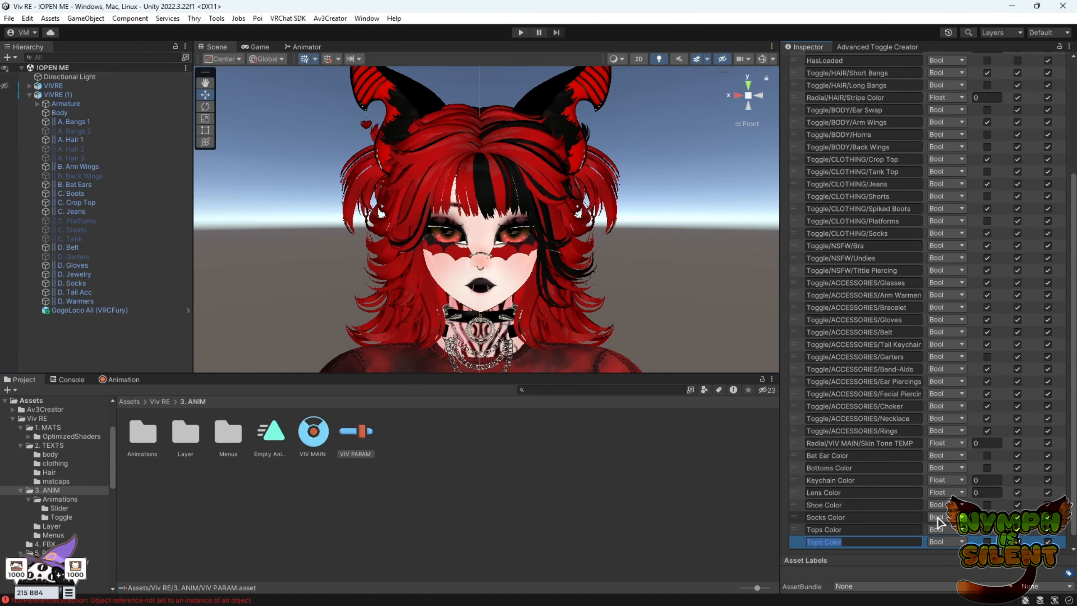
pyautogui.write('Eye Hue')
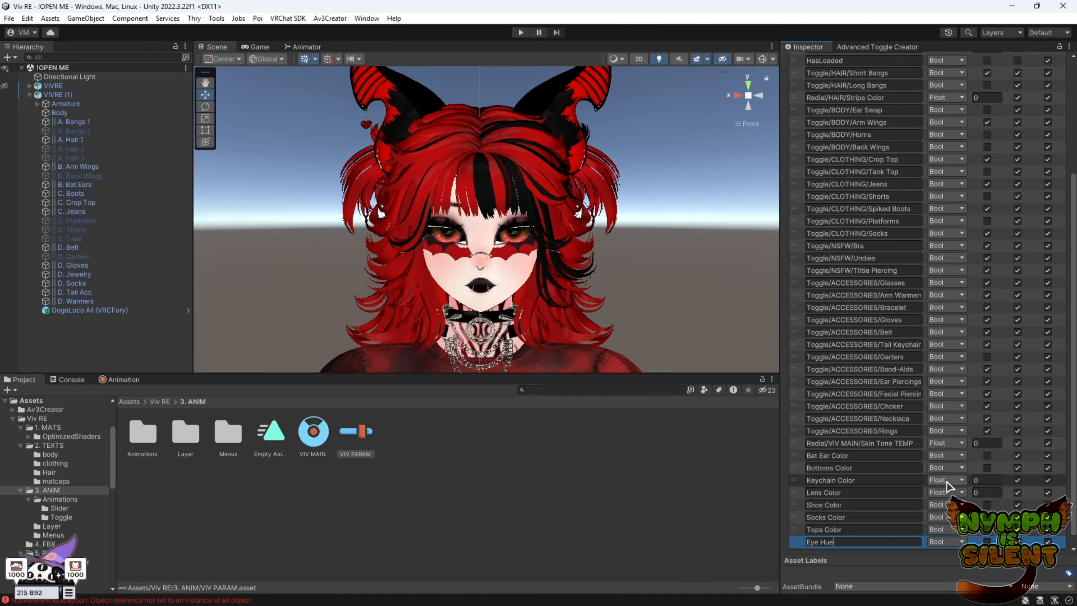
pyautogui.click(945, 542)
pyautogui.click(946, 559)
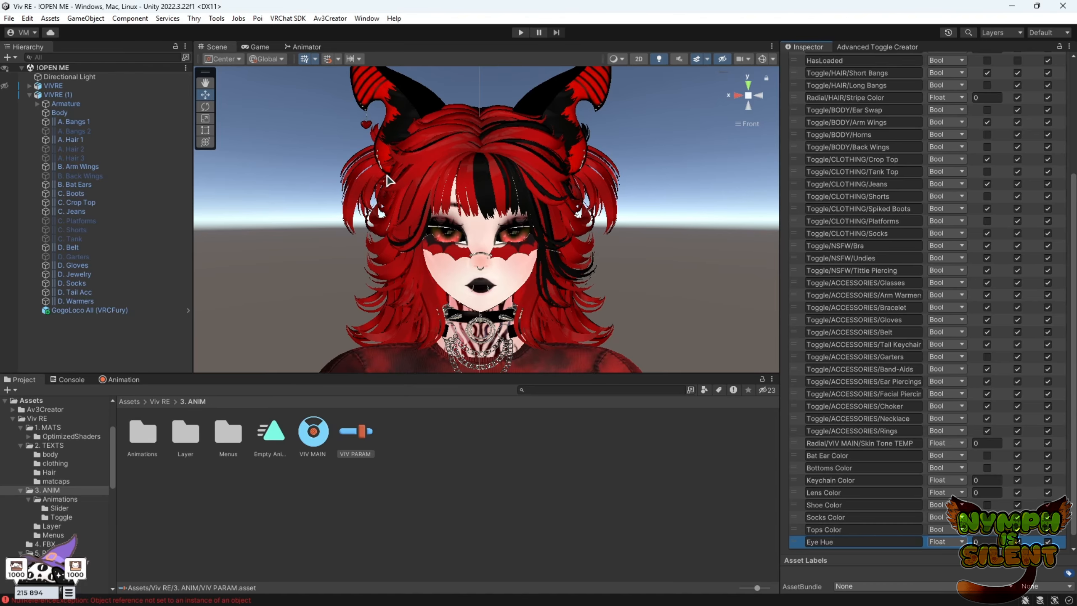
# - Add a float parameter to the VIV FX animator controller and name it Eye Hue, copying the name from VIV PARAM
pyautogui.click(314, 47)
pyautogui.click(243, 57)
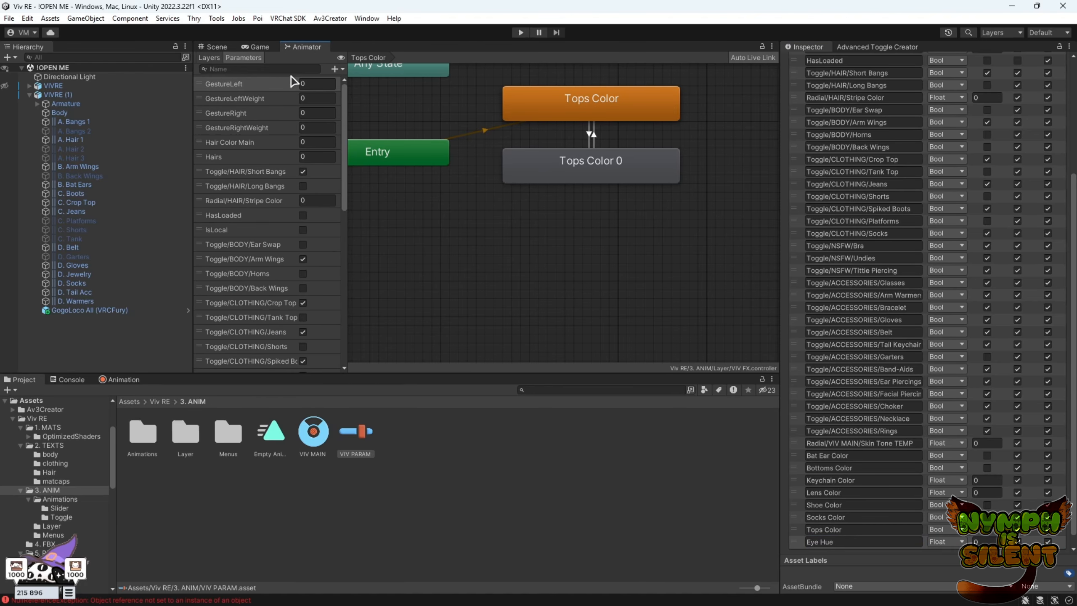
pyautogui.click(336, 69)
pyautogui.click(365, 80)
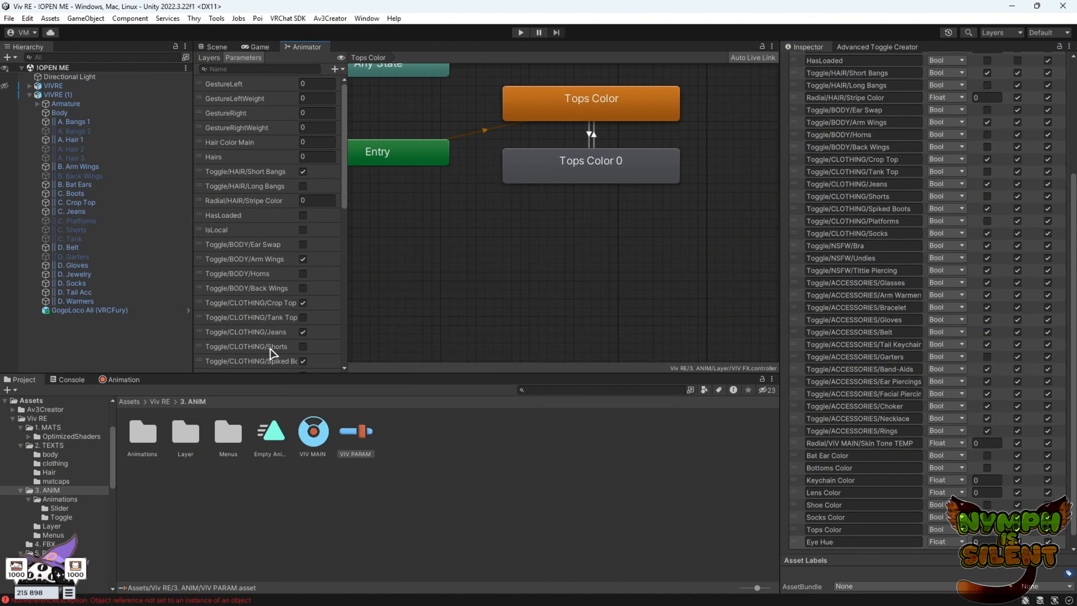
pyautogui.moveTo(346, 116); pyautogui.dragTo(344, 116)
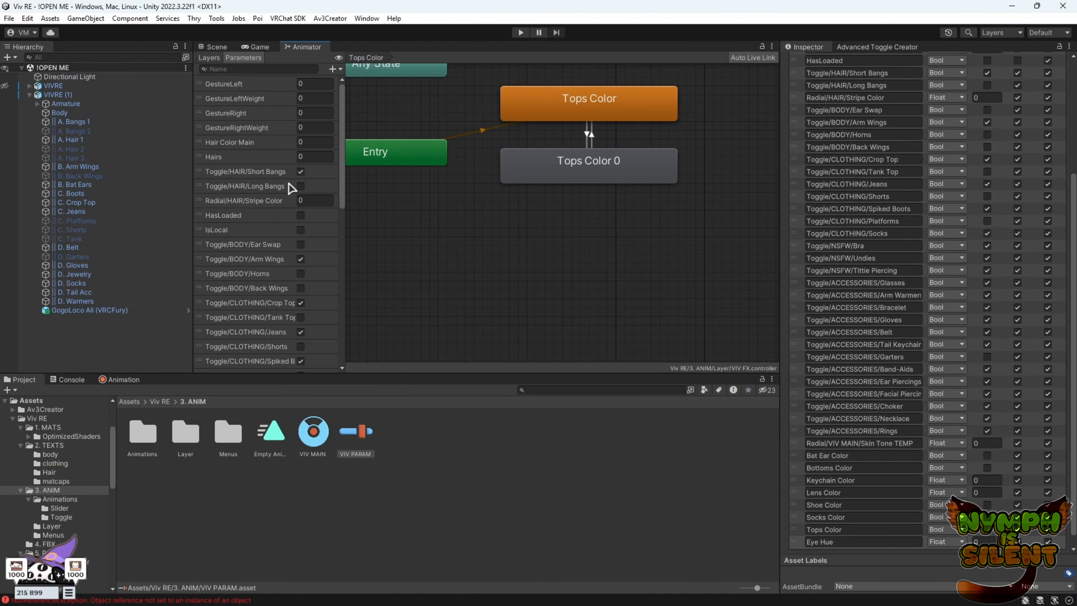
pyautogui.scroll(-10, 291, 185)
pyautogui.click(822, 543)
pyautogui.hotkey('ctrl', 'c')
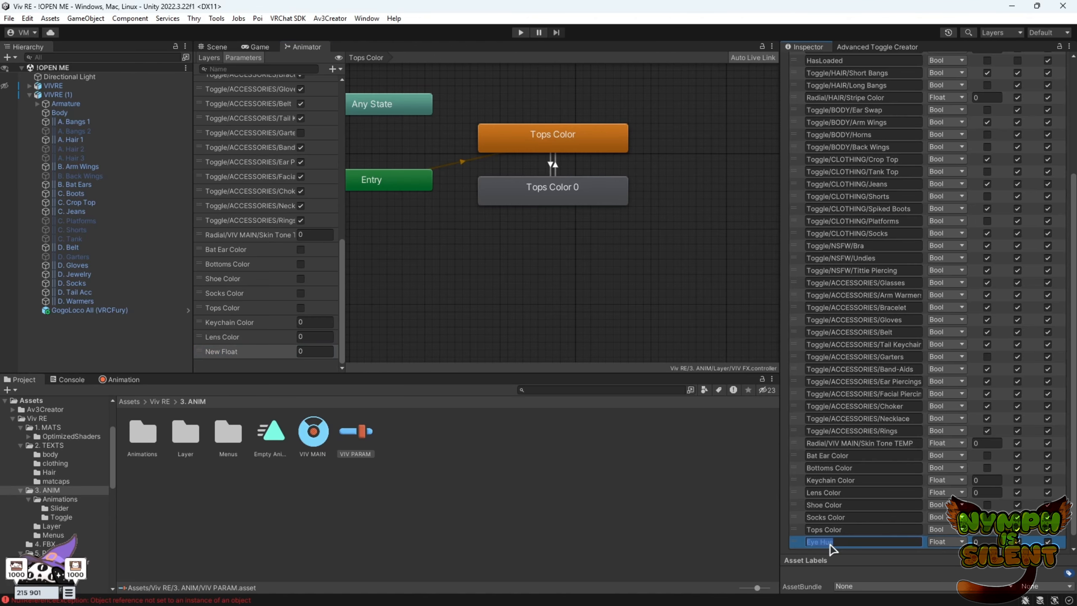
pyautogui.doubleClick(244, 352)
pyautogui.hotkey('ctrl', 'v')
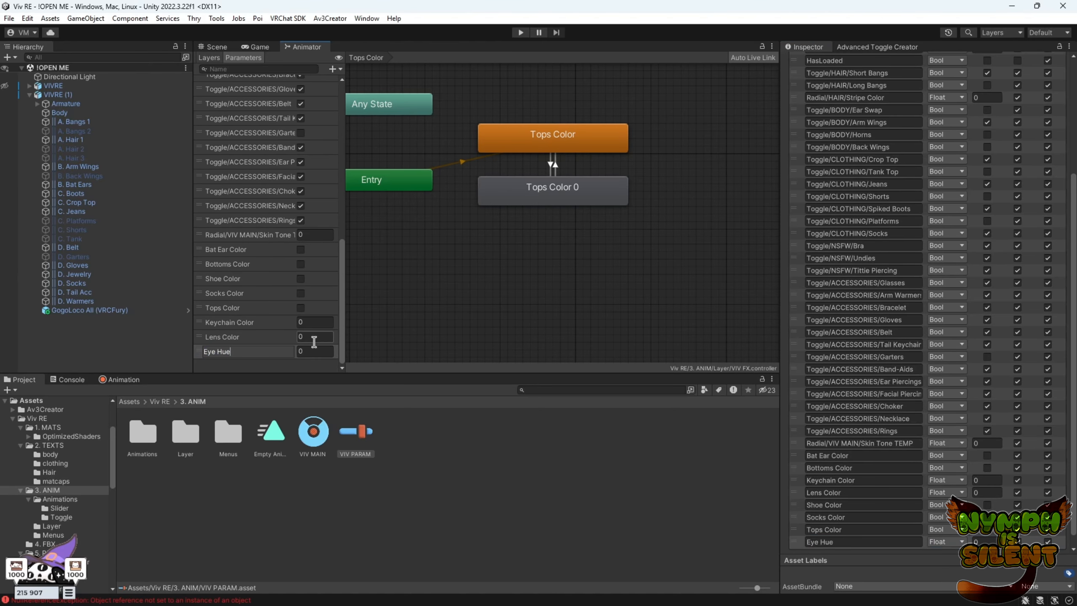
pyautogui.click(564, 527)
# - Add an animator layer named Eye Hue and check its layer settings
pyautogui.click(210, 58)
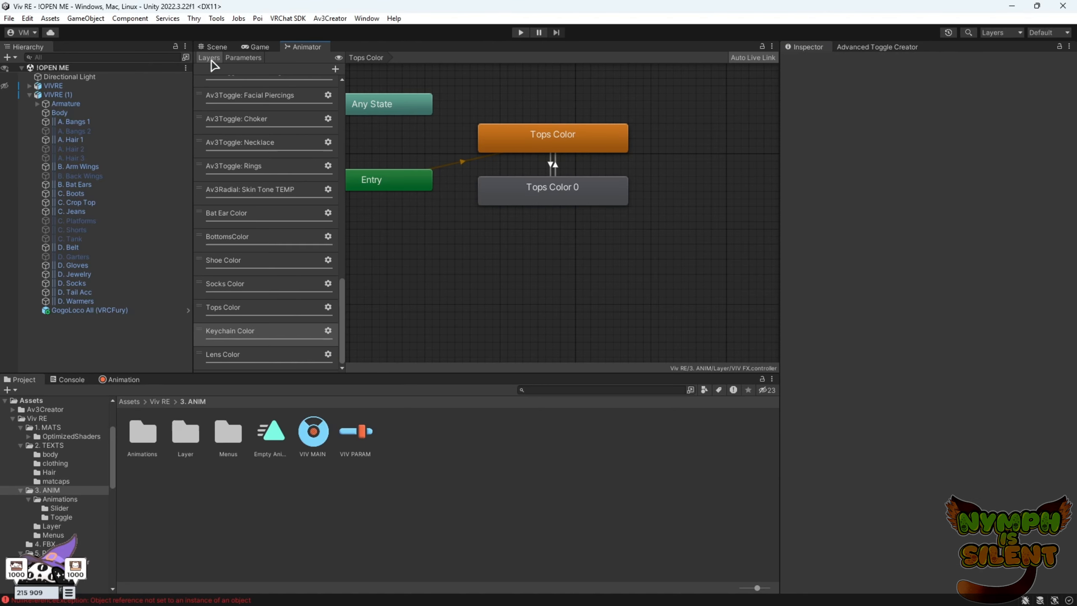
pyautogui.click(335, 69)
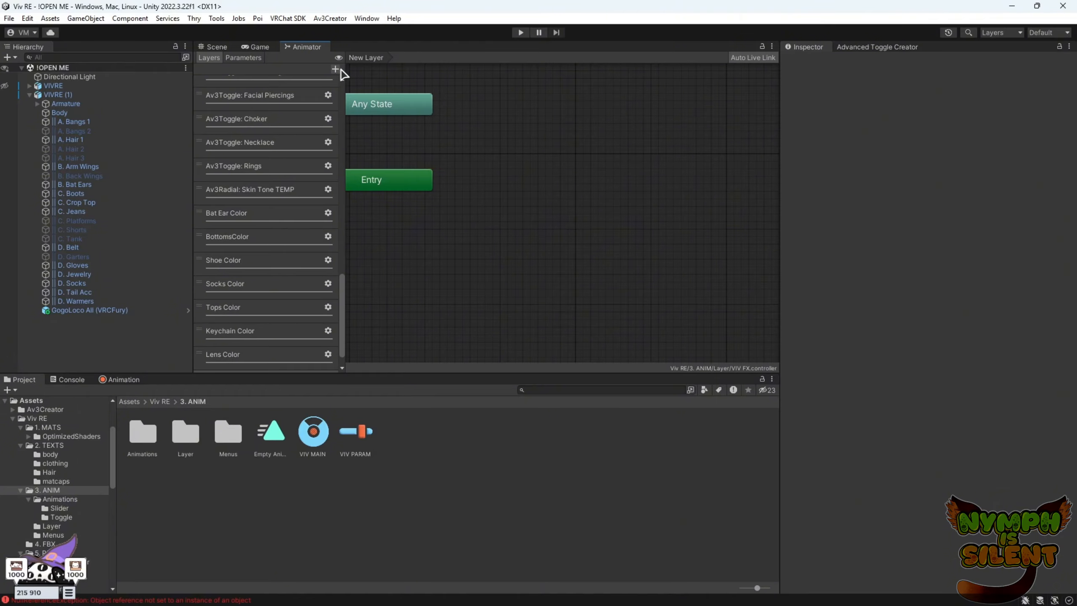
pyautogui.doubleClick(258, 357)
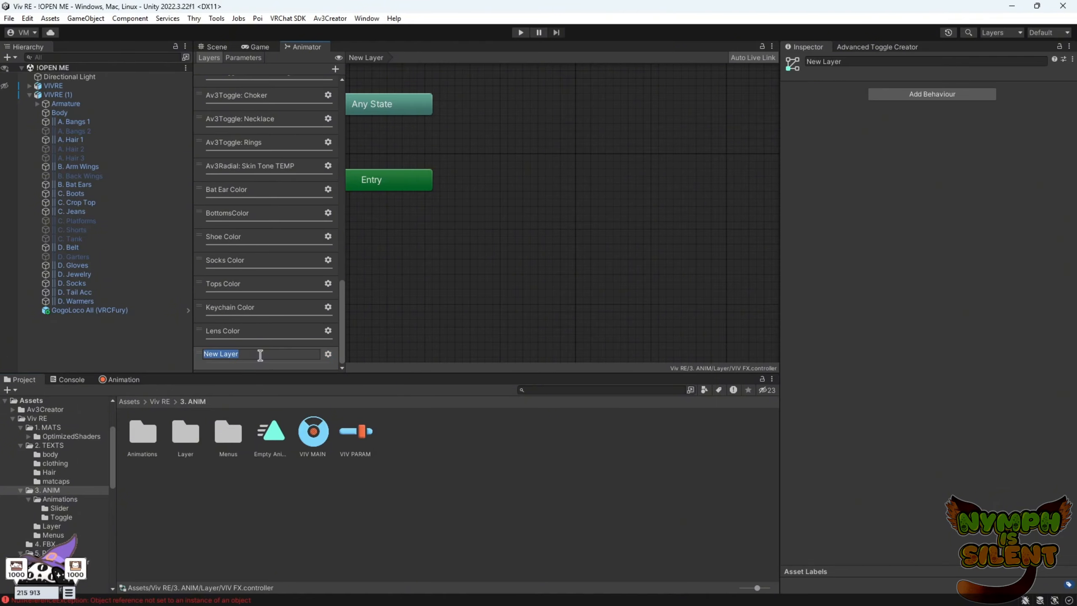
pyautogui.hotkey('ctrl', 'v')
pyautogui.press('Return')
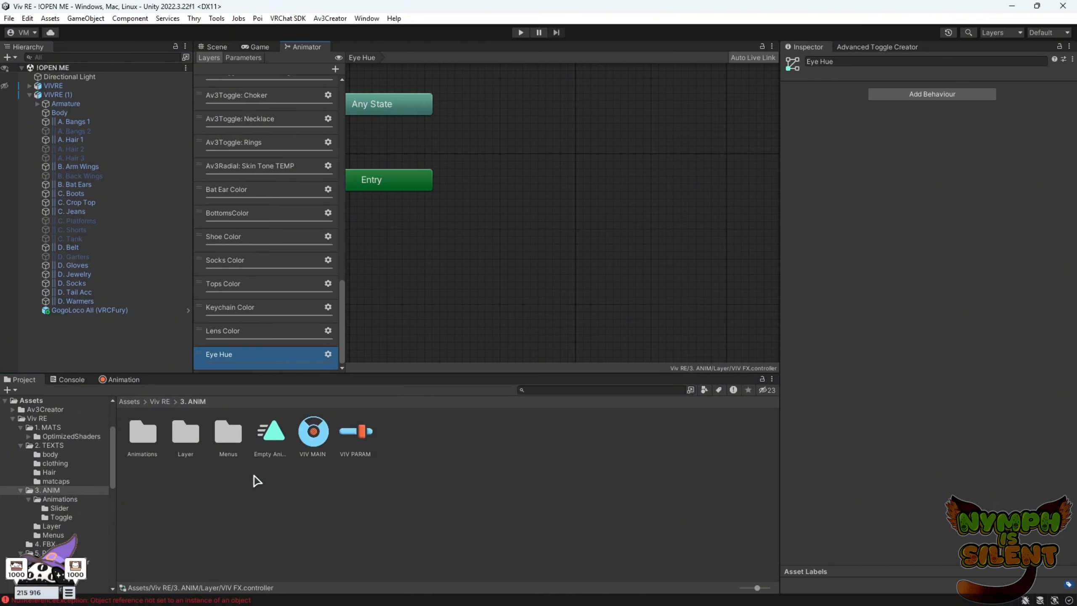
pyautogui.click(327, 353)
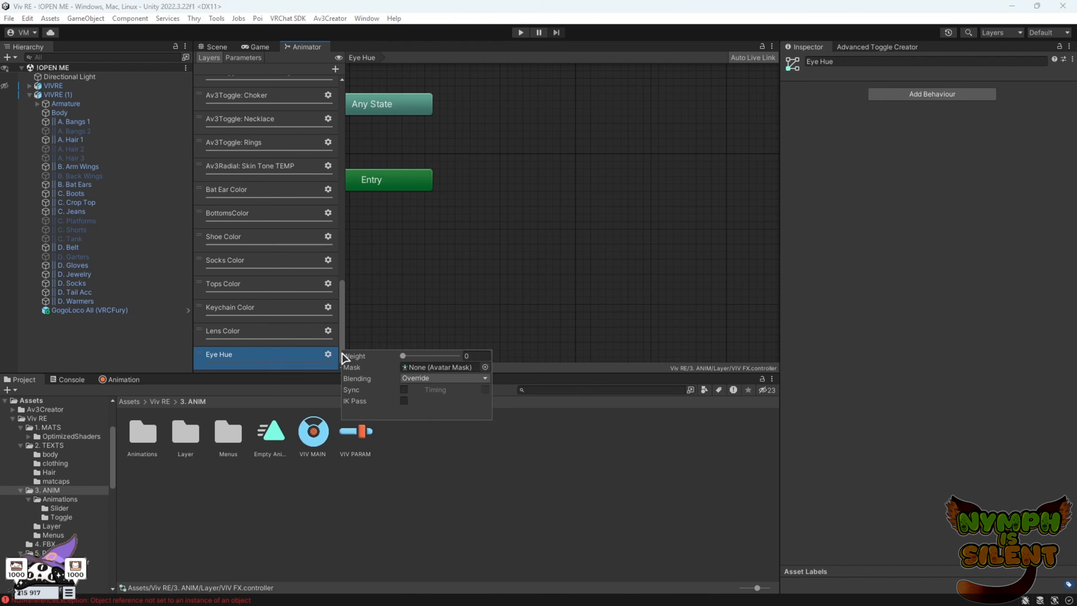
pyautogui.click(305, 309)
# - Delete the Eye Hue state from the AllParts layer
pyautogui.scroll(10, 296, 266)
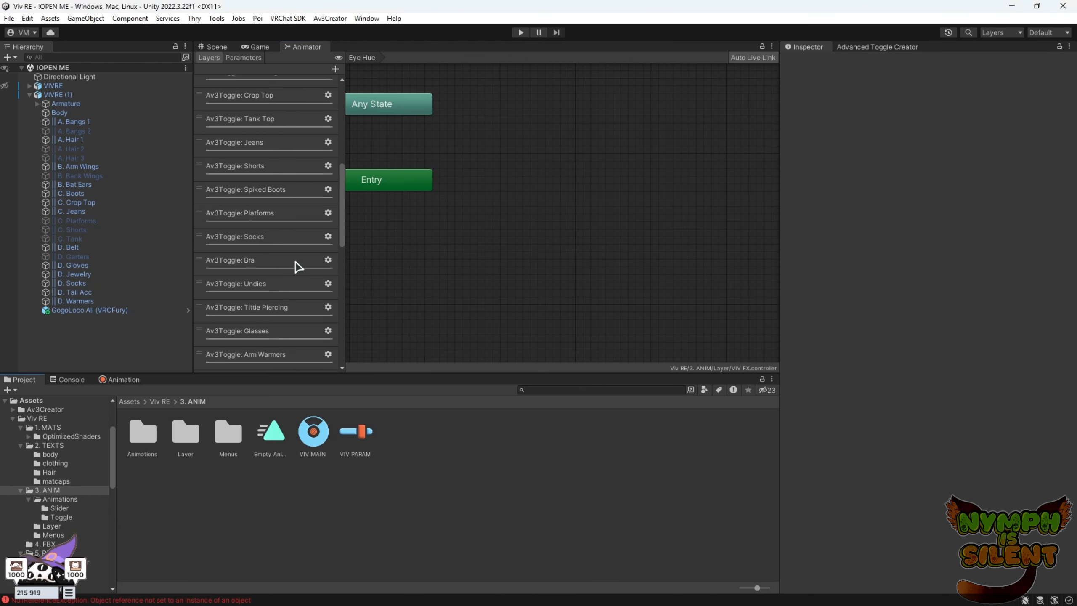
pyautogui.scroll(1, 282, 106)
pyautogui.click(282, 88)
pyautogui.scroll(-3, 551, 116)
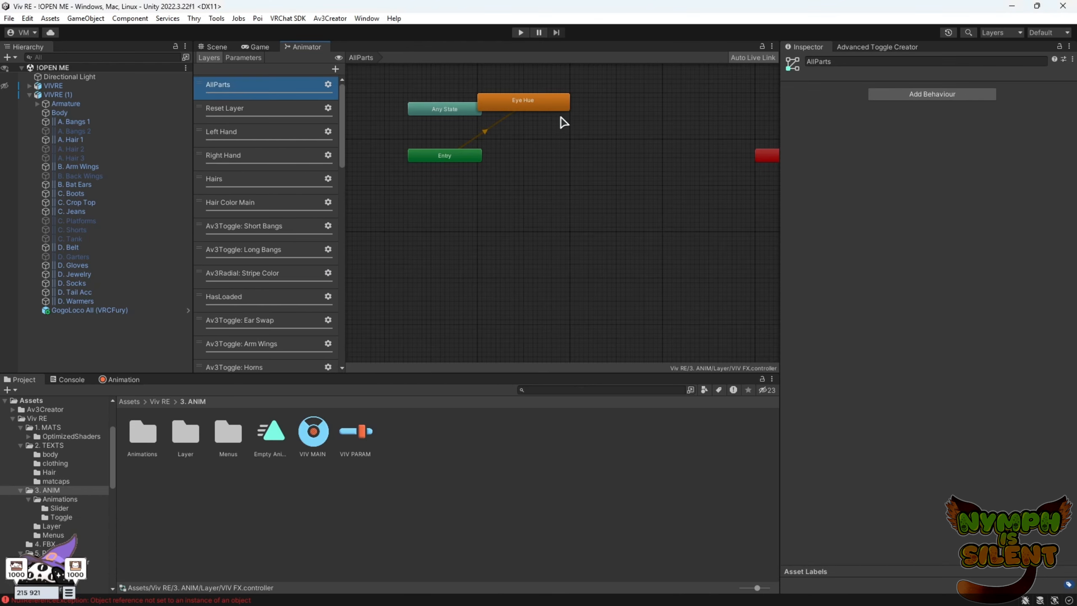
pyautogui.rightClick(557, 100)
pyautogui.click(587, 151)
# - Place the Eye Hue animation clip from the Animations folder as a state in the Eye Hue layer
pyautogui.scroll(-15, 278, 306)
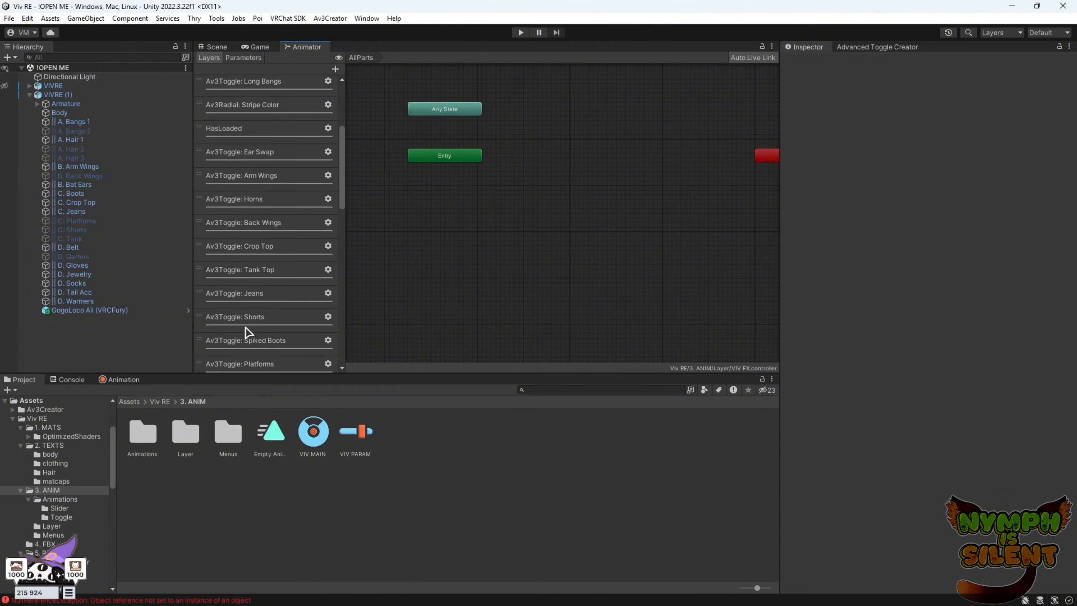
pyautogui.scroll(-5, 273, 287)
pyautogui.click(258, 353)
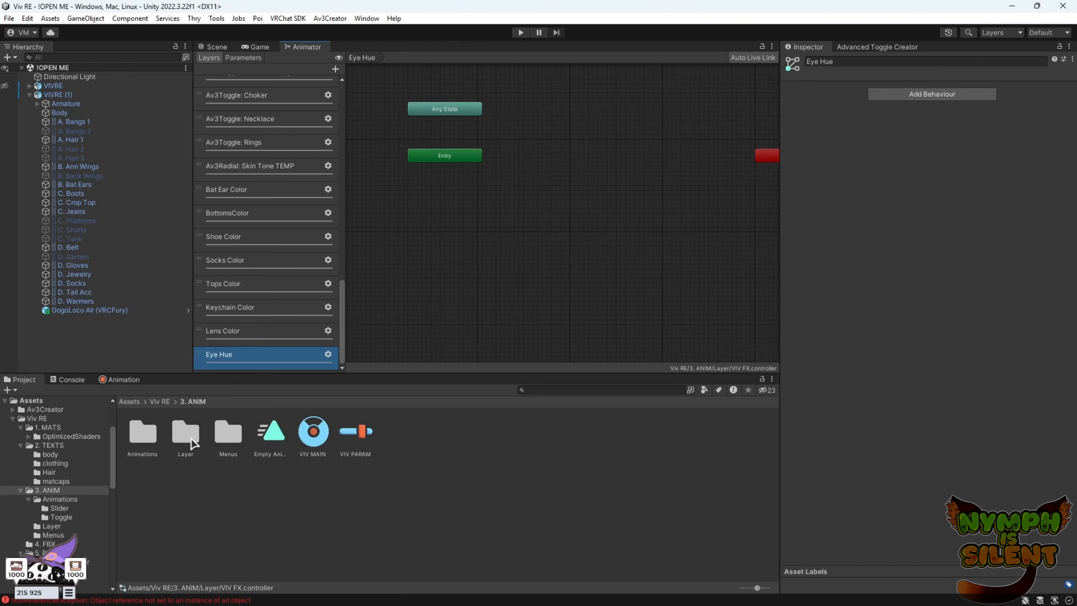
pyautogui.doubleClick(143, 439)
pyautogui.moveTo(228, 433); pyautogui.dragTo(550, 180)
pyautogui.press('f')
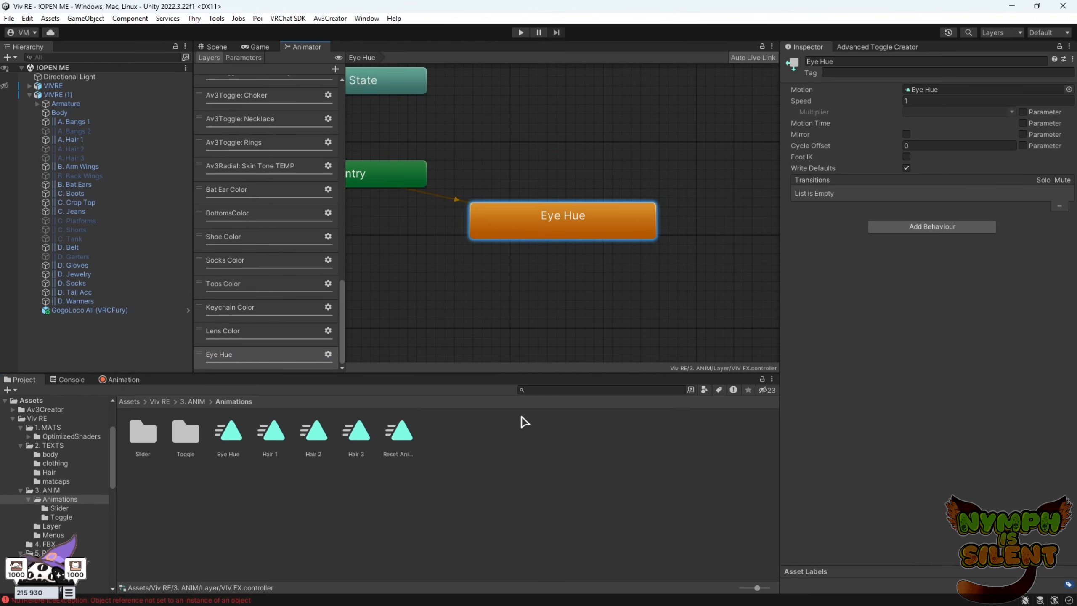
# - Turn off Loop Time on the Eye Hue clip and drive the Eye Hue state's Motion Time with the Eye Hue parameter
pyautogui.click(240, 442)
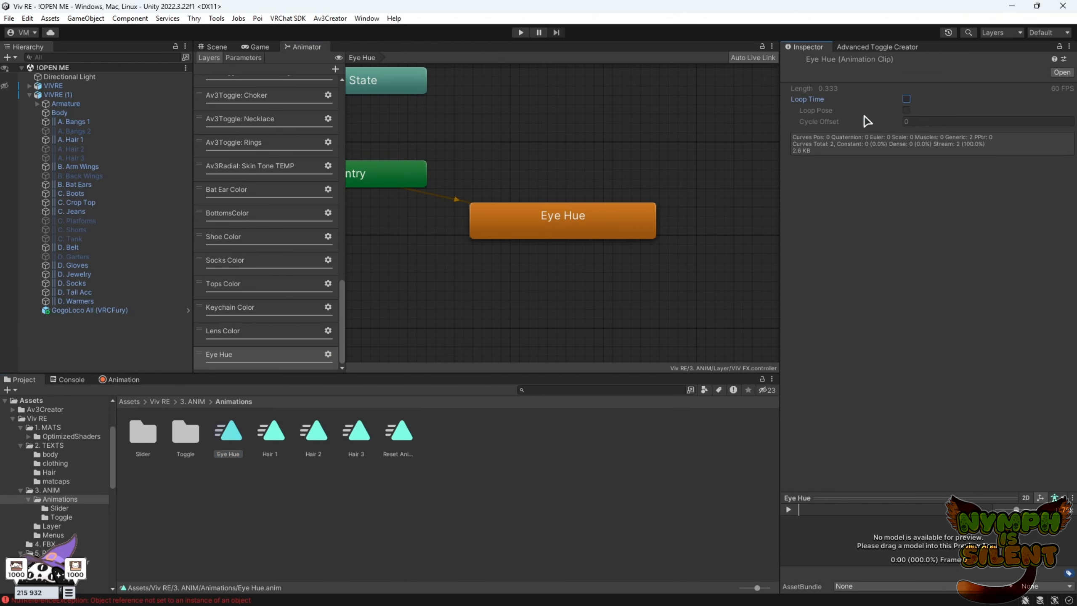
pyautogui.click(646, 216)
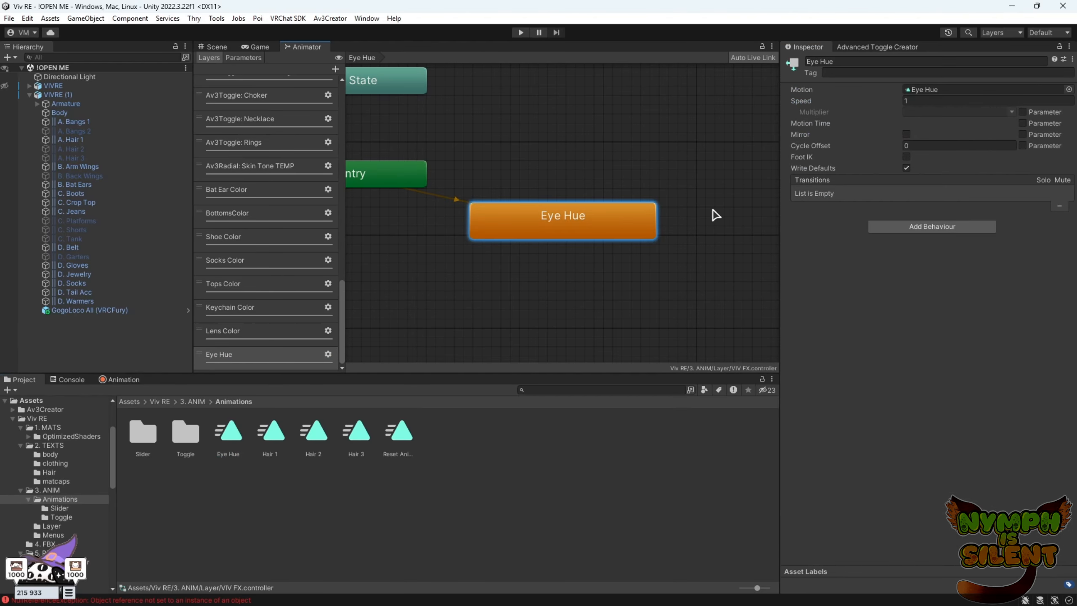
pyautogui.click(1023, 123)
pyautogui.click(1013, 123)
pyautogui.click(1009, 209)
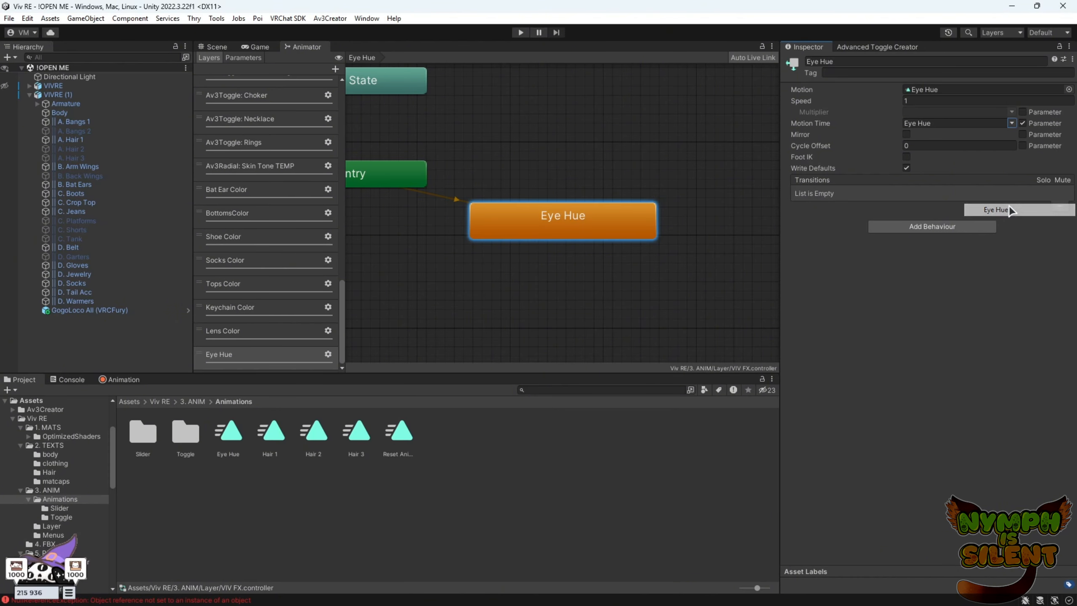
# - Create a new animation clip named Fishnets in the Animations folder
pyautogui.click(214, 45)
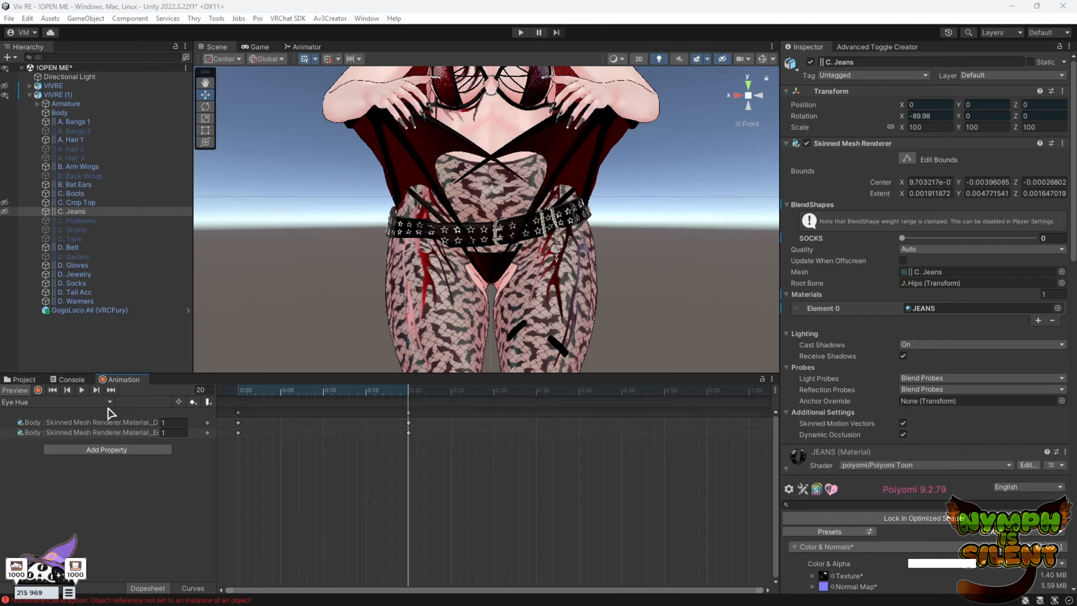
pyautogui.click(111, 402)
pyautogui.scroll(-2, 15, 600)
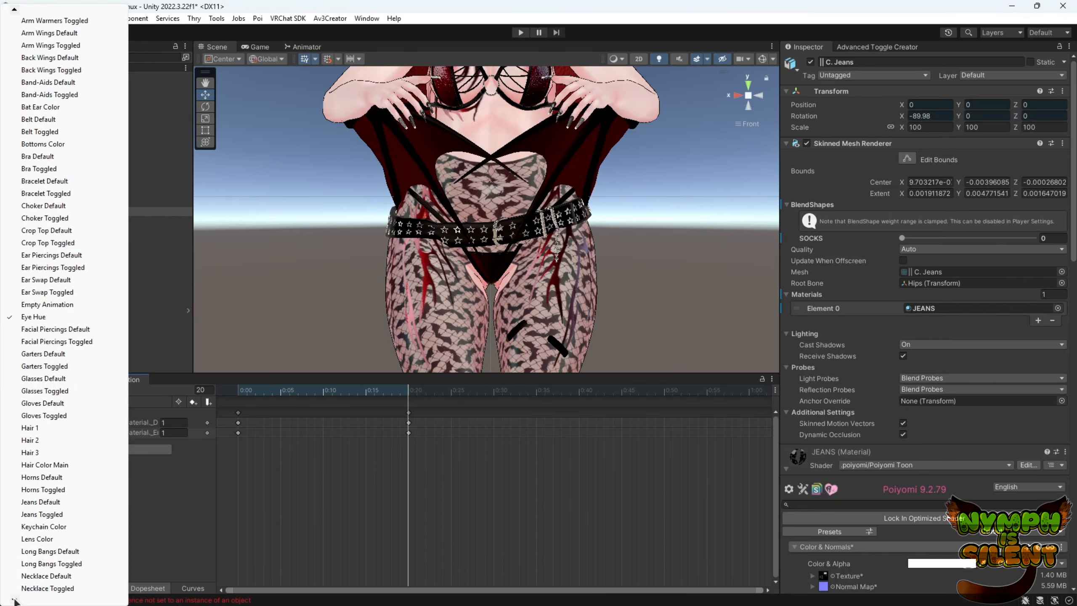
pyautogui.scroll(-6, 15, 600)
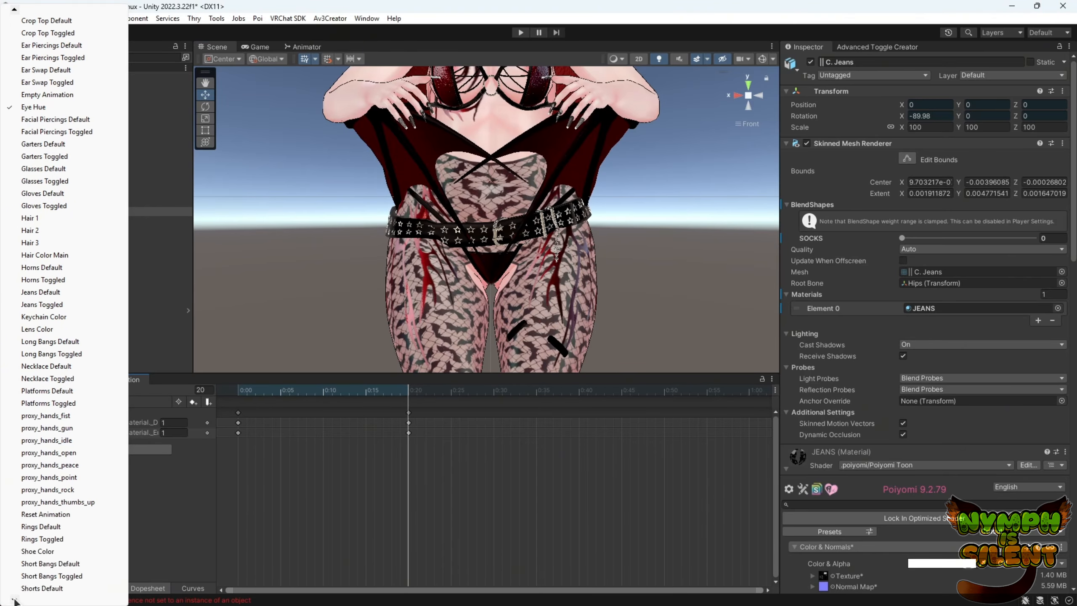
pyautogui.scroll(-5, 14, 601)
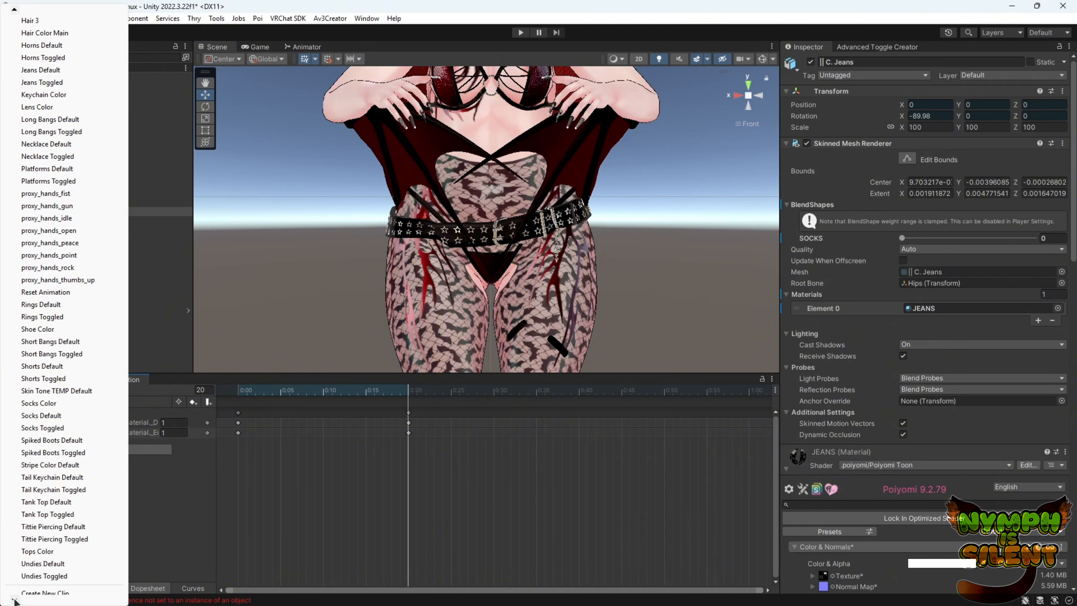
pyautogui.click(48, 581)
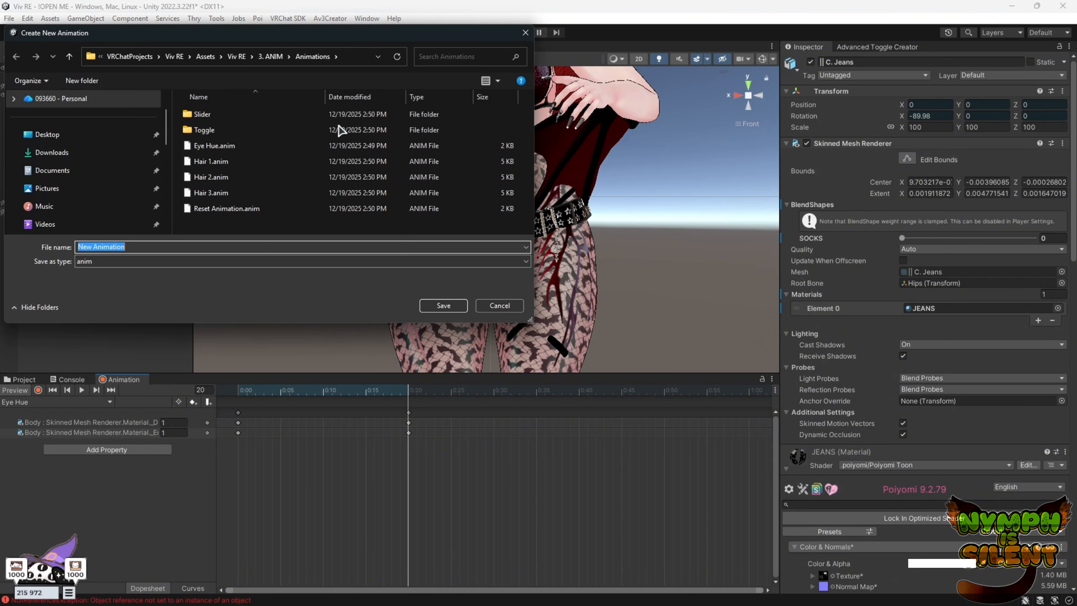
pyautogui.write('Fishnets')
pyautogui.click(442, 305)
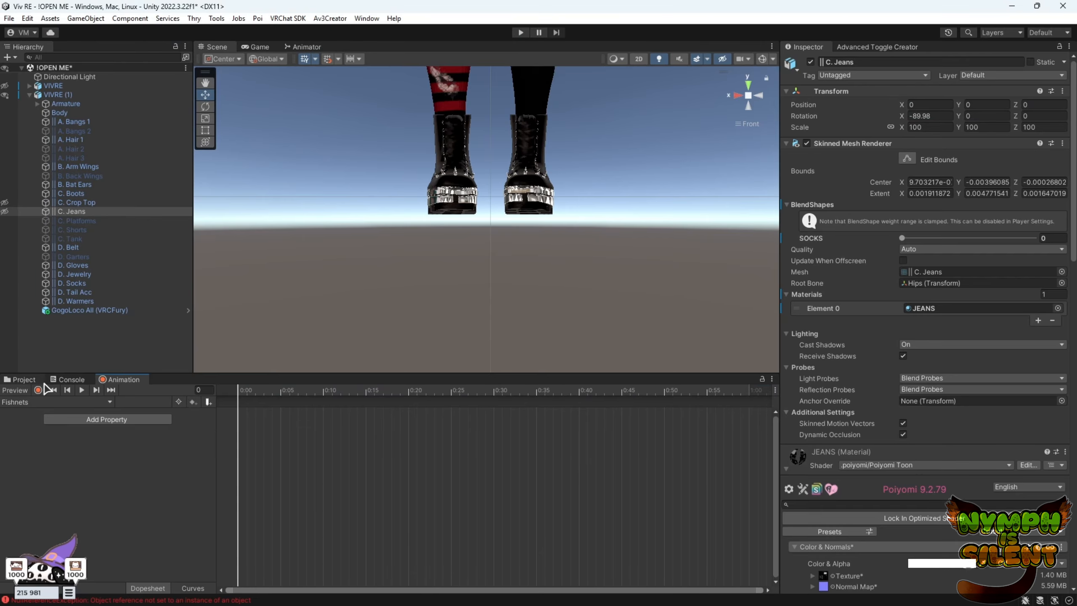
# - Start recording the Fishnets clip and open the BODY 1 material settings of the avatar's Body object
pyautogui.click(39, 389)
pyautogui.scroll(3, 662, 334)
pyautogui.moveTo(662, 333); pyautogui.dragTo(654, 238, button='middle')
pyautogui.keyDown('alt'); pyautogui.moveTo(653, 238); pyautogui.dragTo(622, 327); pyautogui.keyUp('alt')
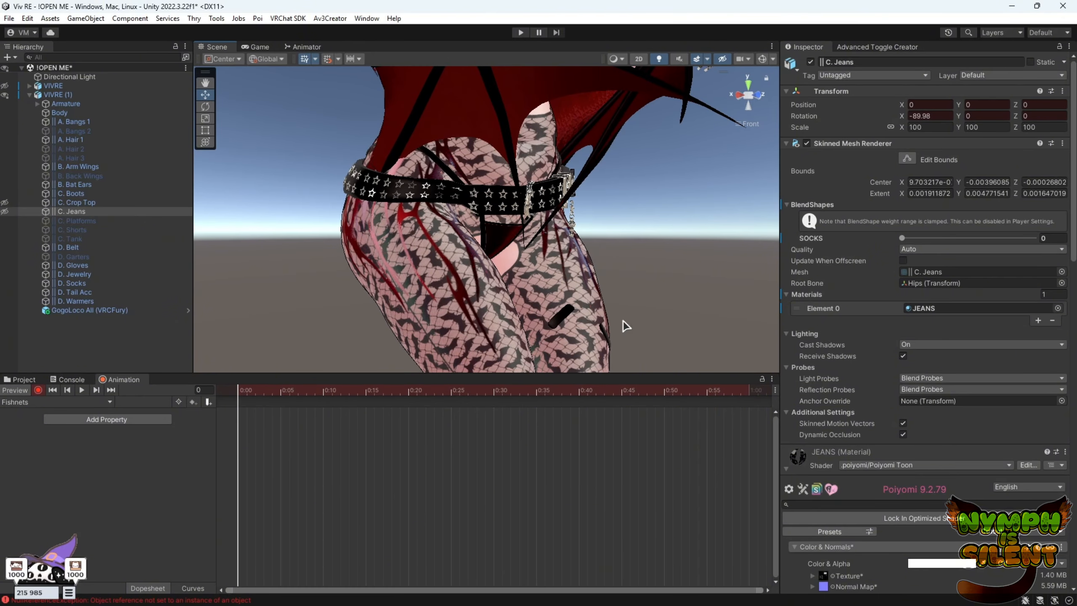
pyautogui.moveTo(679, 260)
pyautogui.keyDown('alt'); pyautogui.mouseDown()
pyautogui.moveTo(589, 271)
pyautogui.moveTo(678, 274)
pyautogui.mouseUp(); pyautogui.keyUp('alt')
pyautogui.scroll(-2, 678, 274)
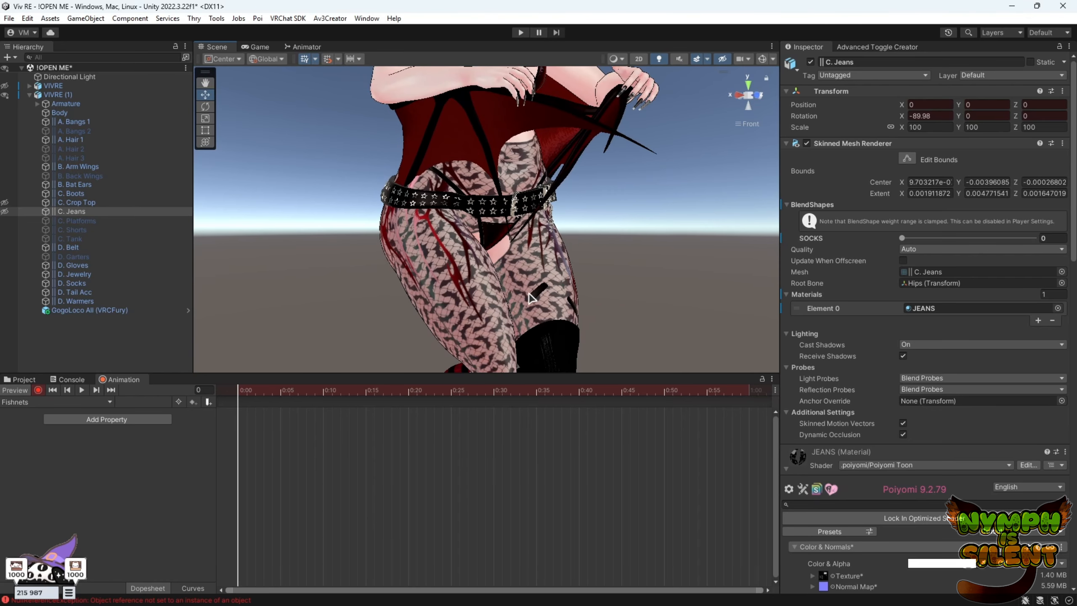
pyautogui.keyDown('alt'); pyautogui.moveTo(611, 318); pyautogui.dragTo(571, 321); pyautogui.keyUp('alt')
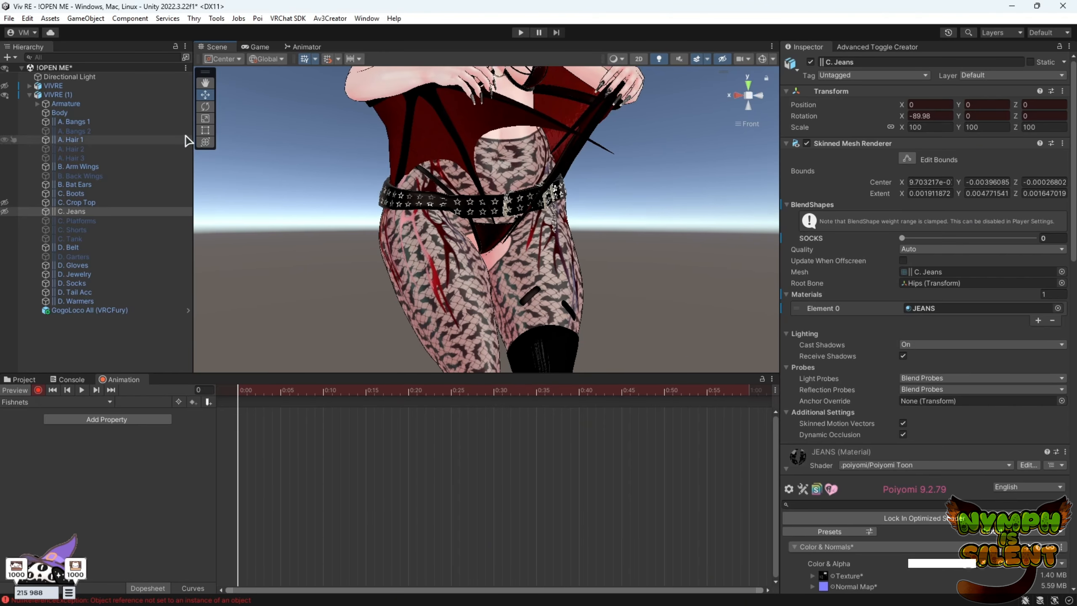
pyautogui.click(85, 103)
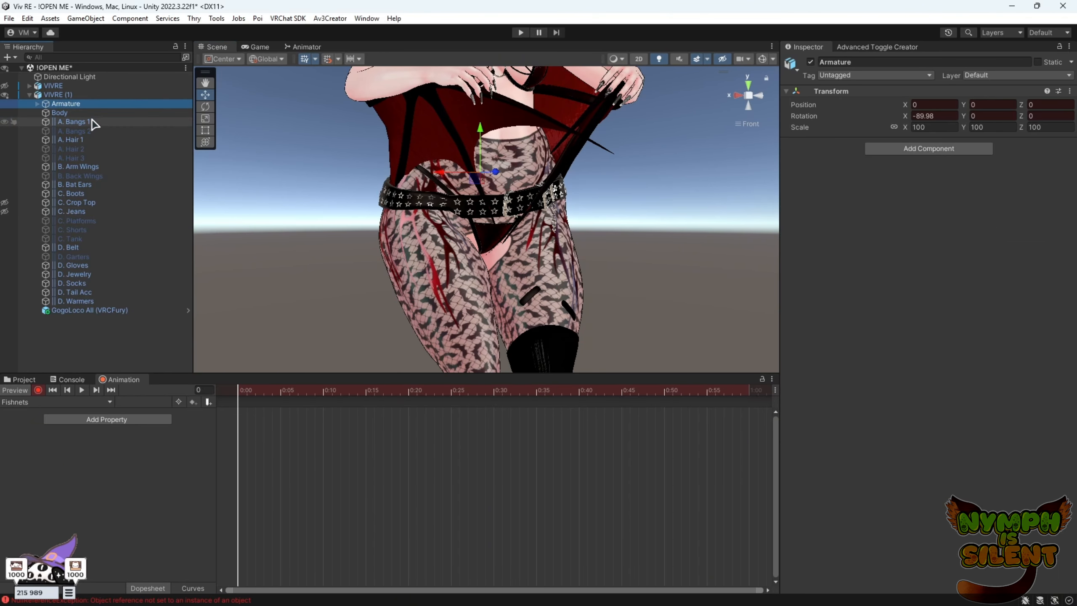
pyautogui.click(89, 112)
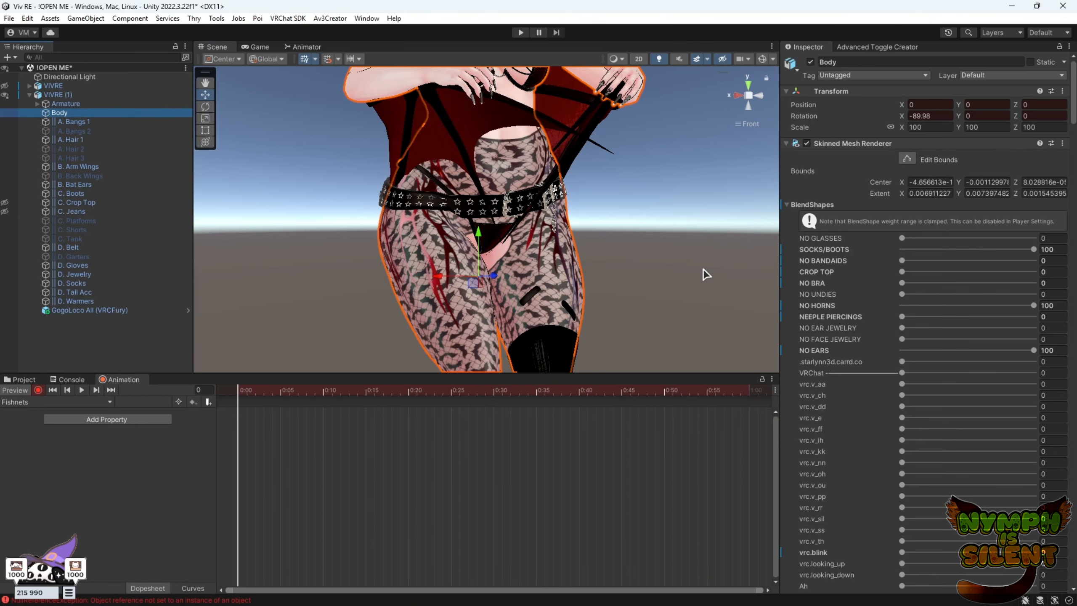
pyautogui.click(799, 207)
pyautogui.scroll(-9, 888, 446)
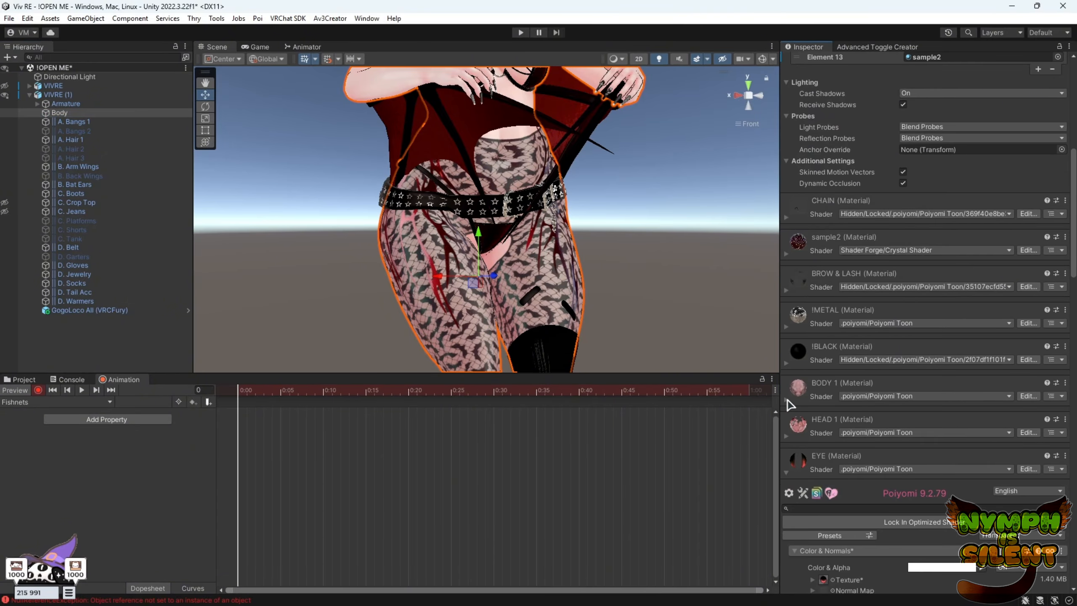
pyautogui.scroll(-8, 844, 403)
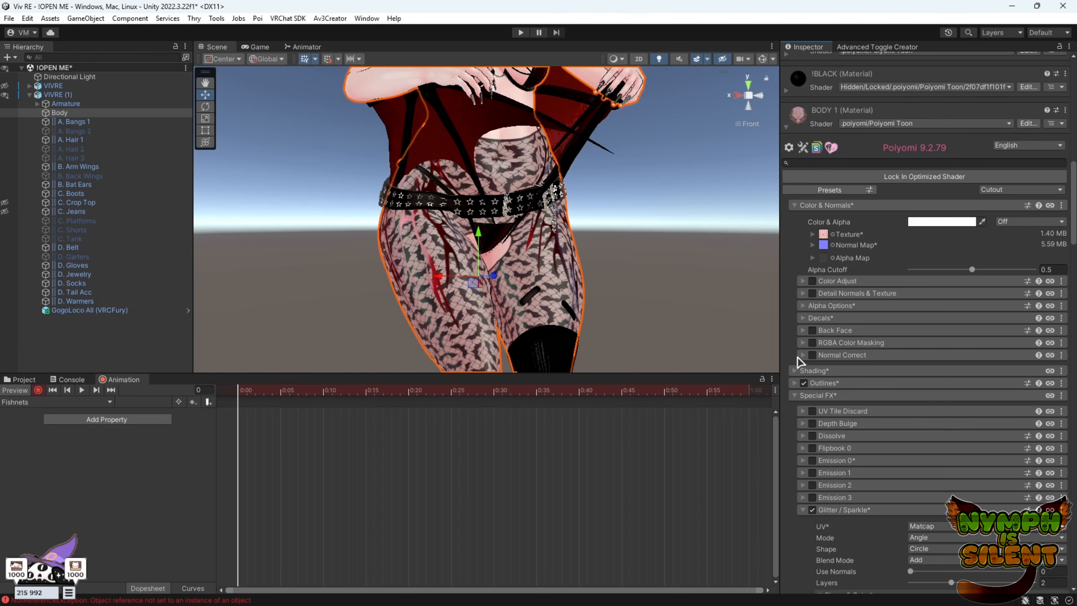
# - Expand the Decals section of the BODY 1 material and show the Decal 2 and Decal 3 settings
pyautogui.click(804, 318)
pyautogui.scroll(-4, 880, 426)
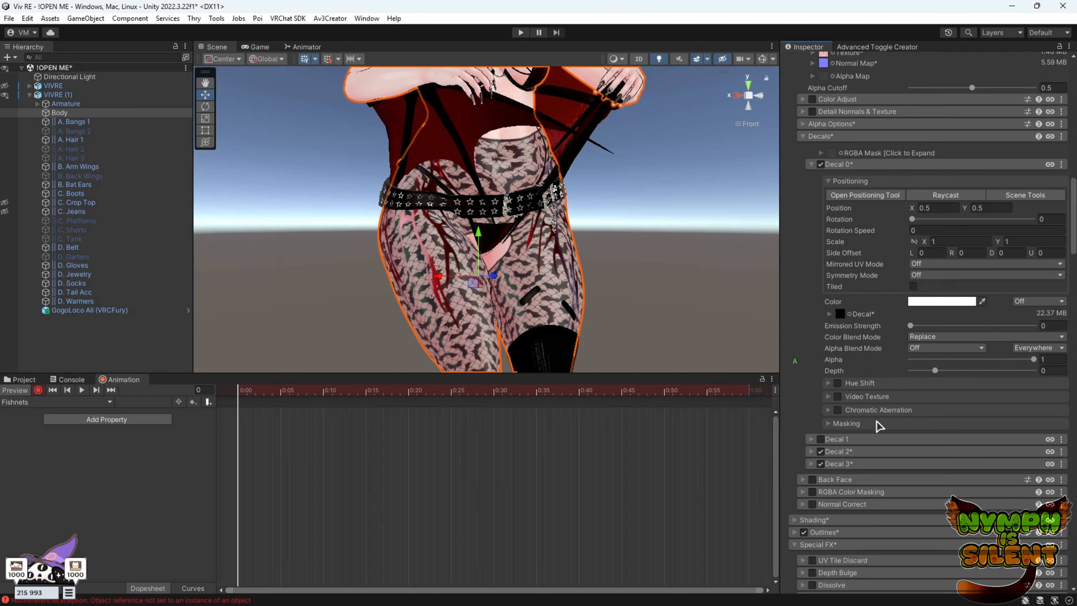
pyautogui.click(812, 451)
pyautogui.scroll(-4, 827, 447)
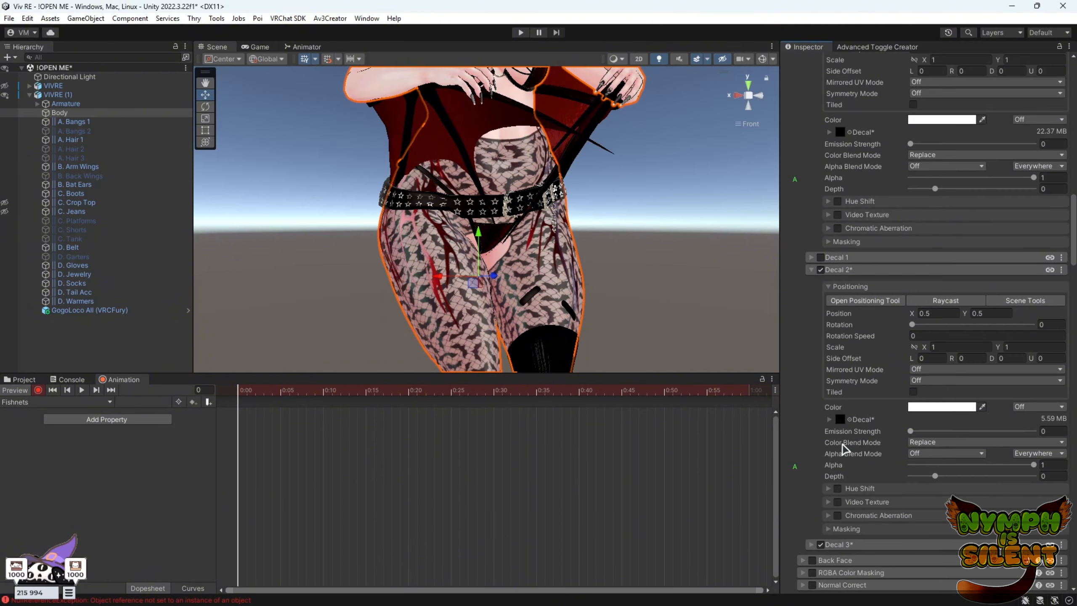
pyautogui.click(811, 545)
pyautogui.scroll(-4, 870, 456)
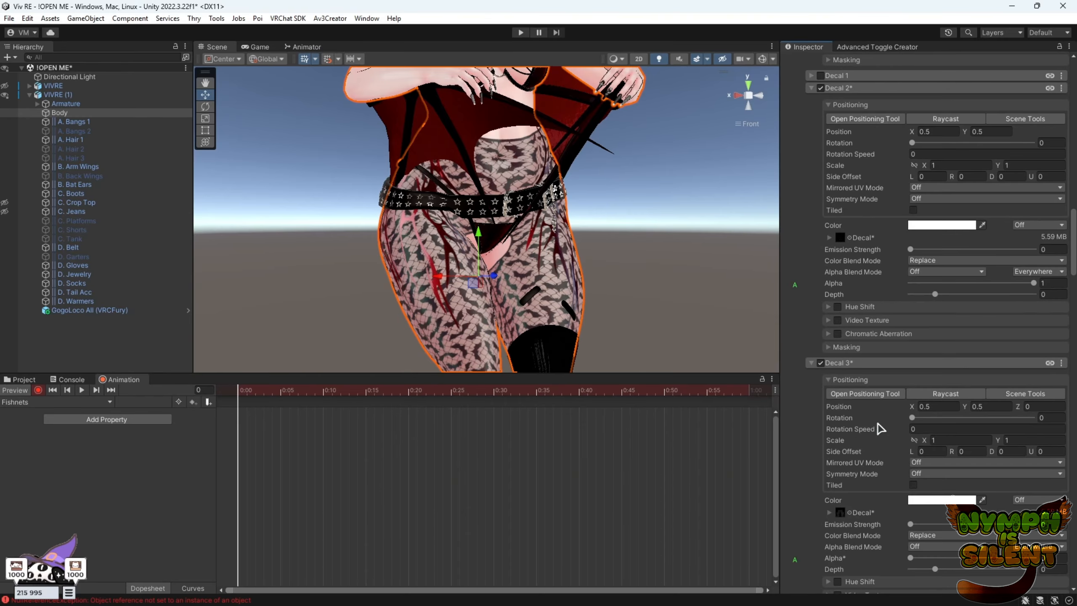
pyautogui.scroll(2, 632, 288)
pyautogui.keyDown('alt'); pyautogui.moveTo(632, 289); pyautogui.dragTo(673, 286); pyautogui.keyUp('alt')
pyautogui.moveTo(662, 262); pyautogui.dragTo(661, 215, button='middle')
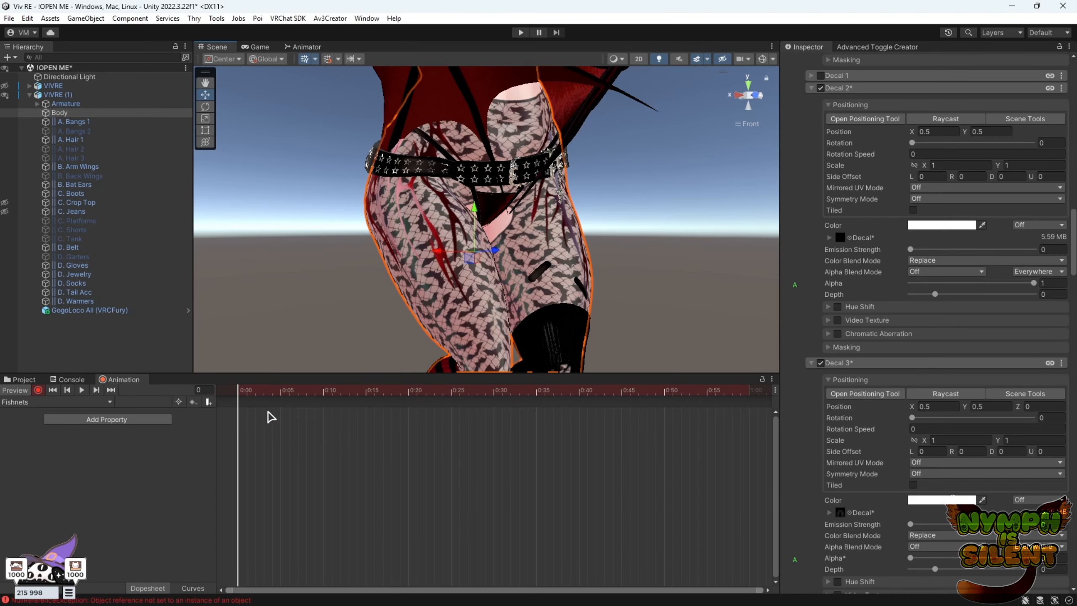
# - At frame 5, key Decal 2's Alpha at 0 and Decal 3's Alpha at 1
pyautogui.click(283, 390)
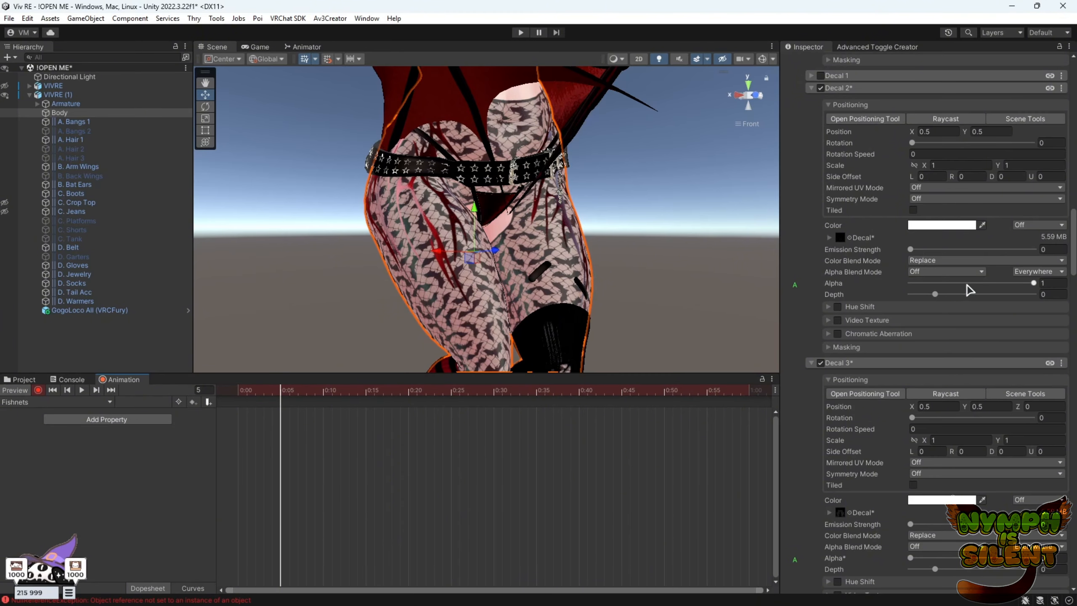
pyautogui.moveTo(1034, 284); pyautogui.dragTo(823, 294)
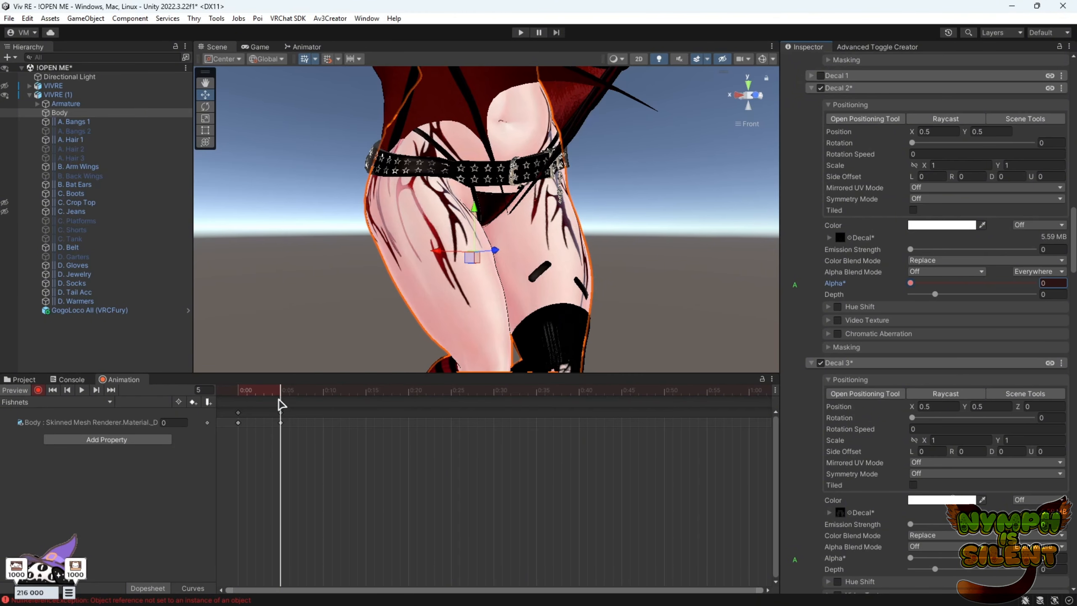
pyautogui.moveTo(284, 394)
pyautogui.mouseDown()
pyautogui.moveTo(243, 393)
pyautogui.moveTo(279, 407)
pyautogui.mouseUp()
pyautogui.scroll(-5, 967, 474)
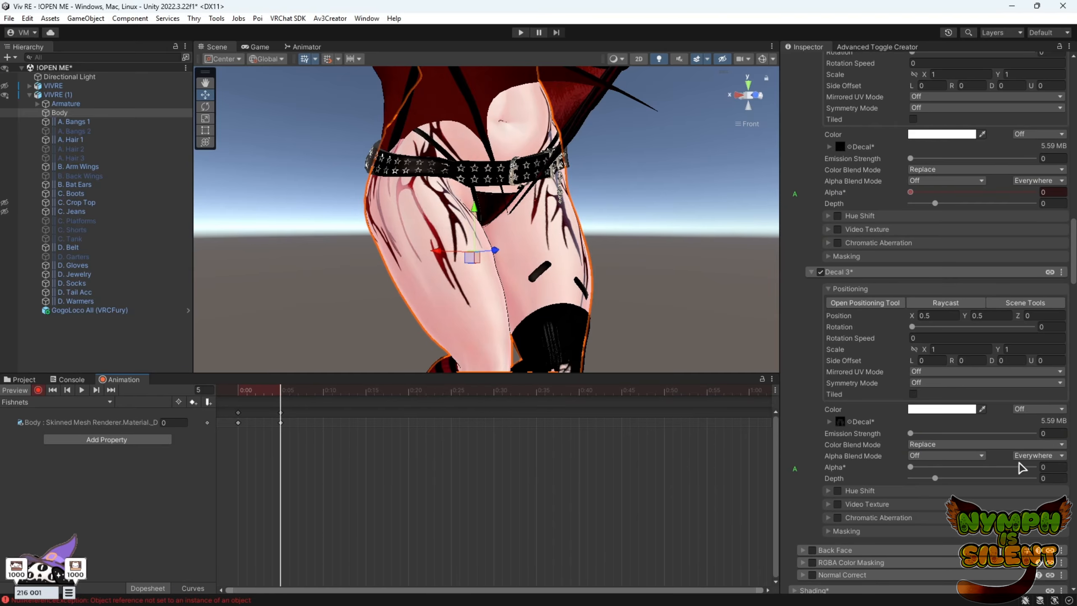
pyautogui.moveTo(910, 466); pyautogui.dragTo(965, 466)
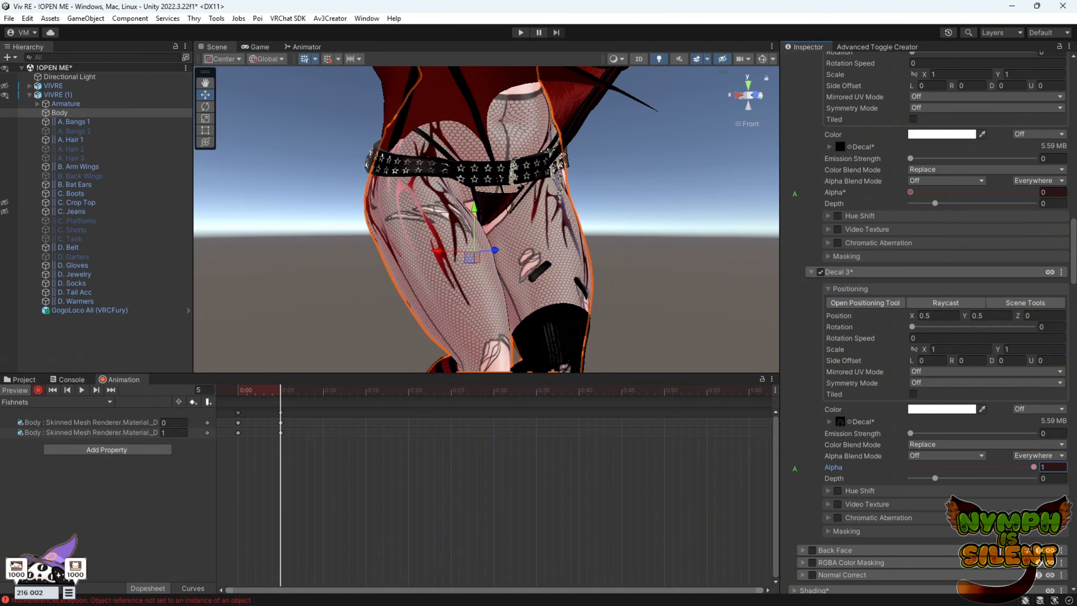
# - Key Decal 3's Alpha at 1 on frame 6 and 0 on frame 10, and end the recording
pyautogui.click(289, 390)
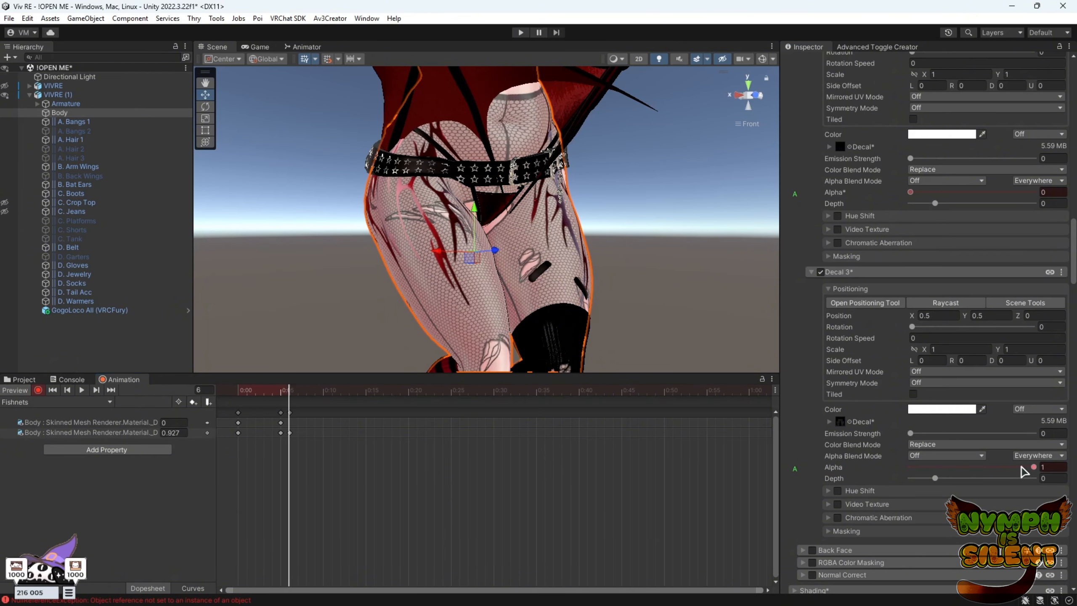
pyautogui.moveTo(1035, 467); pyautogui.dragTo(1022, 466)
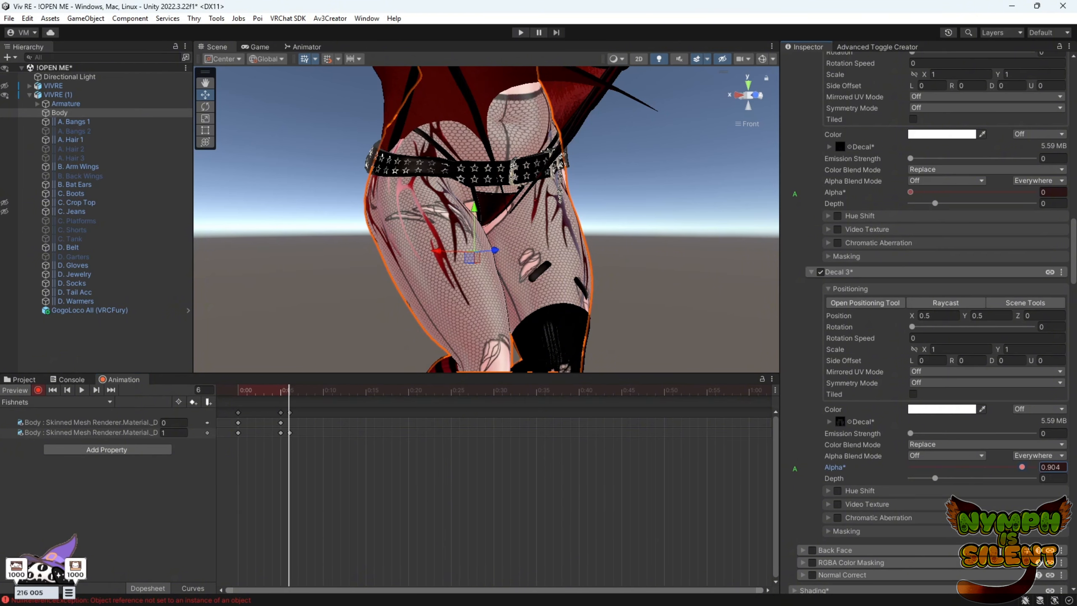
pyautogui.click(323, 395)
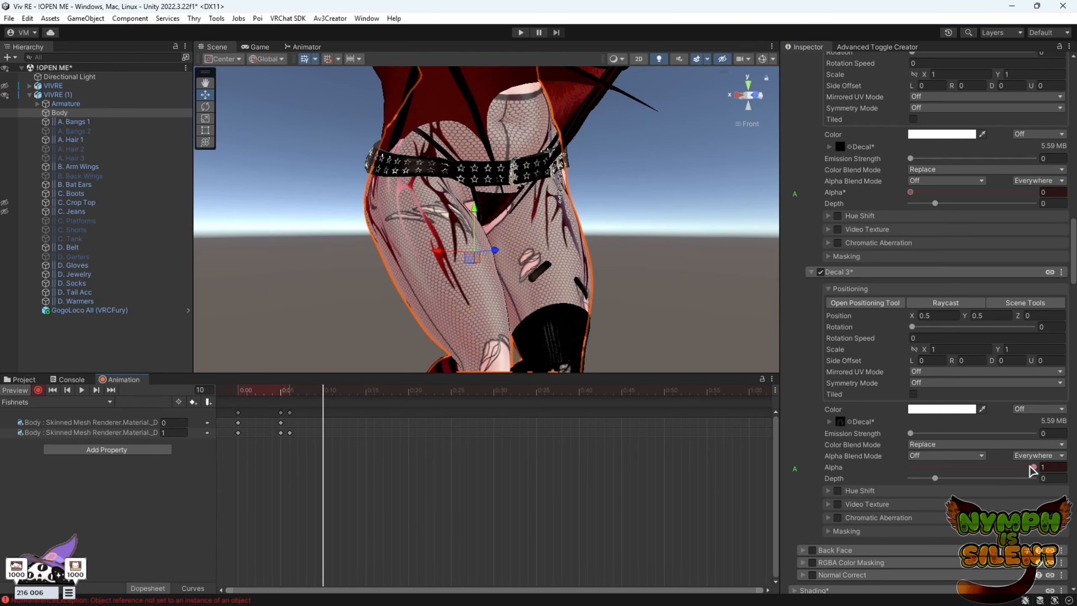
pyautogui.moveTo(1033, 468); pyautogui.dragTo(633, 469)
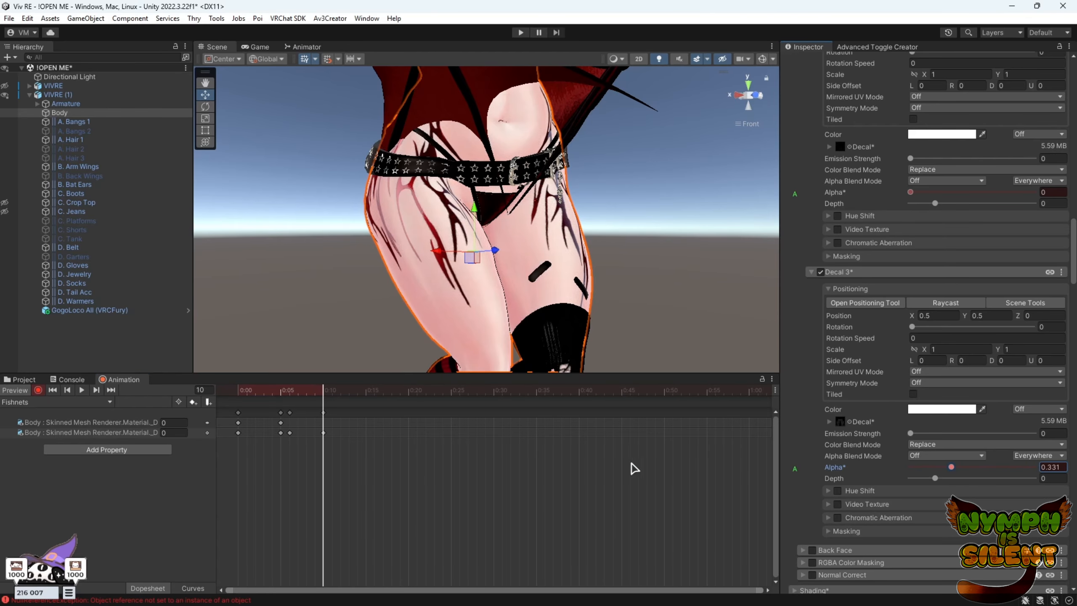
pyautogui.click(39, 390)
pyautogui.moveTo(324, 395); pyautogui.dragTo(210, 403)
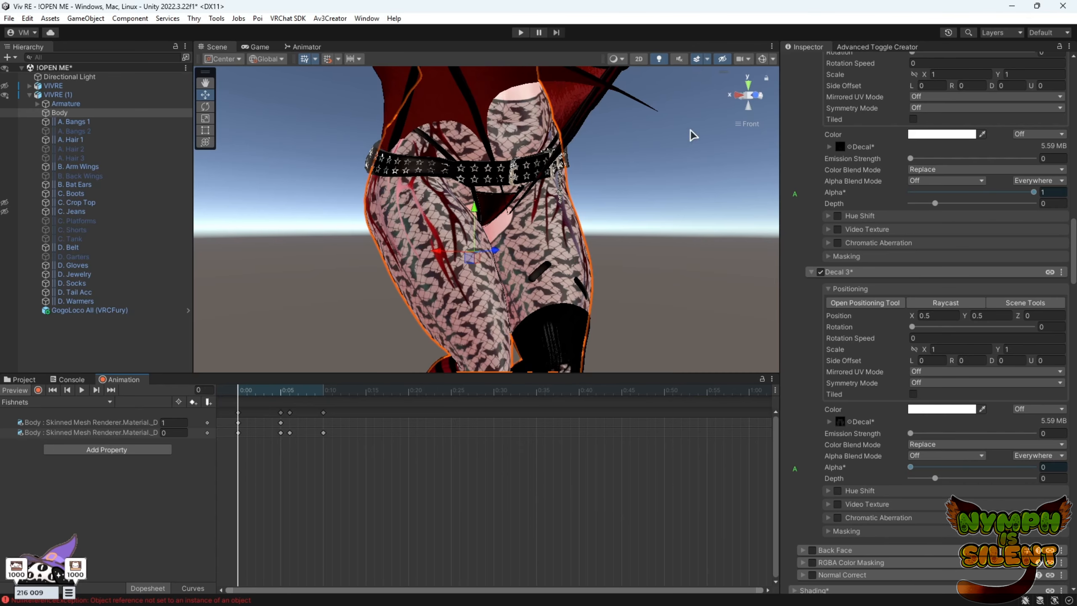
# - Examine the avatar's leg fishnets, face and upper body from the front and at an angle
pyautogui.scroll(-4, 693, 183)
pyautogui.scroll(5, 696, 231)
pyautogui.keyDown('alt'); pyautogui.moveTo(535, 224); pyautogui.dragTo(566, 228); pyautogui.keyUp('alt')
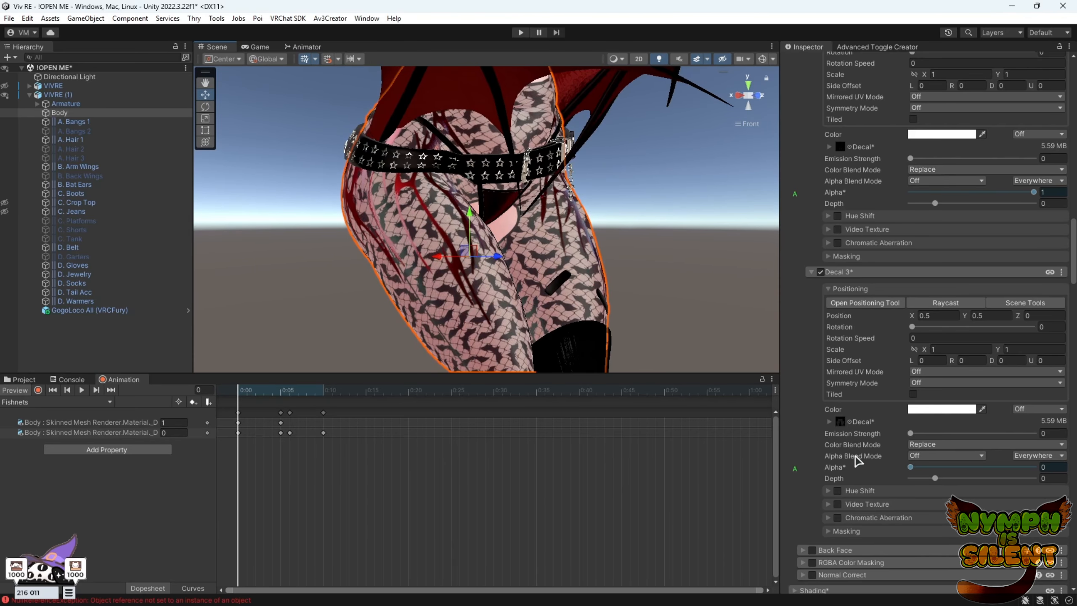
pyautogui.scroll(-3, 582, 246)
pyautogui.moveTo(615, 237); pyautogui.dragTo(637, 380, button='middle')
pyautogui.moveTo(671, 239); pyautogui.dragTo(681, 302, button='middle')
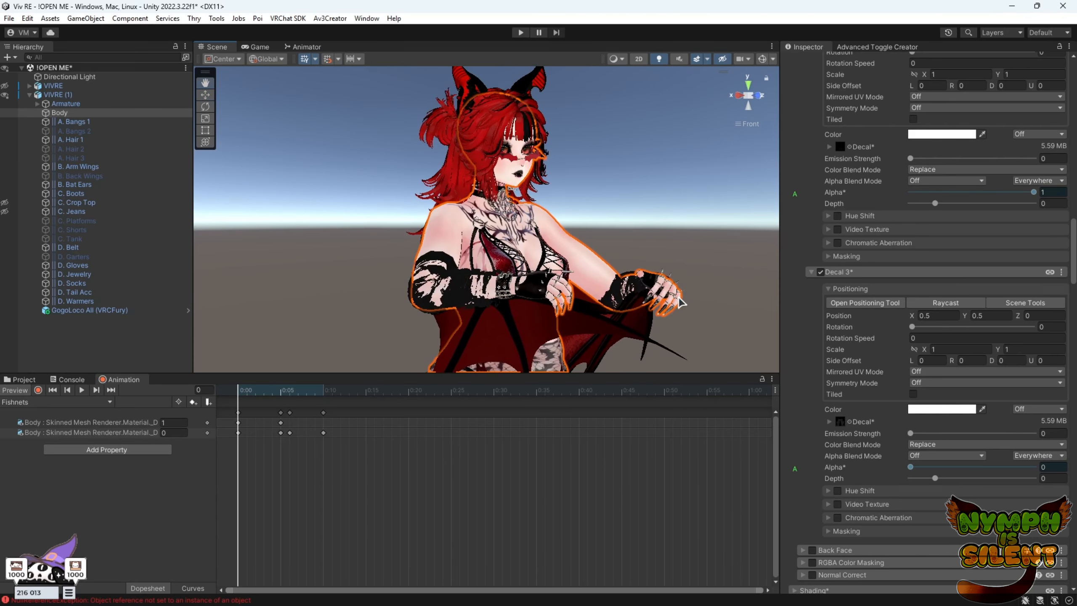
pyautogui.click(749, 103)
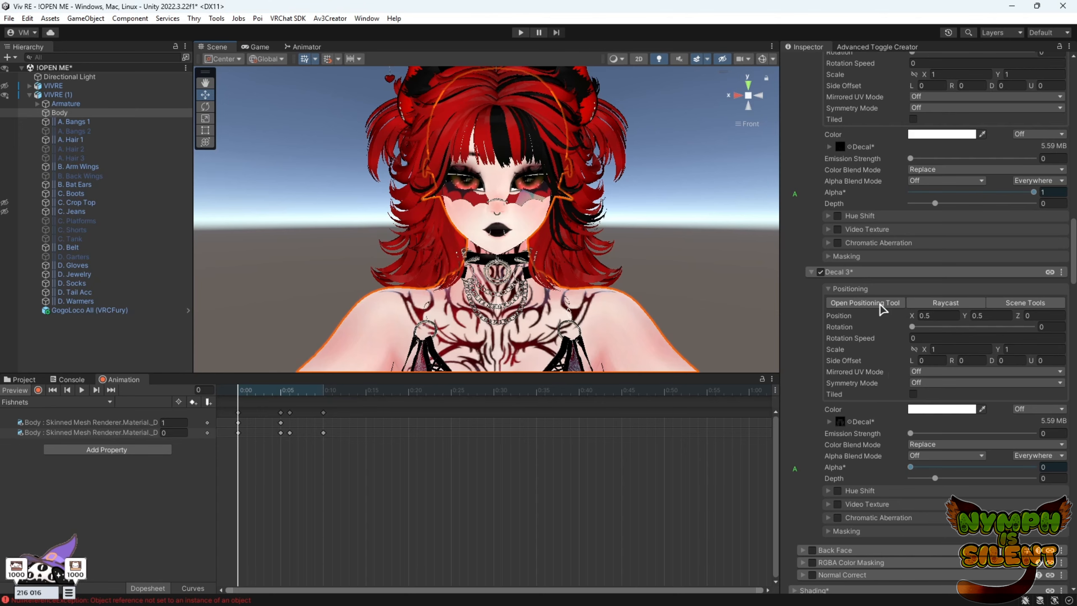
pyautogui.keyDown('alt'); pyautogui.moveTo(509, 248); pyautogui.dragTo(586, 254); pyautogui.keyUp('alt')
pyautogui.moveTo(585, 255); pyautogui.dragTo(578, 278, button='middle')
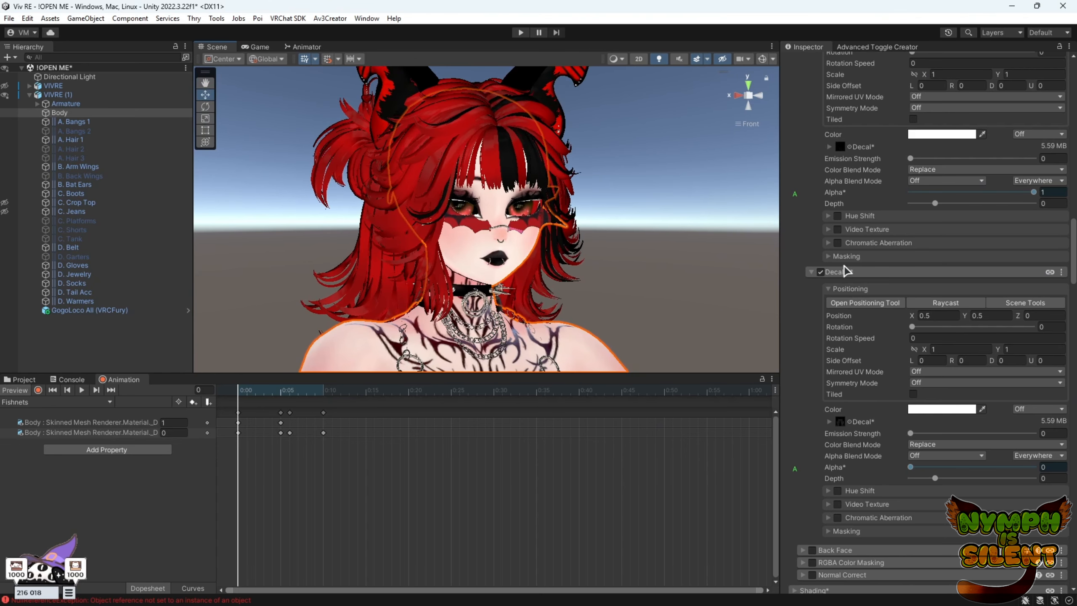
pyautogui.keyDown('alt'); pyautogui.moveTo(631, 208); pyautogui.dragTo(562, 195); pyautogui.keyUp('alt')
pyautogui.scroll(4, 561, 194)
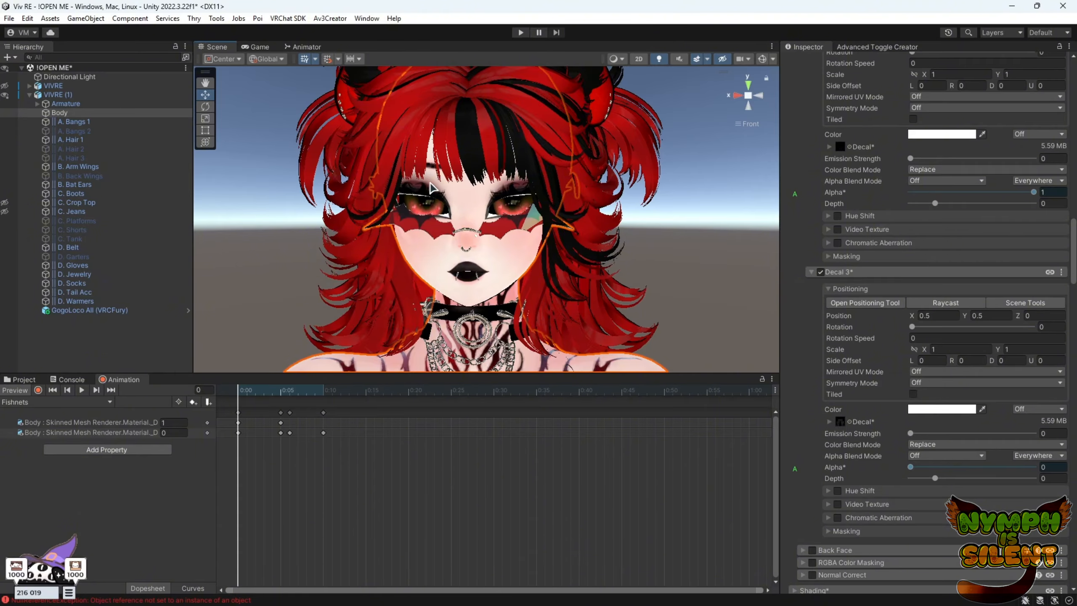
pyautogui.scroll(-3, 731, 183)
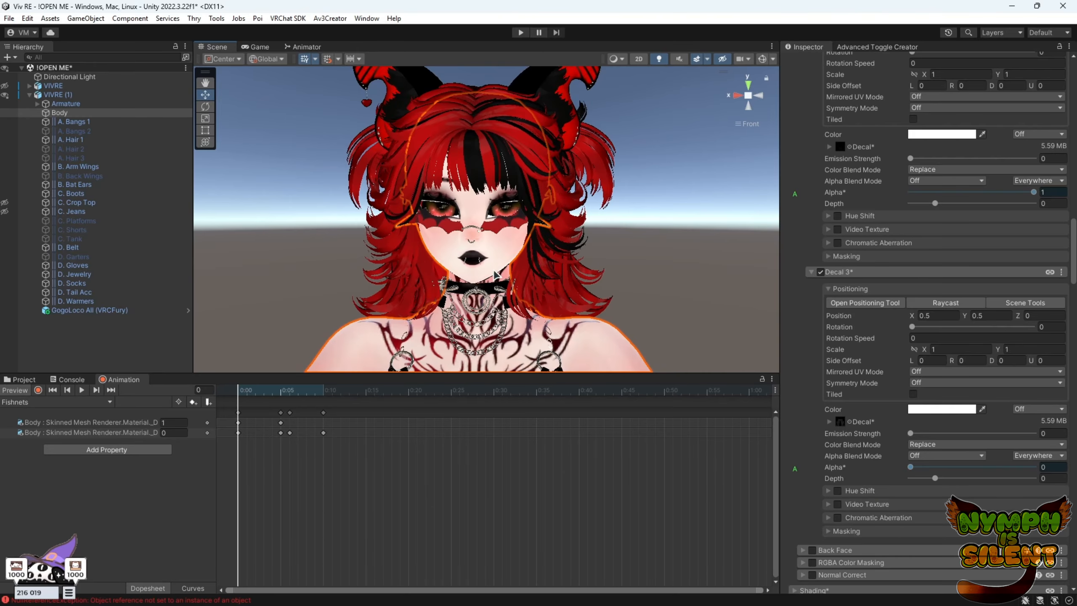
pyautogui.scroll(-4, 494, 275)
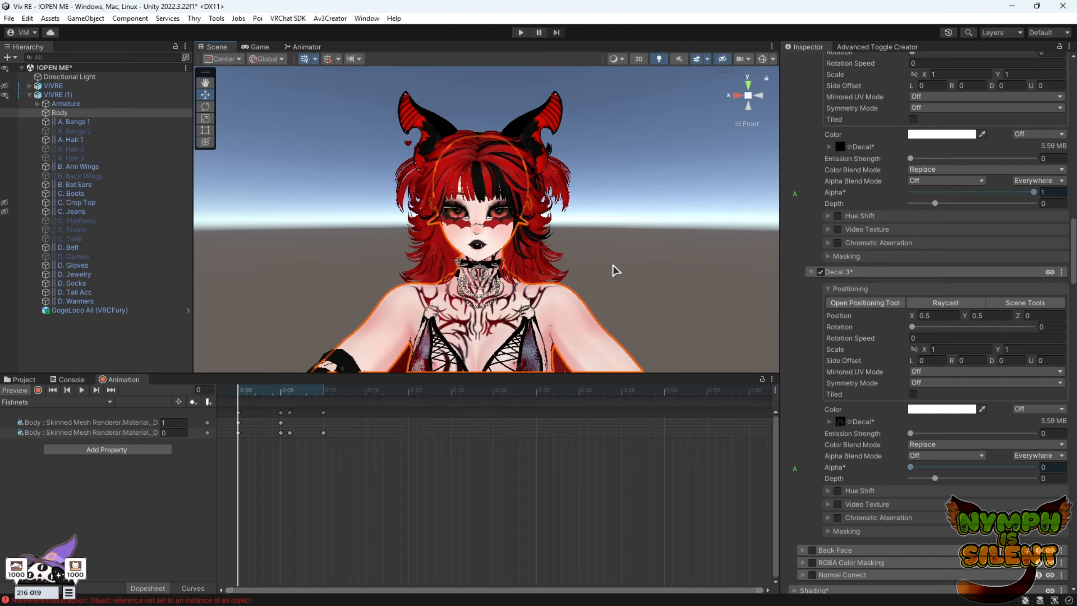
pyautogui.scroll(-3, 449, 299)
pyautogui.keyDown('alt'); pyautogui.moveTo(488, 267); pyautogui.dragTo(554, 253); pyautogui.keyUp('alt')
pyautogui.scroll(3, 553, 253)
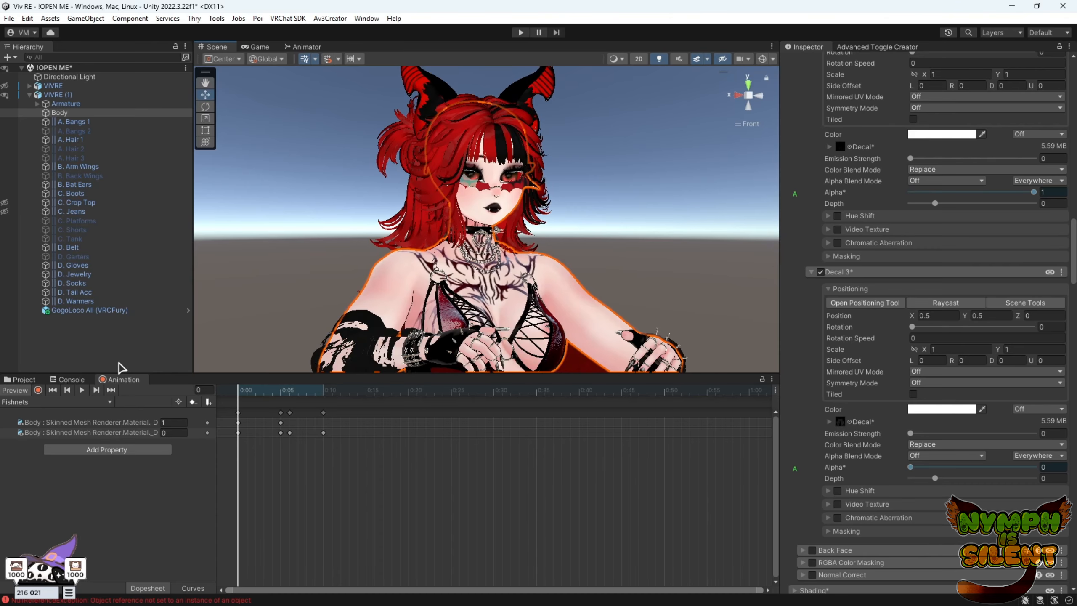
# - Copy the Fishnets name from the VIV PARAM asset and give it to a new float parameter in the Animator
pyautogui.click(37, 380)
pyautogui.click(193, 401)
pyautogui.click(355, 432)
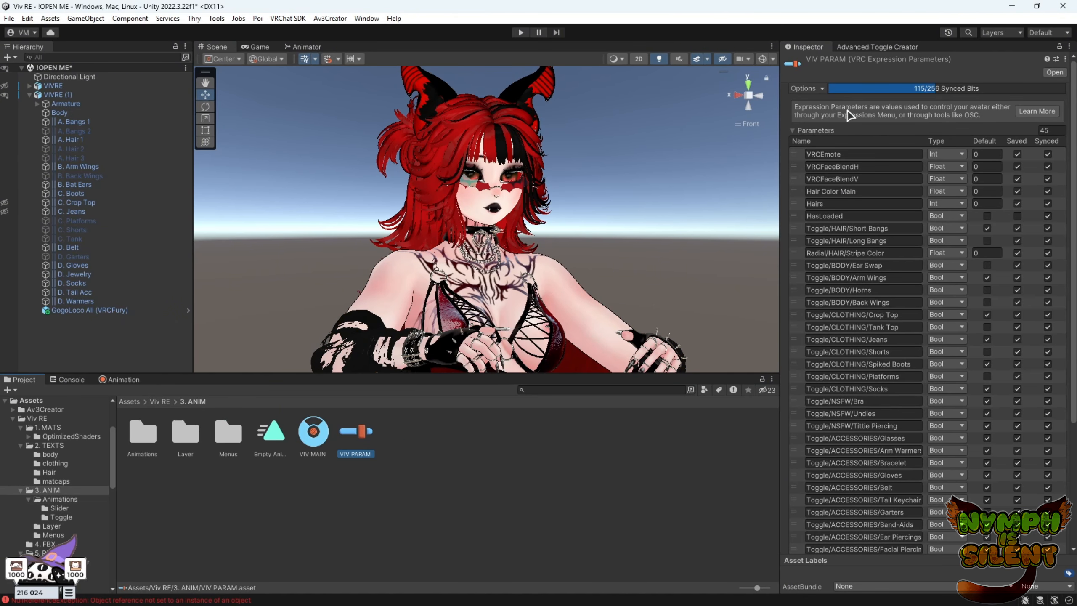
pyautogui.scroll(-5, 890, 489)
pyautogui.click(303, 47)
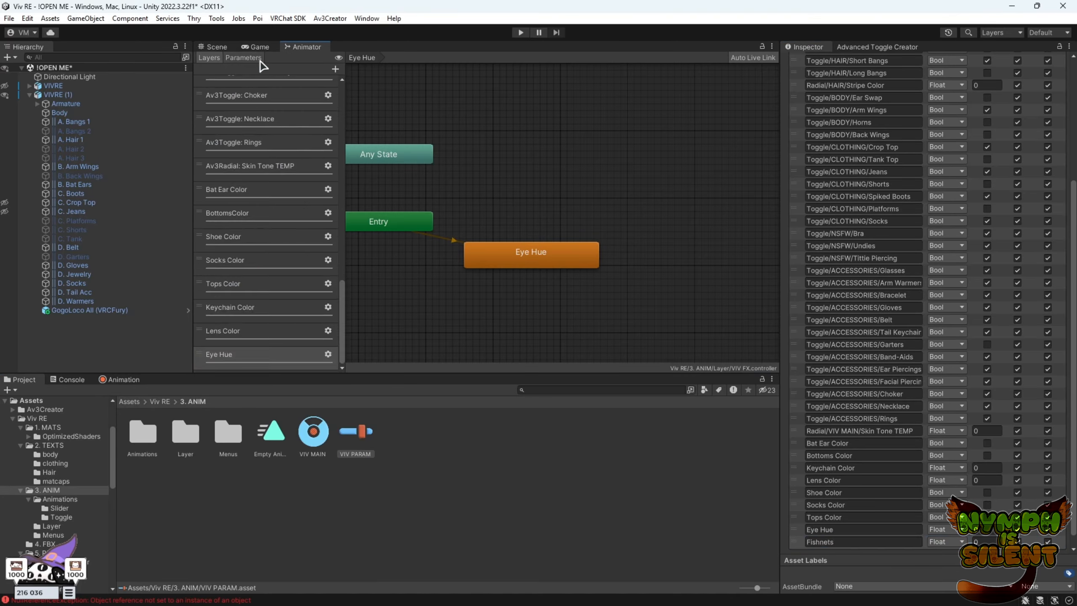
pyautogui.click(250, 57)
pyautogui.scroll(-10, 269, 359)
pyautogui.click(827, 542)
pyautogui.hotkey('ctrl', 'c')
pyautogui.doubleClick(237, 354)
pyautogui.hotkey('ctrl', 'v')
pyautogui.press('Return')
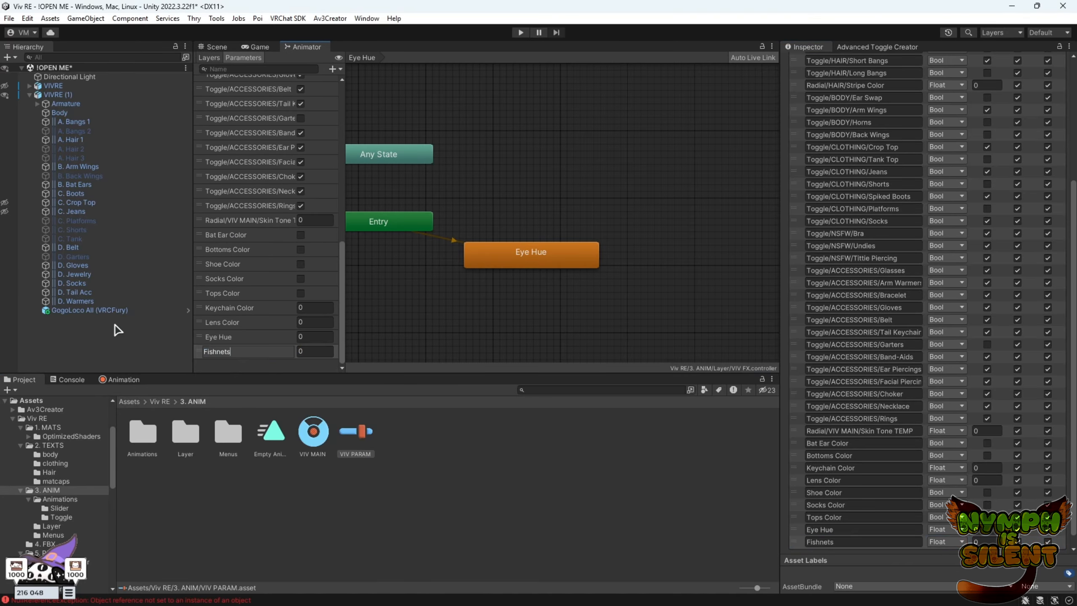
# - Add an Animator layer named Fishnets and raise its weight
pyautogui.click(209, 58)
pyautogui.click(335, 69)
pyautogui.scroll(-3, 263, 360)
pyautogui.doubleClick(217, 355)
pyautogui.hotkey('ctrl', 'v')
pyautogui.press('Return')
pyautogui.click(328, 354)
pyautogui.moveTo(434, 356); pyautogui.dragTo(471, 357)
# - Place the Fishnets animation clip from the Animations folder as a state in the Fishnets layer
pyautogui.doubleClick(143, 432)
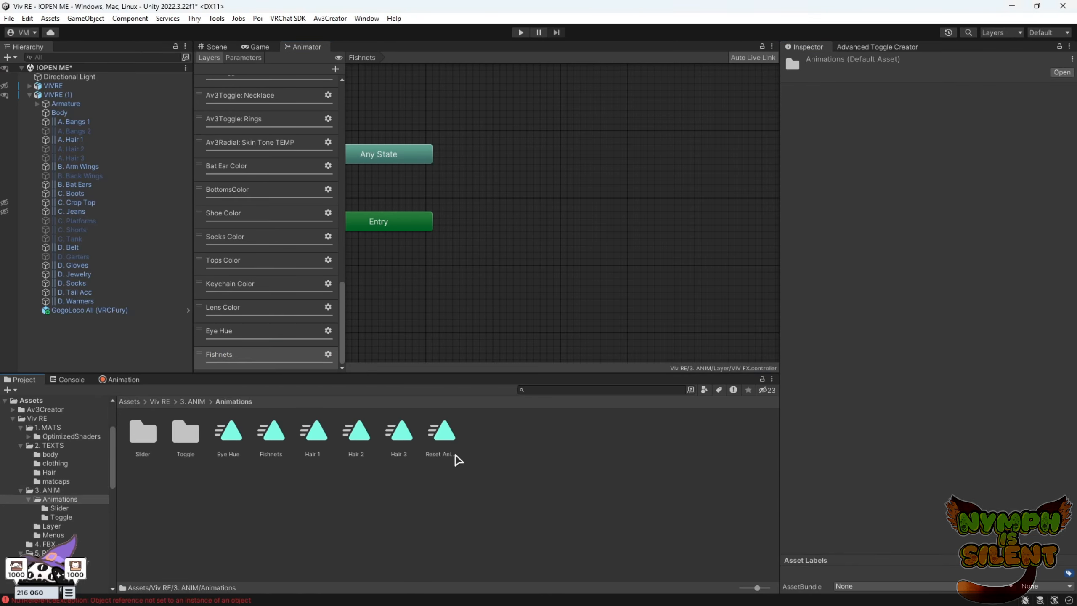
pyautogui.moveTo(271, 431); pyautogui.dragTo(576, 226)
# - Drive the Fishnets state's Motion Time with the Fishnets parameter and turn off Loop Time on the Fishnets clip
pyautogui.click(1022, 123)
pyautogui.click(1012, 123)
pyautogui.click(992, 222)
pyautogui.click(271, 431)
pyautogui.click(906, 98)
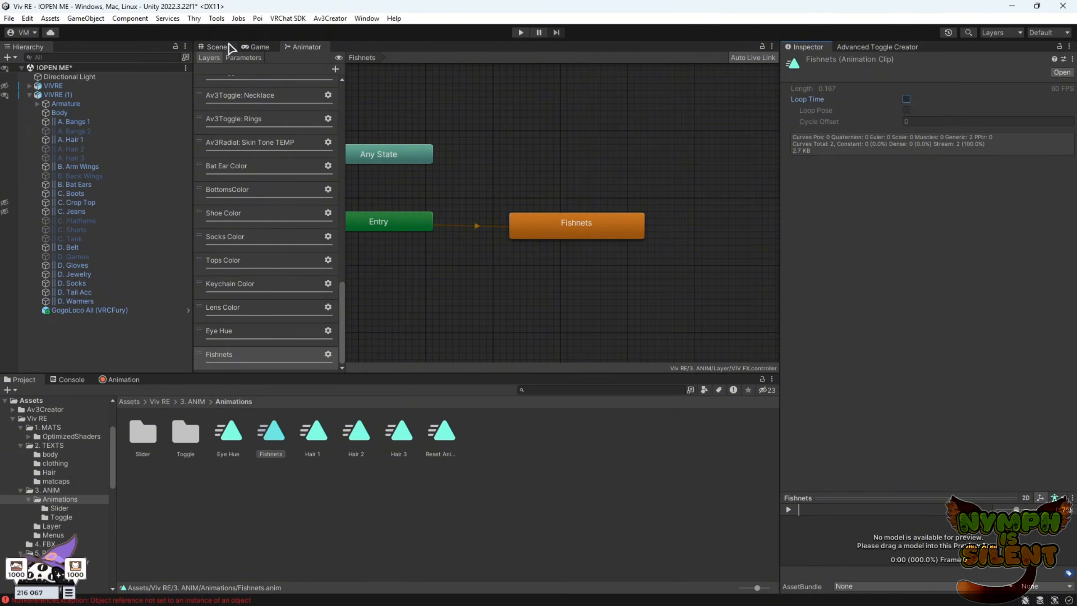
# - Create a new animation clip named Makeup for the VIVRE (1) avatar
pyautogui.click(224, 46)
pyautogui.click(120, 379)
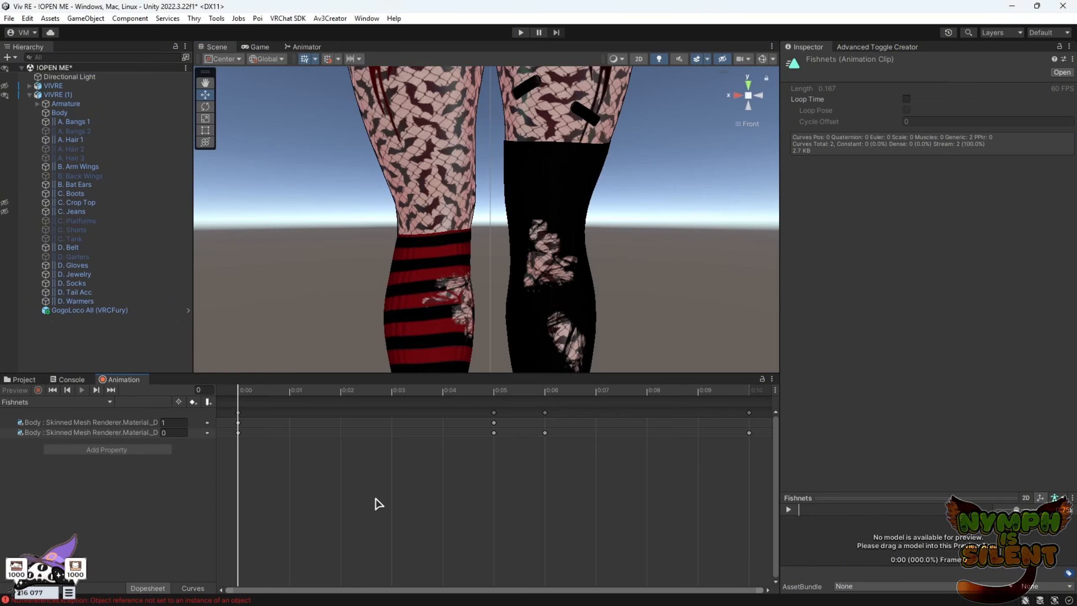
pyautogui.click(420, 254)
pyautogui.click(111, 401)
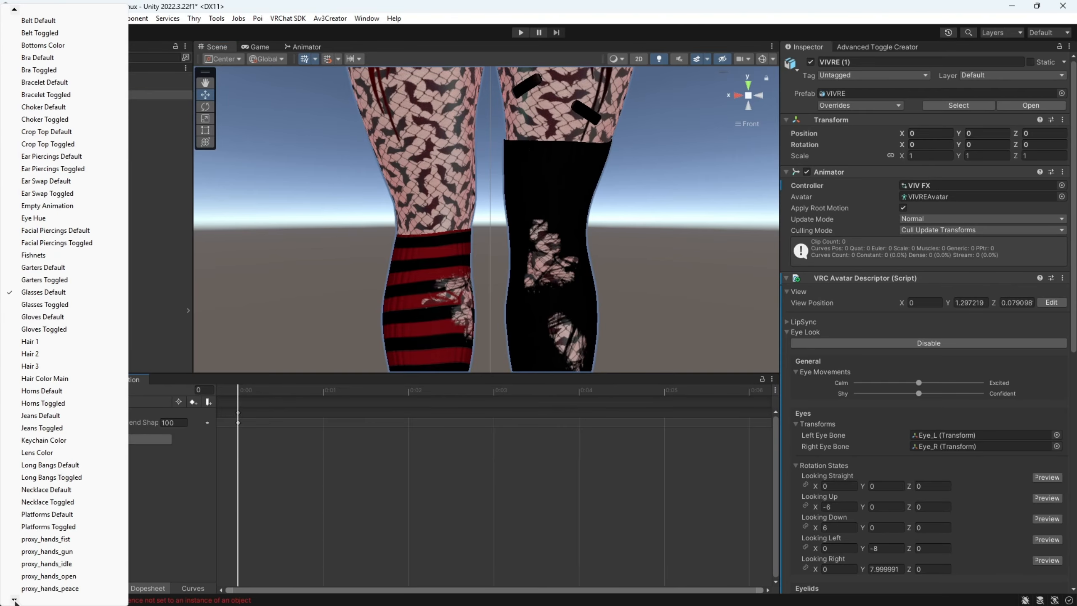
pyautogui.click(55, 232)
pyautogui.write('Makeup')
pyautogui.click(444, 305)
# - Start recording the Makeup clip on the Body mesh and expand the HEAD 1 material's decals to the Decal 1 settings
pyautogui.click(386, 209)
pyautogui.scroll(-10, 811, 425)
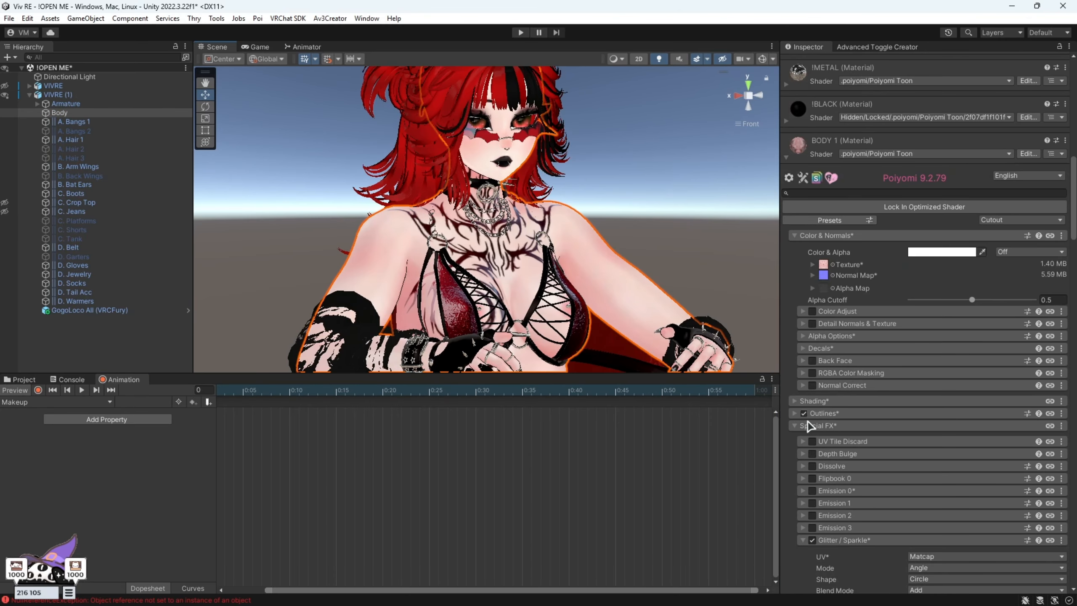
pyautogui.click(37, 390)
pyautogui.click(837, 144)
pyautogui.scroll(3, 837, 145)
pyautogui.click(787, 284)
pyautogui.scroll(-4, 829, 384)
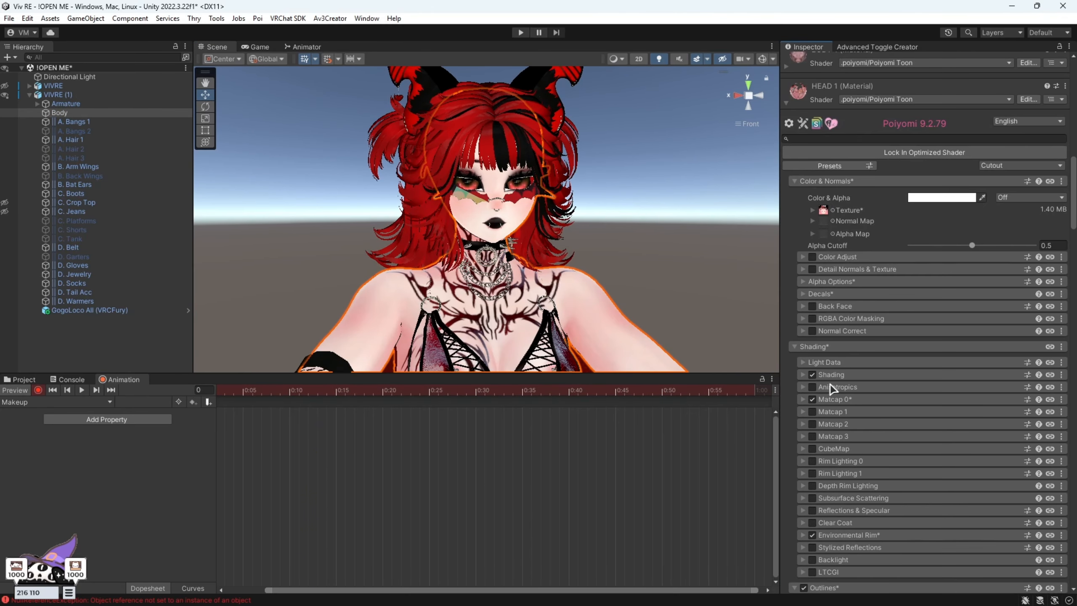
pyautogui.scroll(-2, 851, 381)
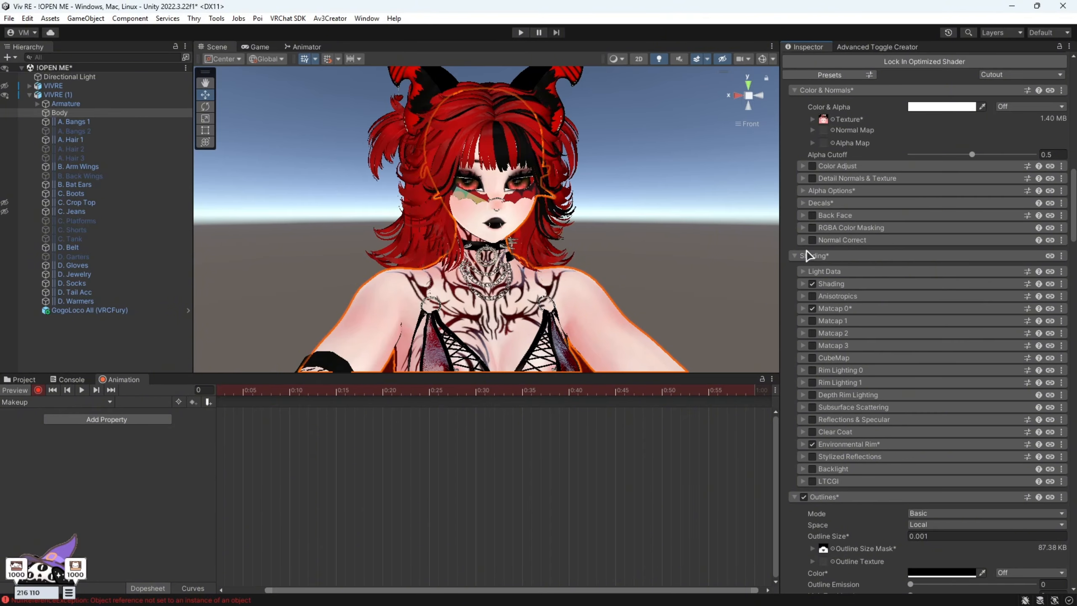
pyautogui.click(808, 204)
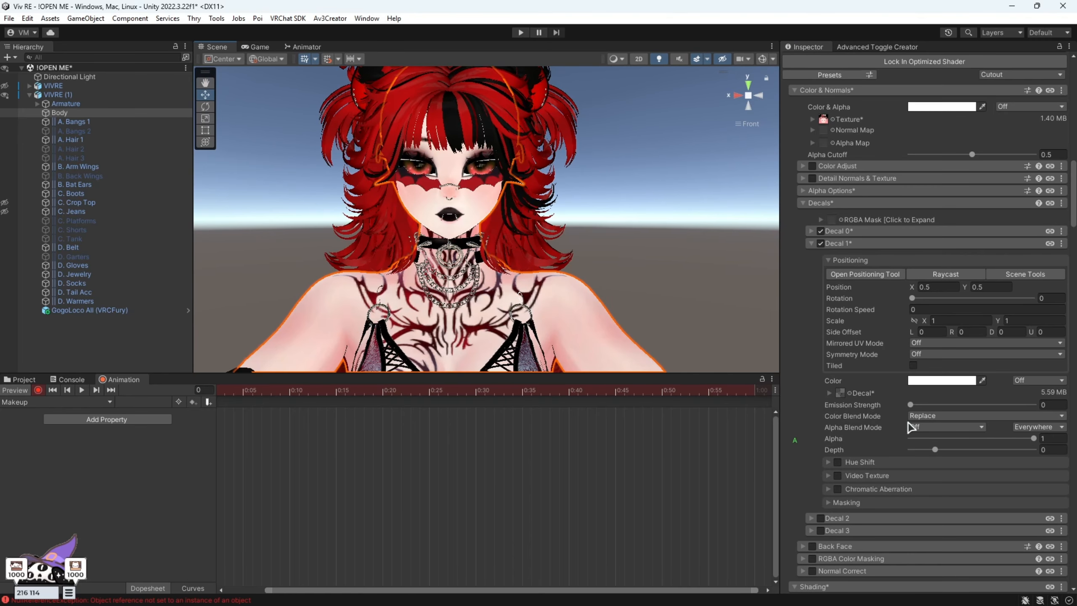
pyautogui.scroll(-3, 254, 434)
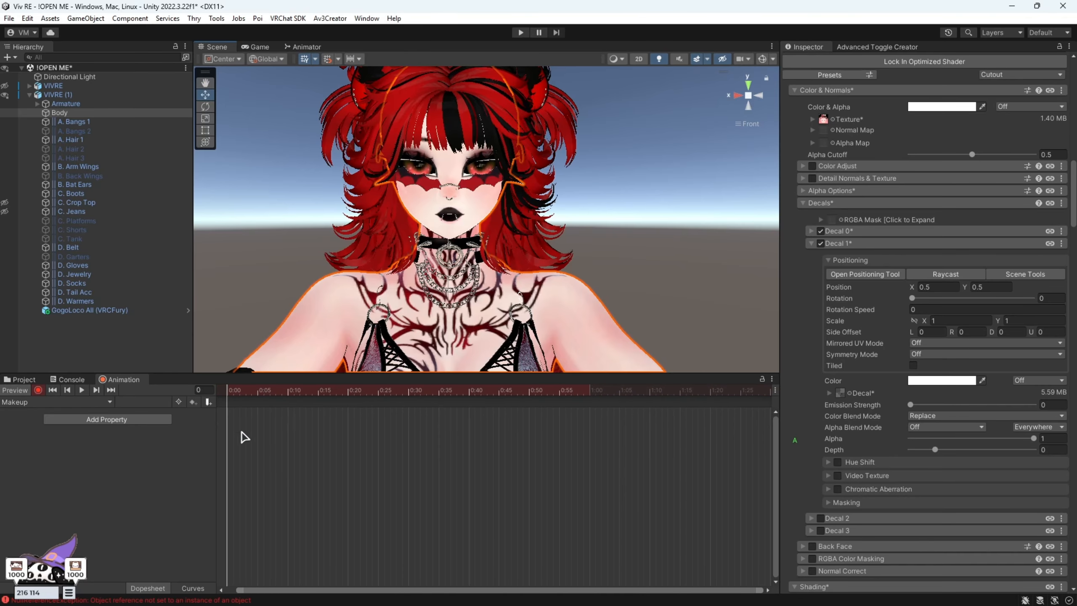
# - Key the Decal 1 Alpha at 0 on frame 1 of the Makeup clip and stop recording
pyautogui.click(233, 391)
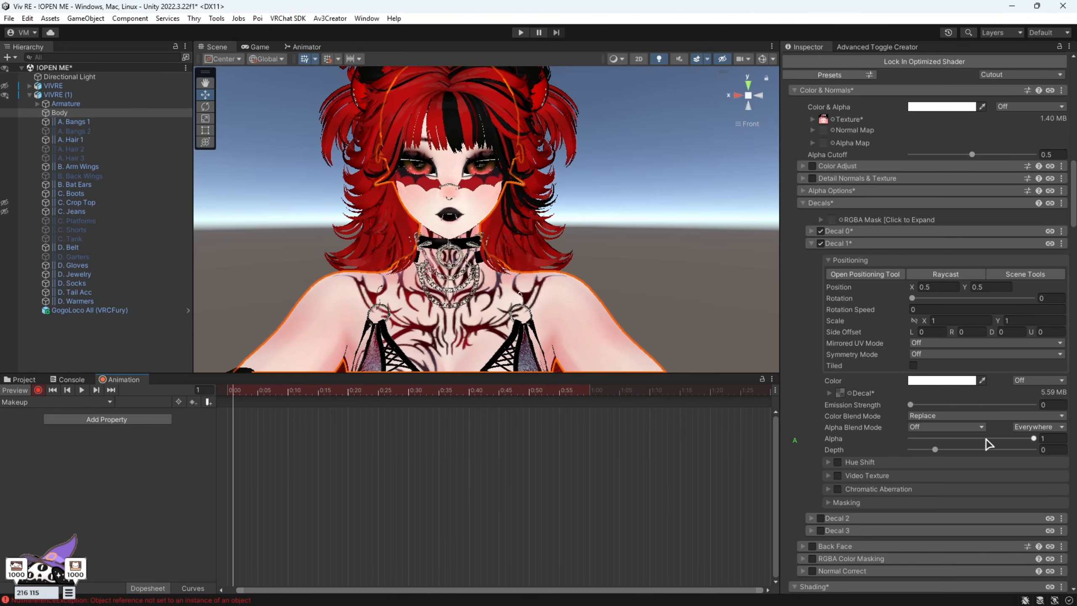
pyautogui.moveTo(987, 440); pyautogui.dragTo(801, 449)
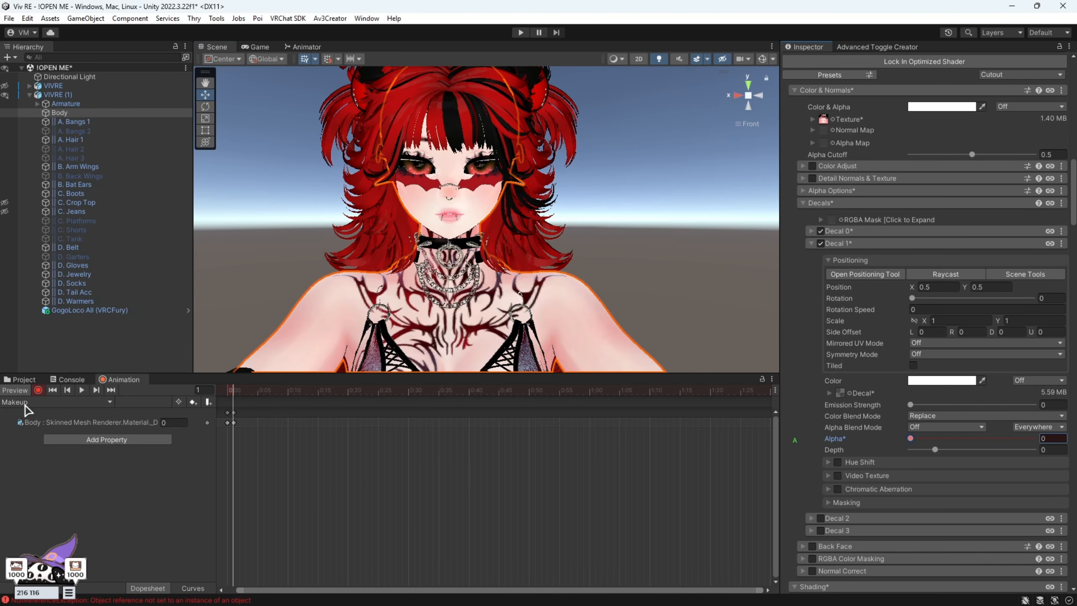
pyautogui.click(38, 390)
# - Examine the avatar's chest tattoos and face, along with the decal settings of the HEAD 1 and BODY 1 materials
pyautogui.moveTo(436, 354); pyautogui.dragTo(440, 269, button='middle')
pyautogui.keyDown('alt'); pyautogui.moveTo(440, 269); pyautogui.dragTo(441, 284); pyautogui.keyUp('alt')
pyautogui.scroll(2, 441, 284)
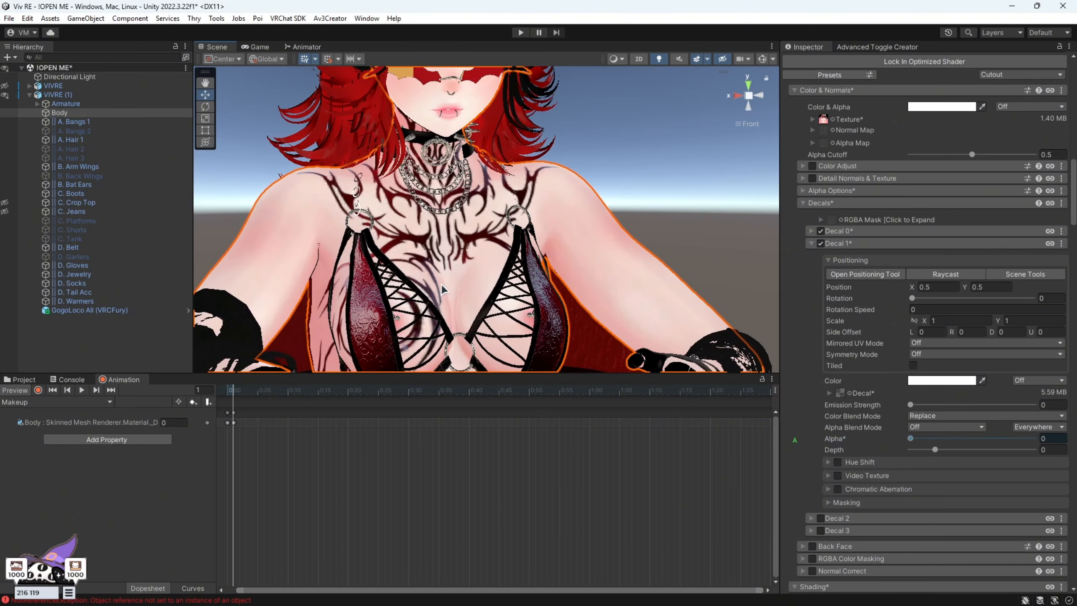
pyautogui.moveTo(442, 288); pyautogui.dragTo(488, 250, button='middle')
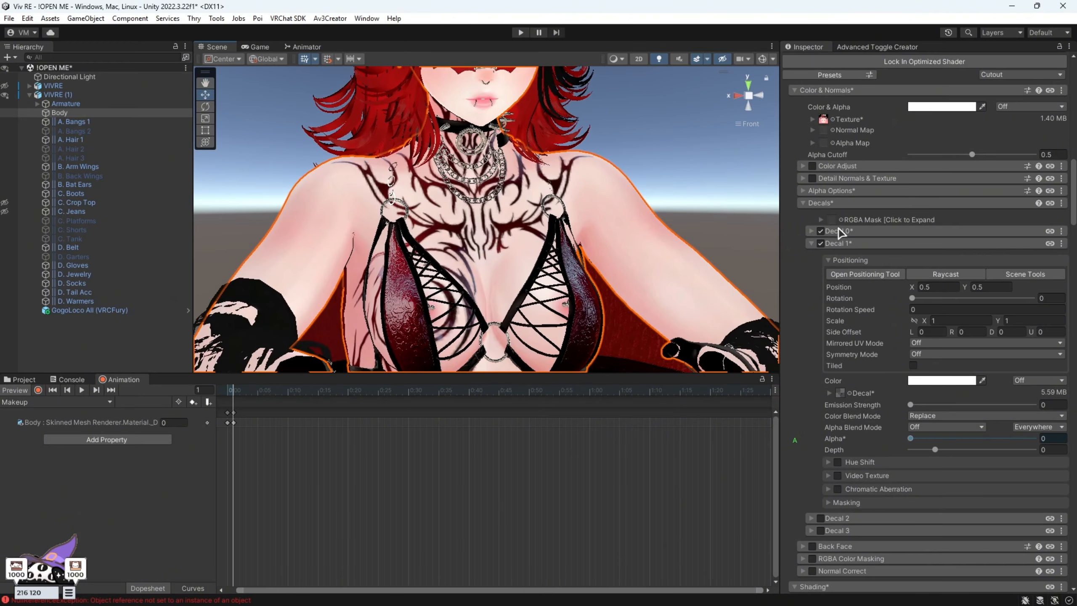
pyautogui.scroll(-5, 923, 358)
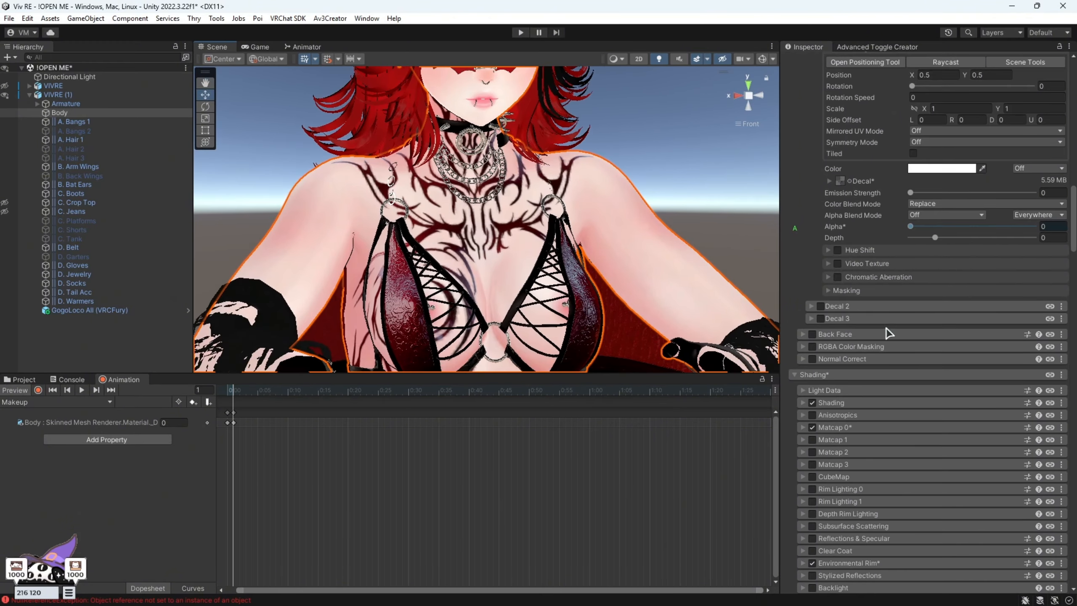
pyautogui.scroll(7, 870, 134)
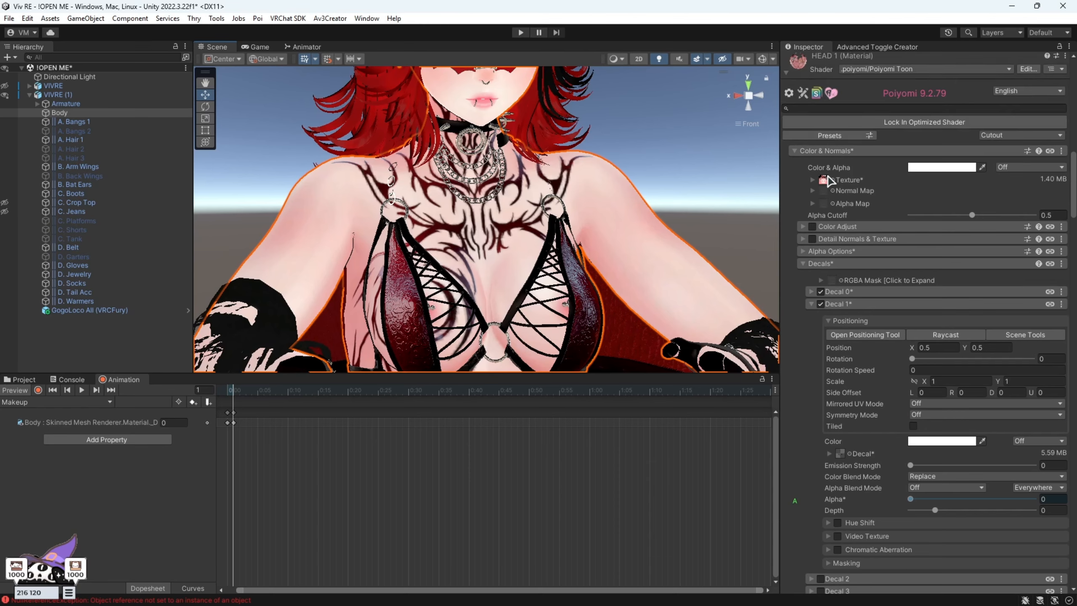
pyautogui.click(786, 103)
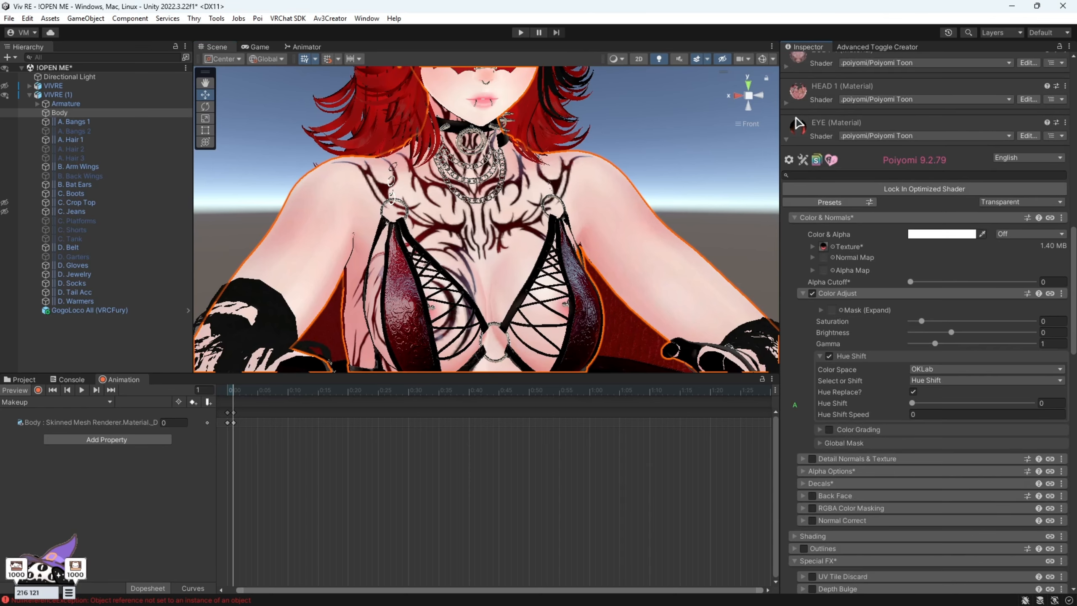
pyautogui.scroll(1, 796, 123)
pyautogui.click(787, 127)
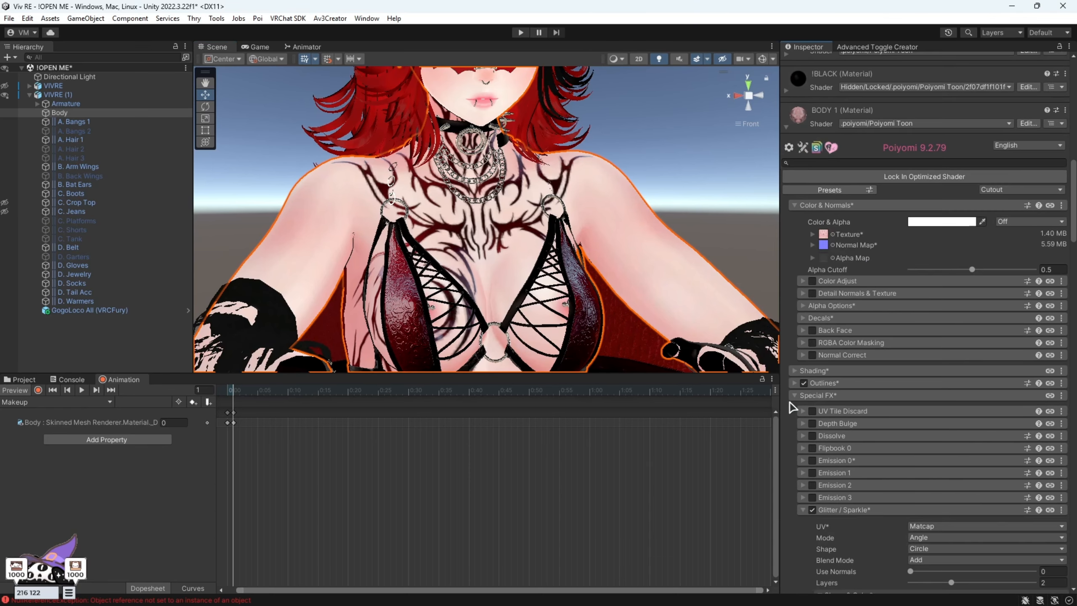
pyautogui.click(808, 318)
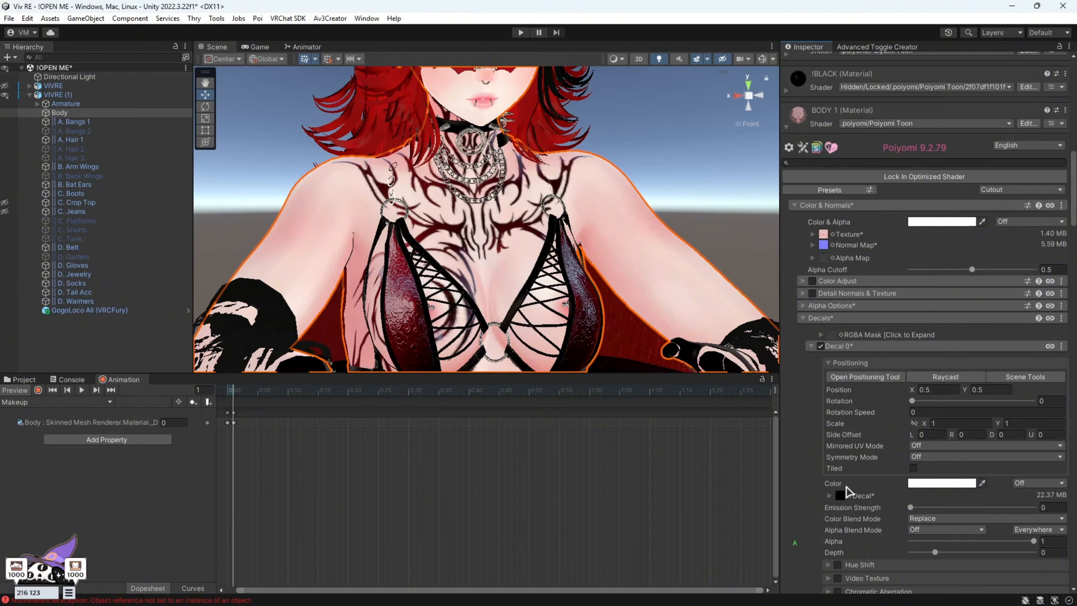
pyautogui.scroll(-2, 843, 497)
pyautogui.click(812, 256)
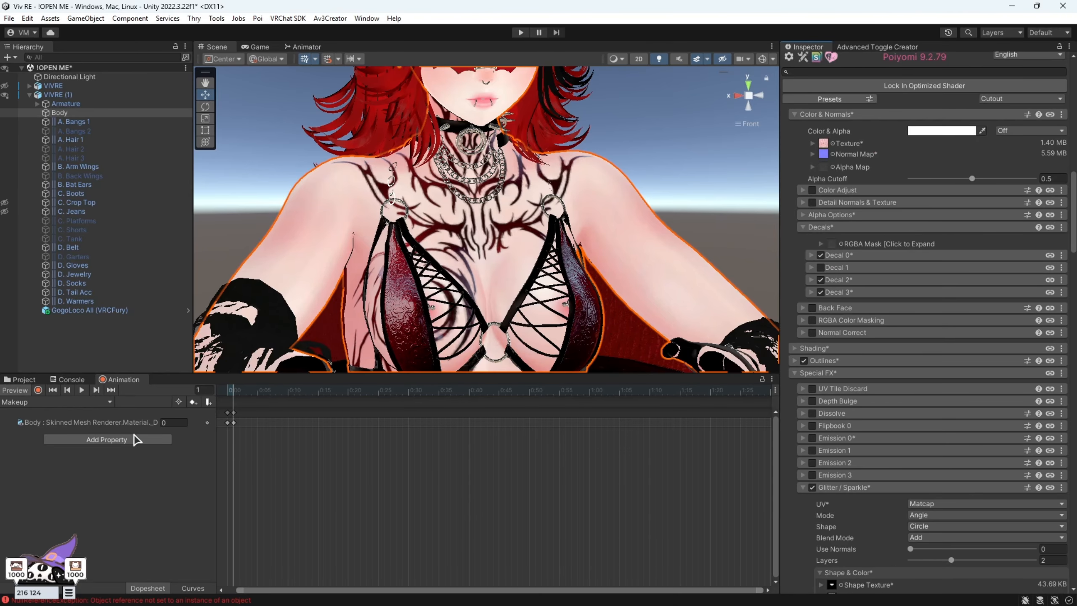
pyautogui.scroll(-2, 488, 273)
pyautogui.moveTo(598, 191); pyautogui.dragTo(584, 311, button='middle')
pyautogui.scroll(3, 575, 274)
pyautogui.moveTo(569, 271); pyautogui.dragTo(569, 250, button='middle')
pyautogui.moveTo(469, 230); pyautogui.dragTo(530, 240, button='right')
pyautogui.scroll(-3, 522, 228)
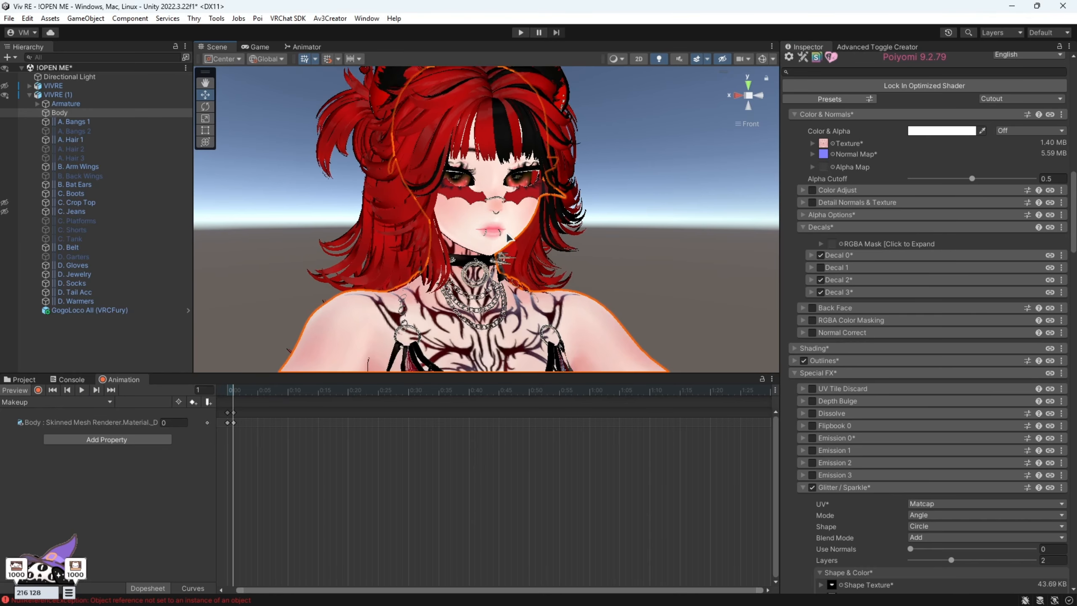
# - Add a parameter named Makeup to the VIV PARAM asset in the 3. ANIM folder
pyautogui.click(30, 380)
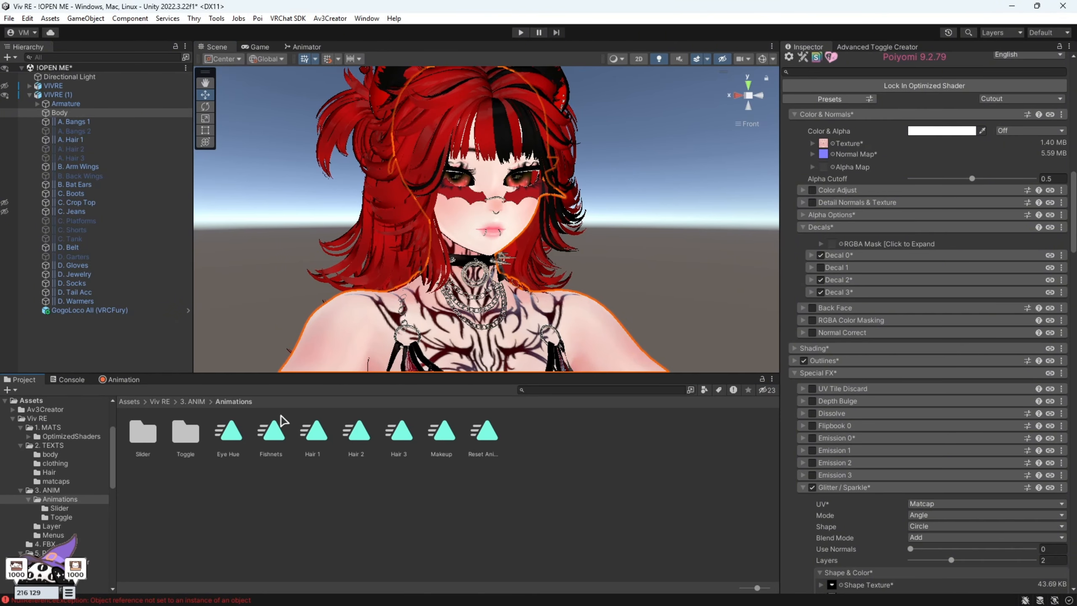
pyautogui.click(304, 47)
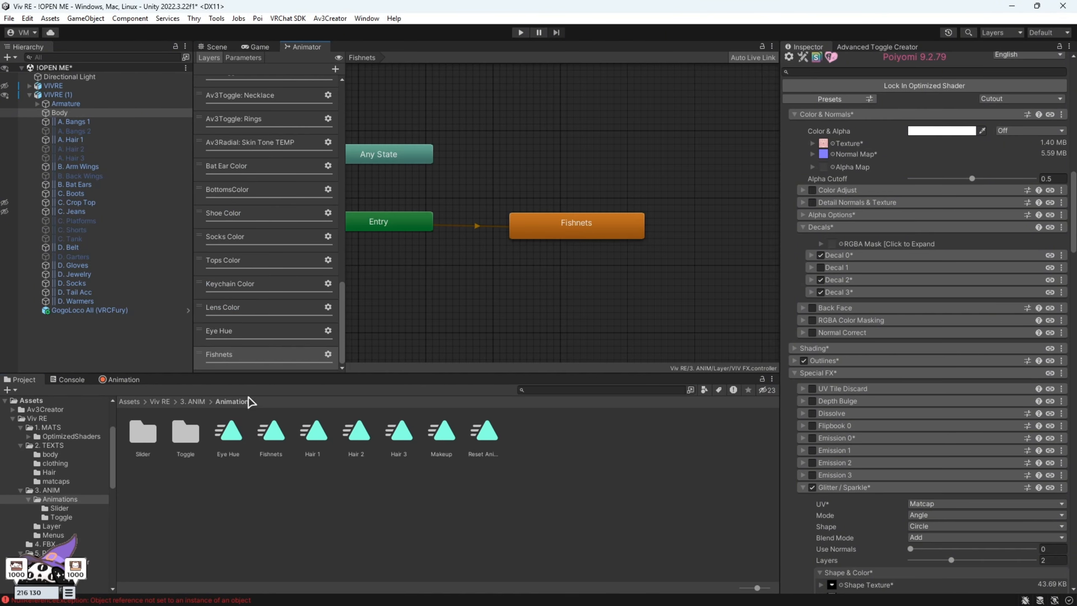
pyautogui.click(199, 402)
pyautogui.click(355, 432)
pyautogui.scroll(-15, 875, 488)
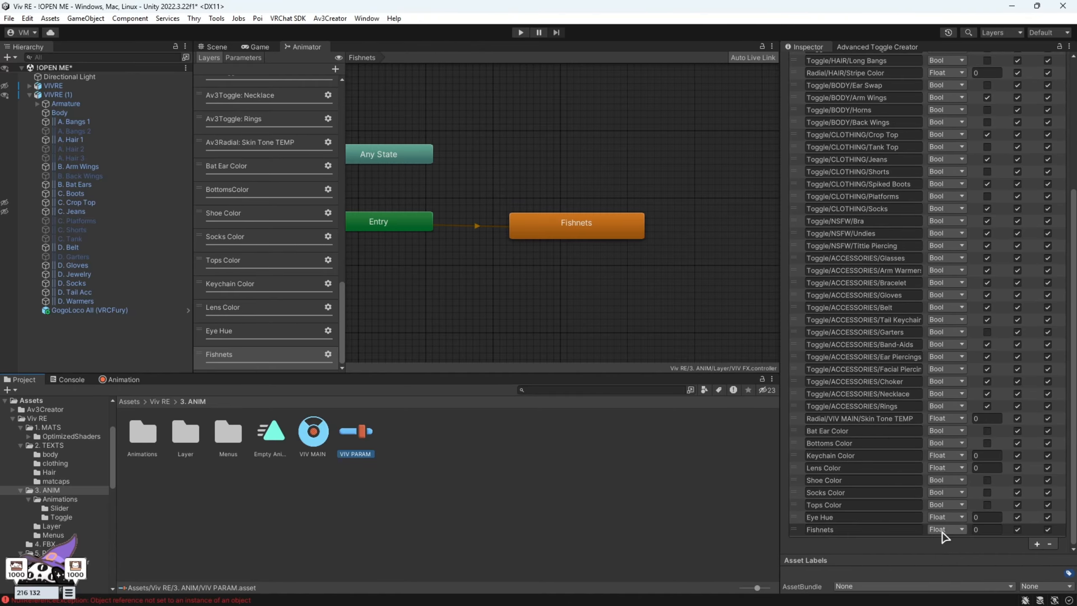
pyautogui.click(1038, 544)
pyautogui.click(916, 543)
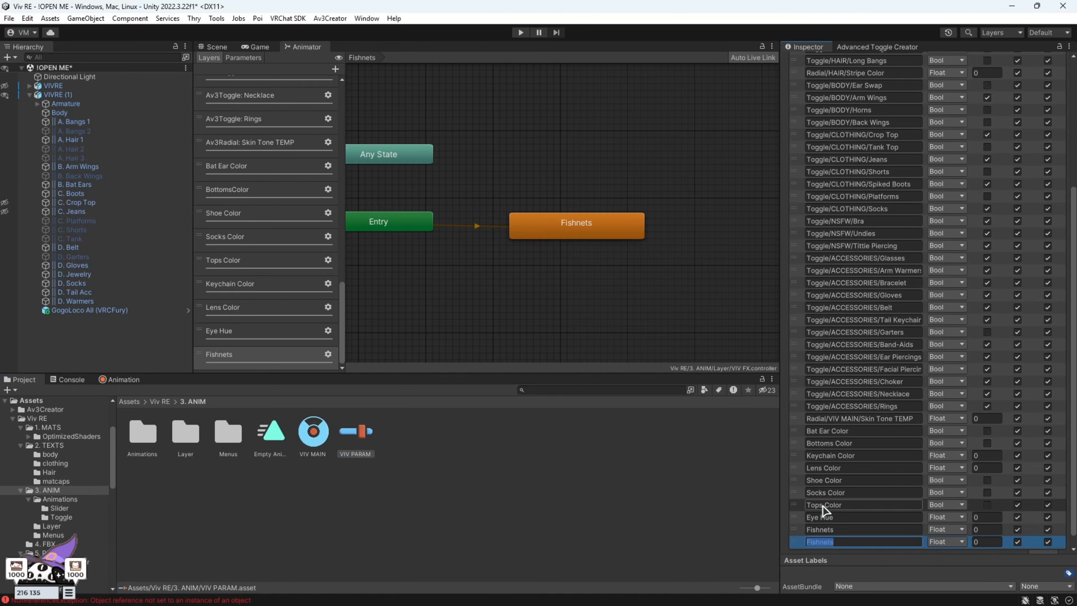
pyautogui.write('Makeuop')
pyautogui.press('BackSpace')
pyautogui.press('BackSpace')
pyautogui.write('p')
pyautogui.press('Return')
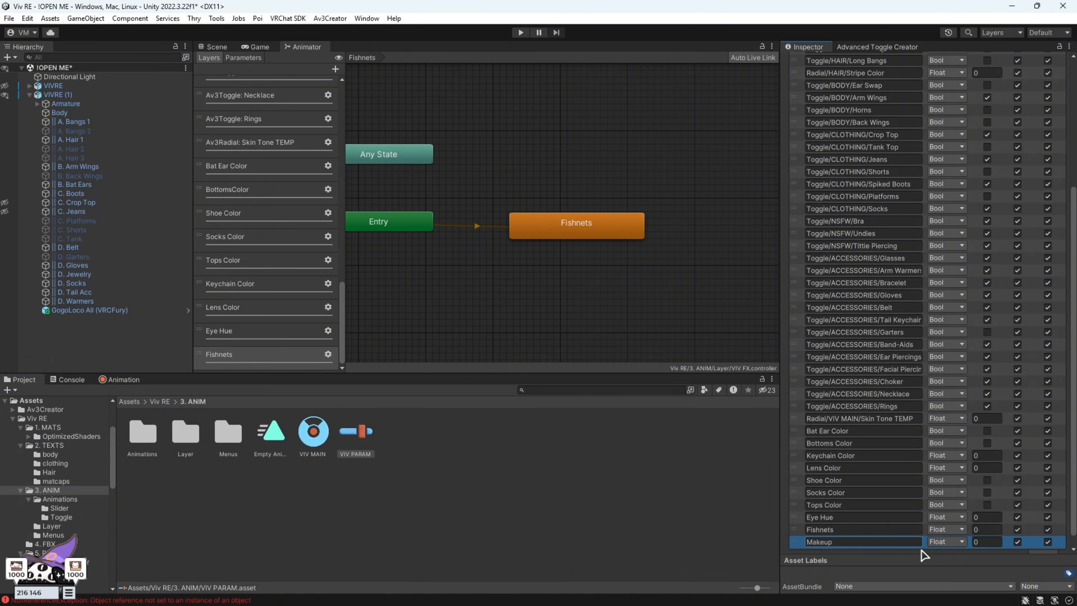
# - Change the type of the Makeup parameter in VIV PARAM to Bool
pyautogui.click(949, 542)
pyautogui.click(967, 580)
pyautogui.click(899, 545)
# - Add a Bool parameter named Makeup in the Animator and enable its default value both there and in VIV PARAM
pyautogui.click(243, 58)
pyautogui.click(333, 69)
pyautogui.click(360, 95)
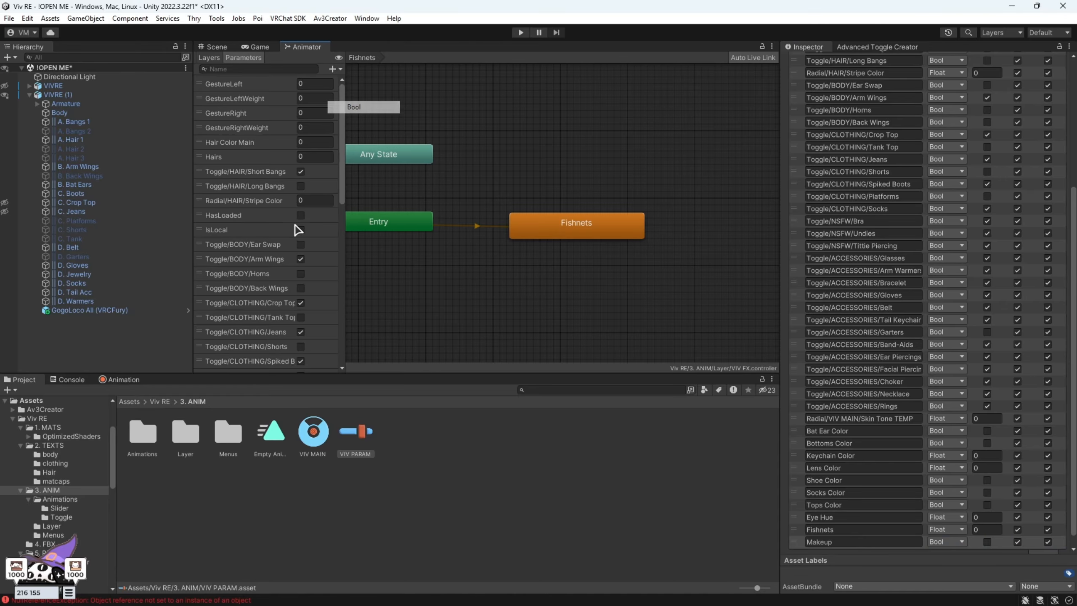
pyautogui.click(292, 314)
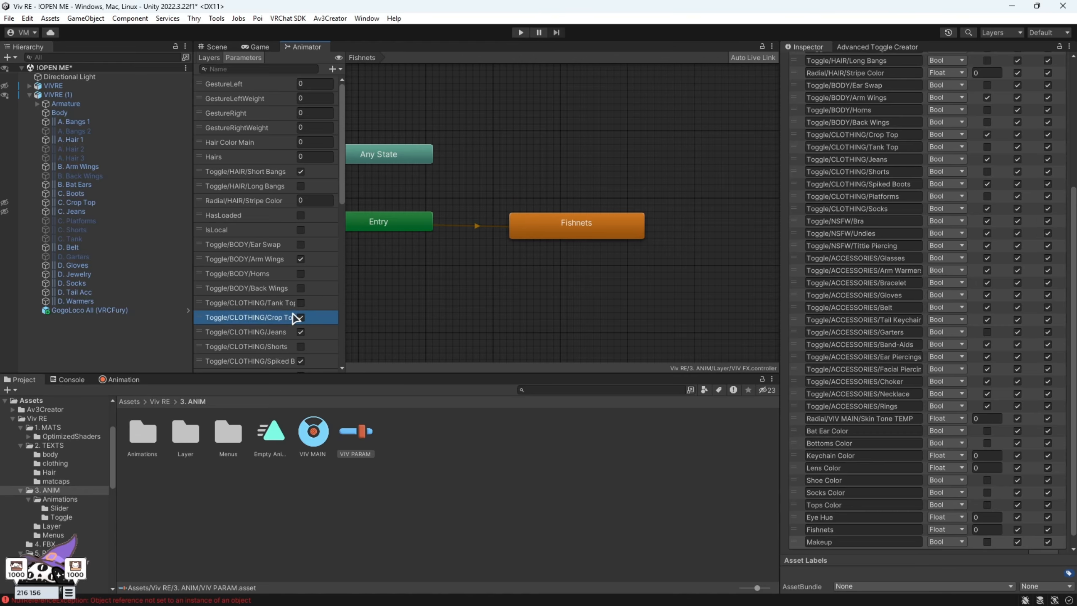
pyautogui.scroll(-10, 278, 311)
pyautogui.doubleClick(232, 352)
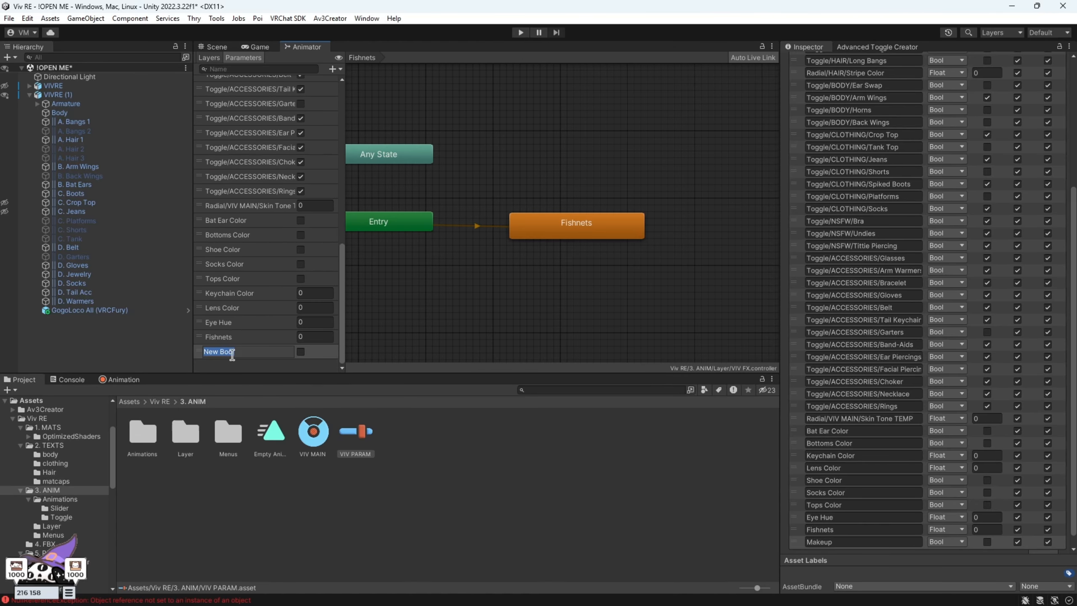
pyautogui.write('Makeup')
pyautogui.press('Return')
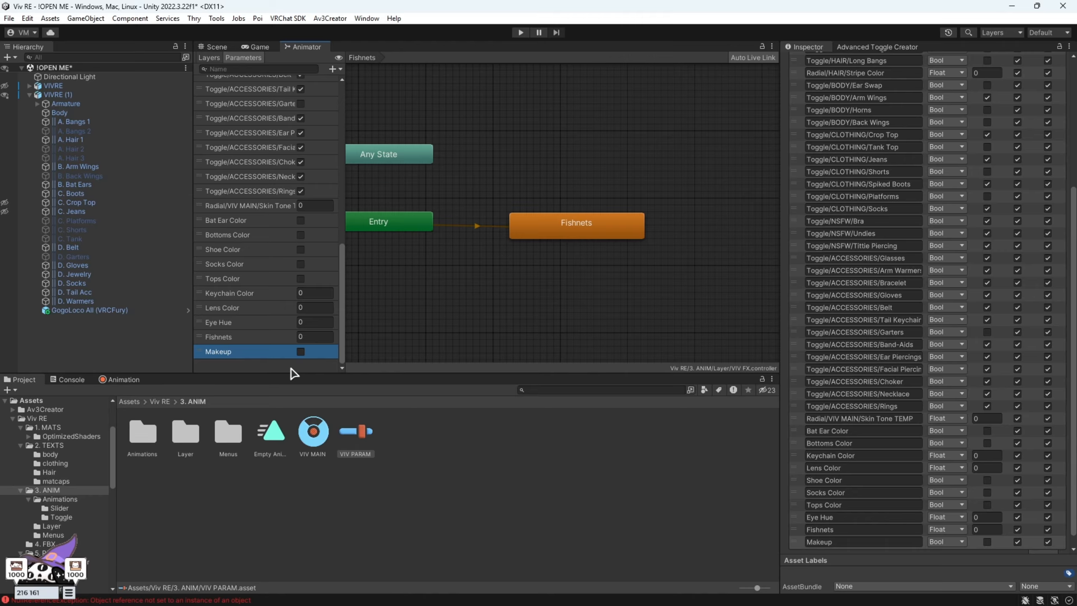
pyautogui.click(301, 352)
pyautogui.click(988, 542)
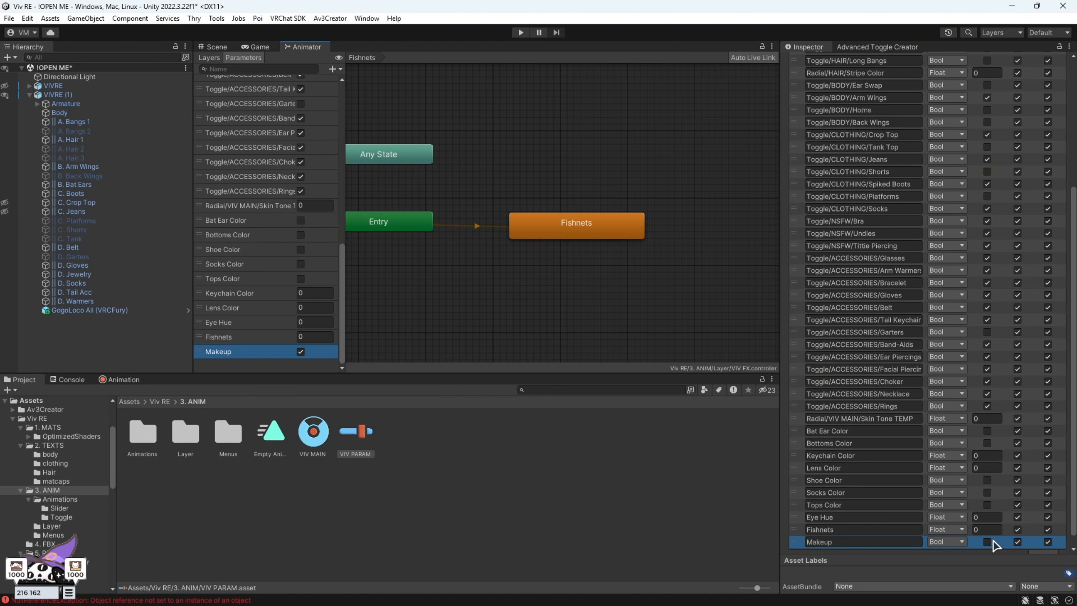
# - Add an Animator layer named Makeup and raise its weight
pyautogui.click(209, 58)
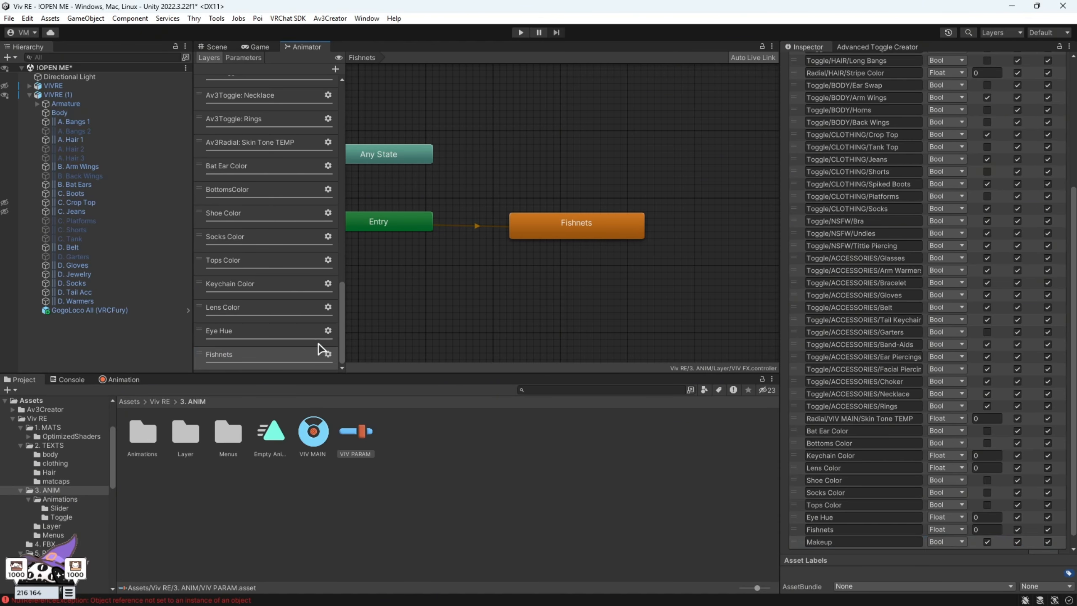
pyautogui.click(336, 69)
pyautogui.click(424, 467)
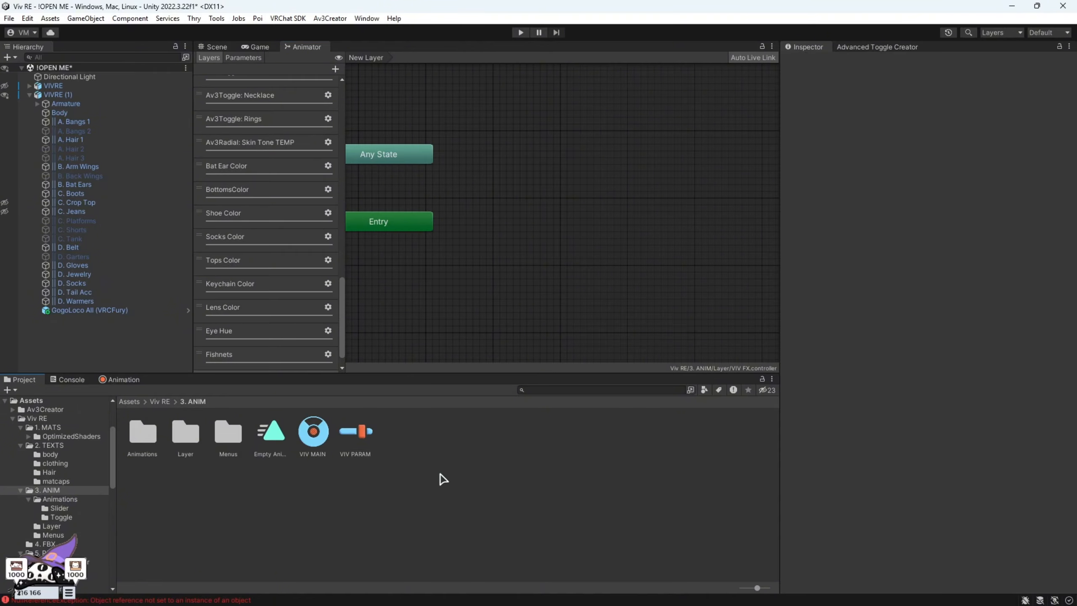
pyautogui.click(241, 355)
pyautogui.doubleClick(240, 354)
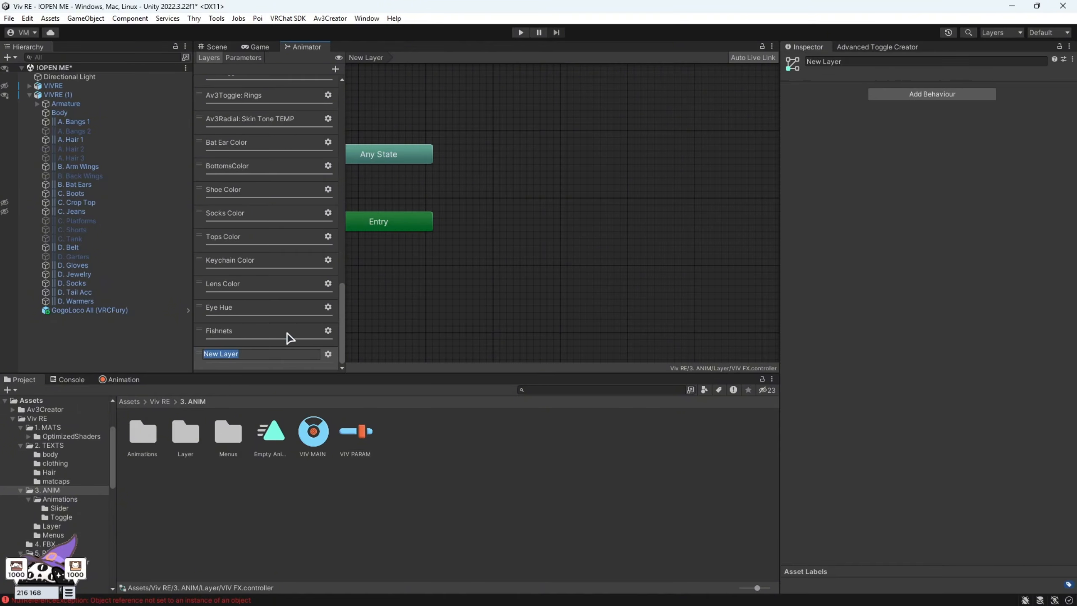
pyautogui.write('Makeup')
pyautogui.press('Return')
pyautogui.click(330, 355)
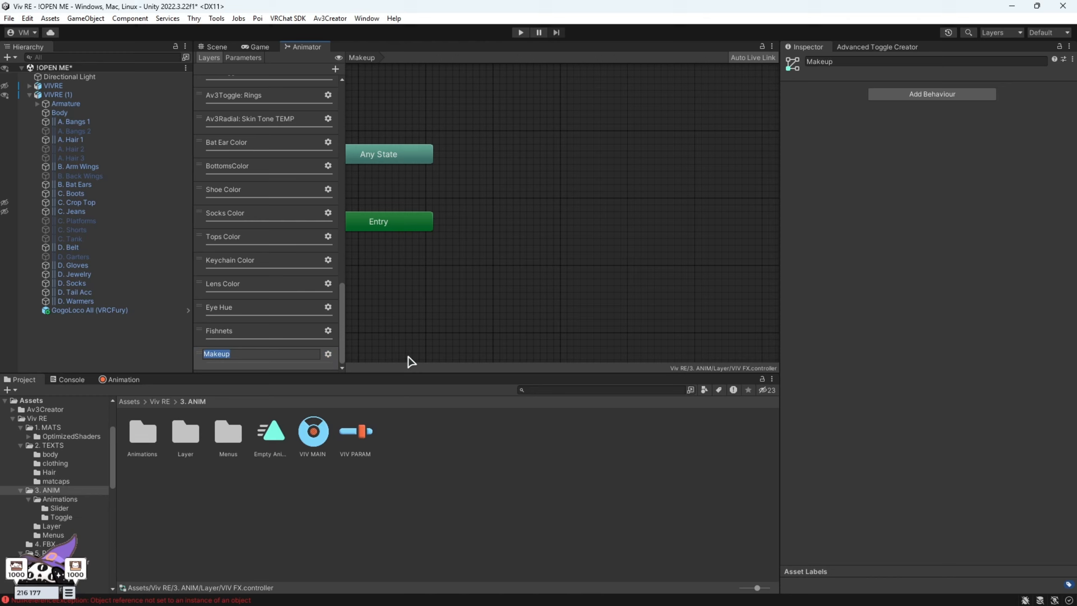
pyautogui.click(328, 355)
pyautogui.click(328, 354)
pyautogui.click(263, 489)
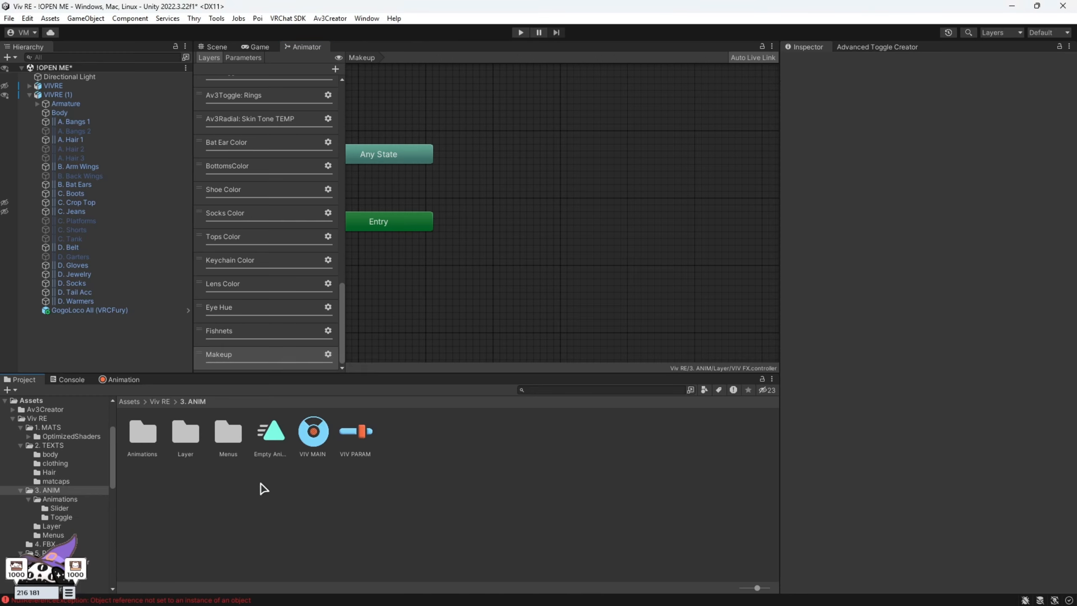
# - Turn off Loop Time on the Makeup clip in the Animations folder and place it as a state in the Makeup layer
pyautogui.doubleClick(164, 433)
pyautogui.click(446, 440)
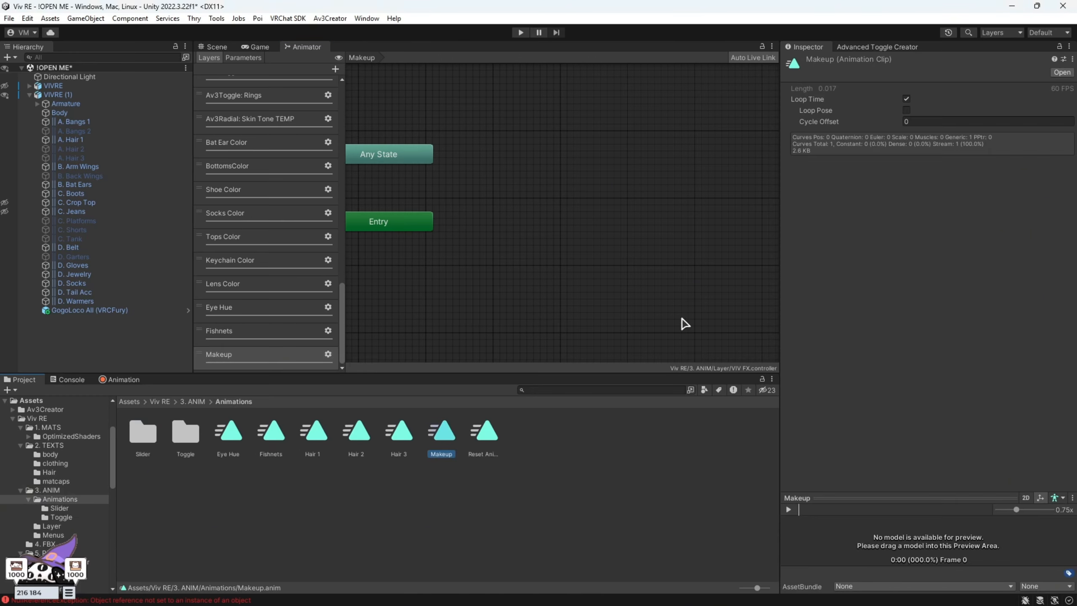
pyautogui.moveTo(443, 441); pyautogui.dragTo(526, 243)
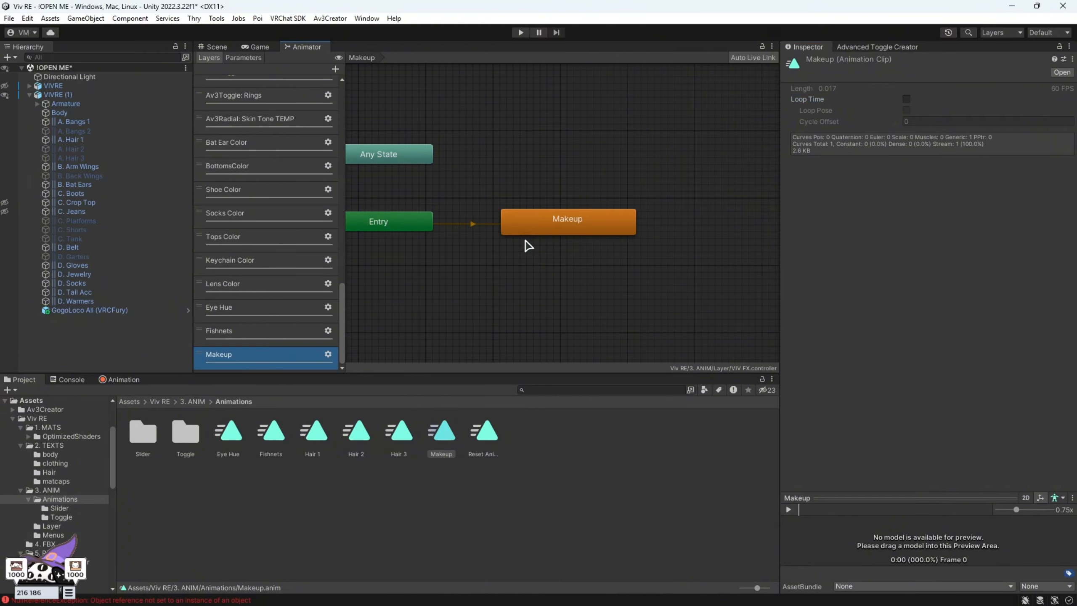
# - Add the Makeup clip as a second state below the default Makeup state and set the default state's speed to -1
pyautogui.click(582, 221)
pyautogui.moveTo(593, 217); pyautogui.dragTo(582, 168)
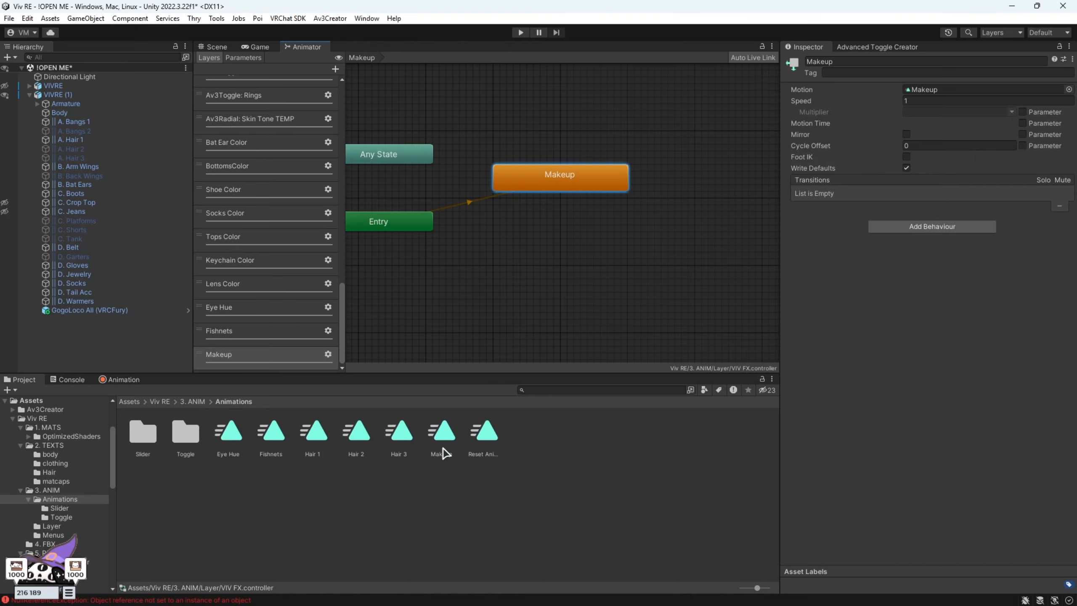
pyautogui.moveTo(443, 449); pyautogui.dragTo(536, 252)
pyautogui.moveTo(567, 215); pyautogui.dragTo(532, 245)
pyautogui.click(542, 188)
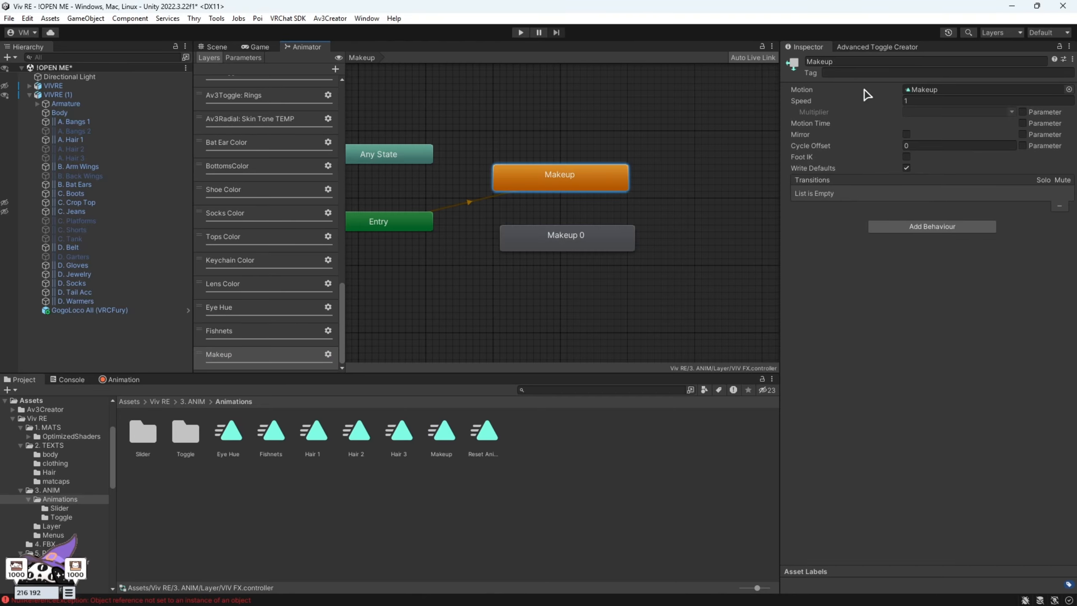
pyautogui.click(913, 101)
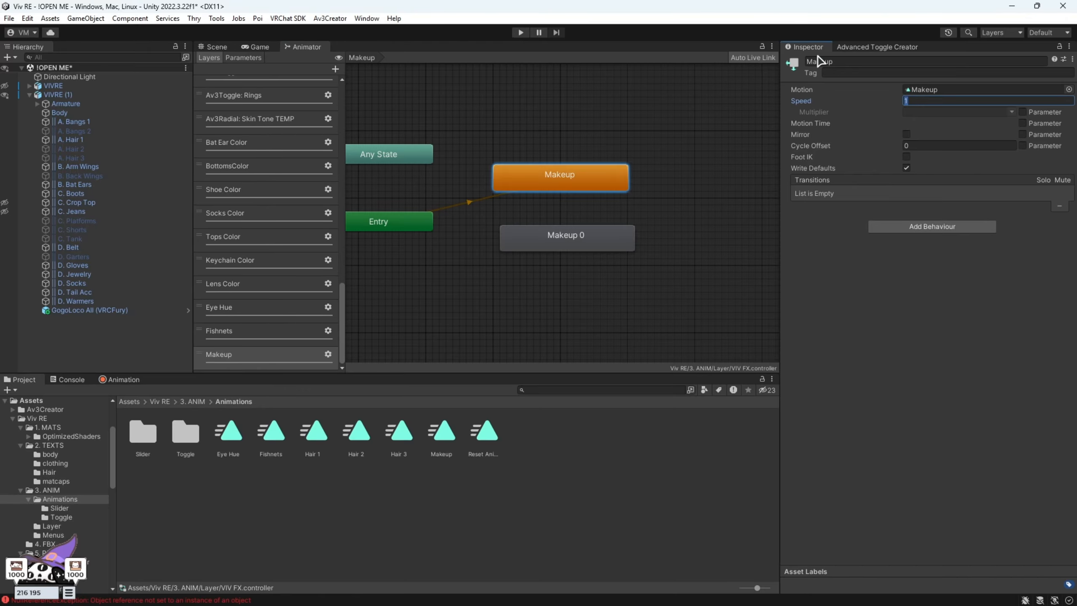
pyautogui.write('-1')
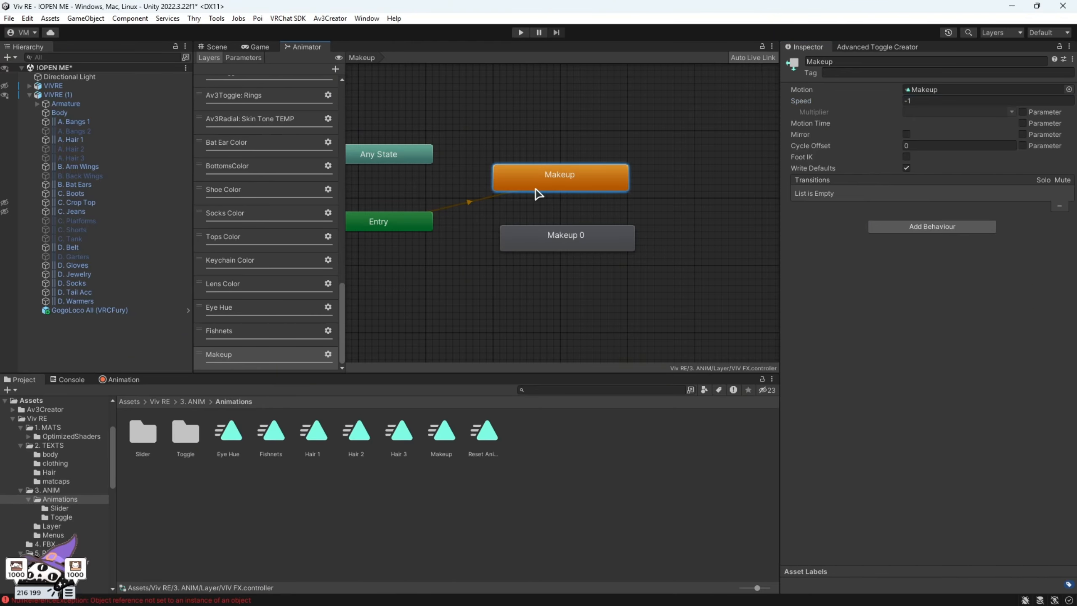
# - Record the Body material value in VIVRE (1)'s Makeup clip as 1 at frame 1 and 0 at frame 0, and stop recording
pyautogui.rightClick(536, 191)
pyautogui.click(721, 571)
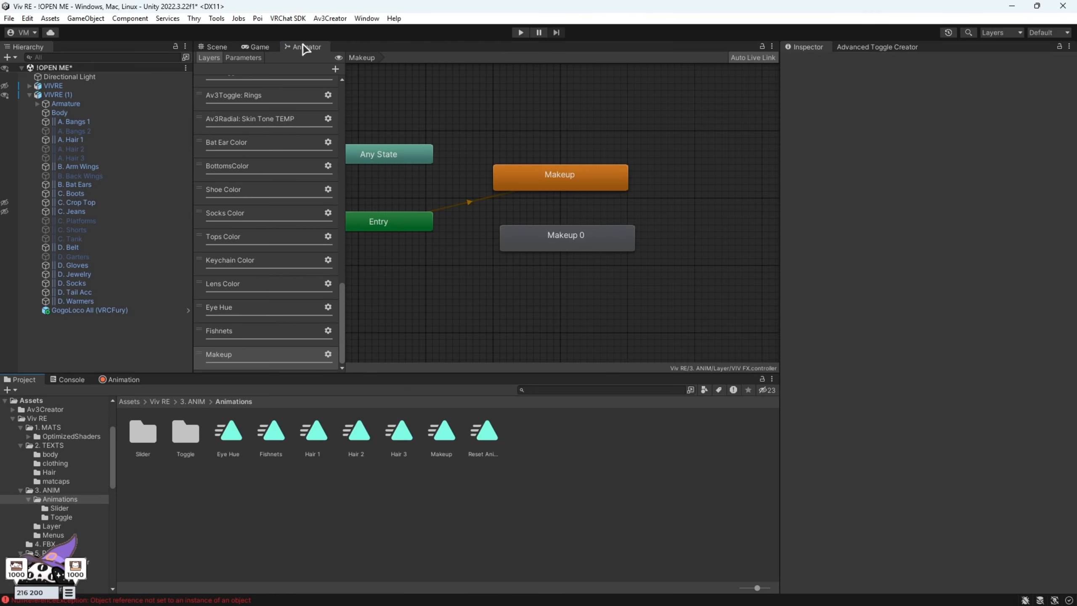
pyautogui.click(213, 48)
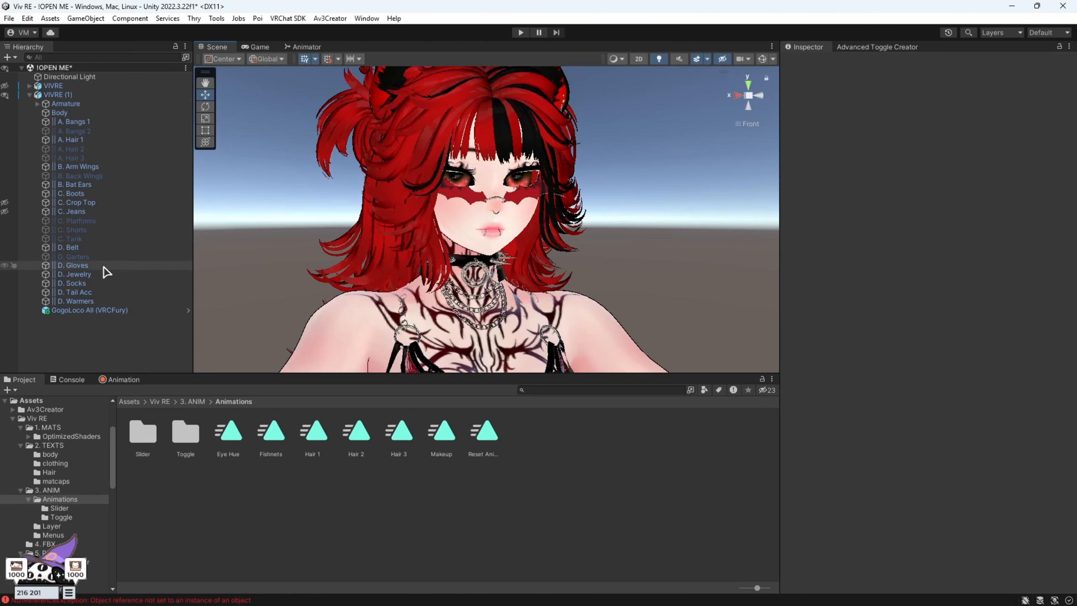
pyautogui.click(55, 96)
pyautogui.click(141, 379)
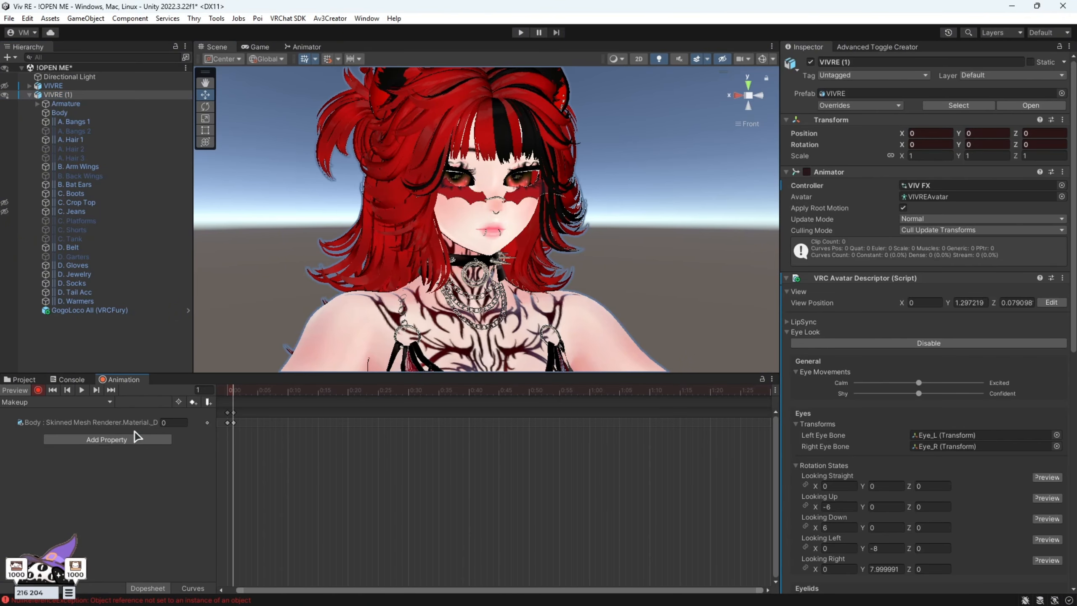
pyautogui.click(174, 422)
pyautogui.write('1')
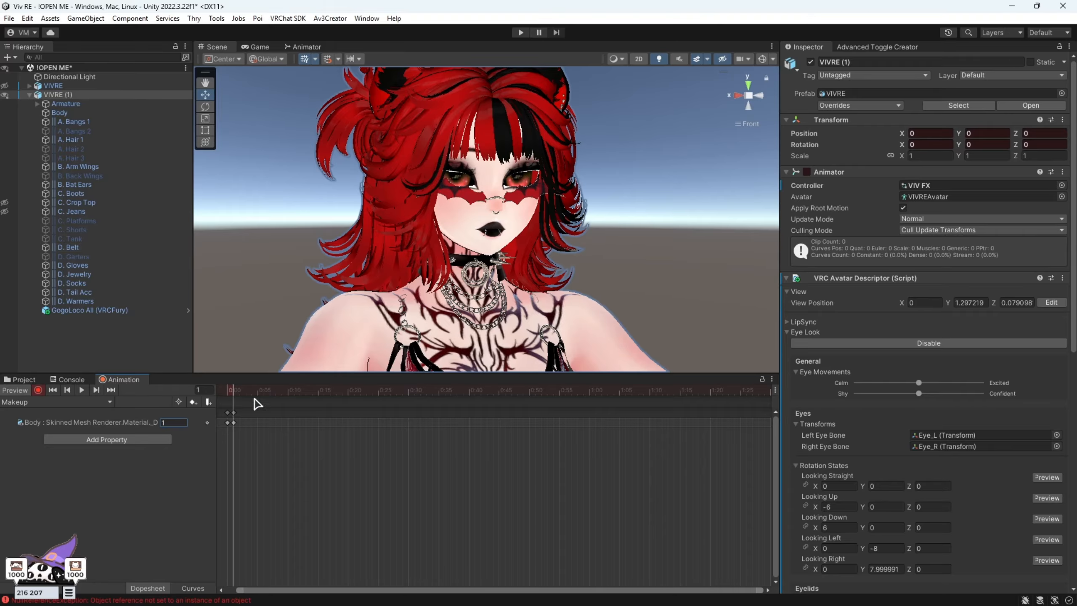
pyautogui.click(227, 401)
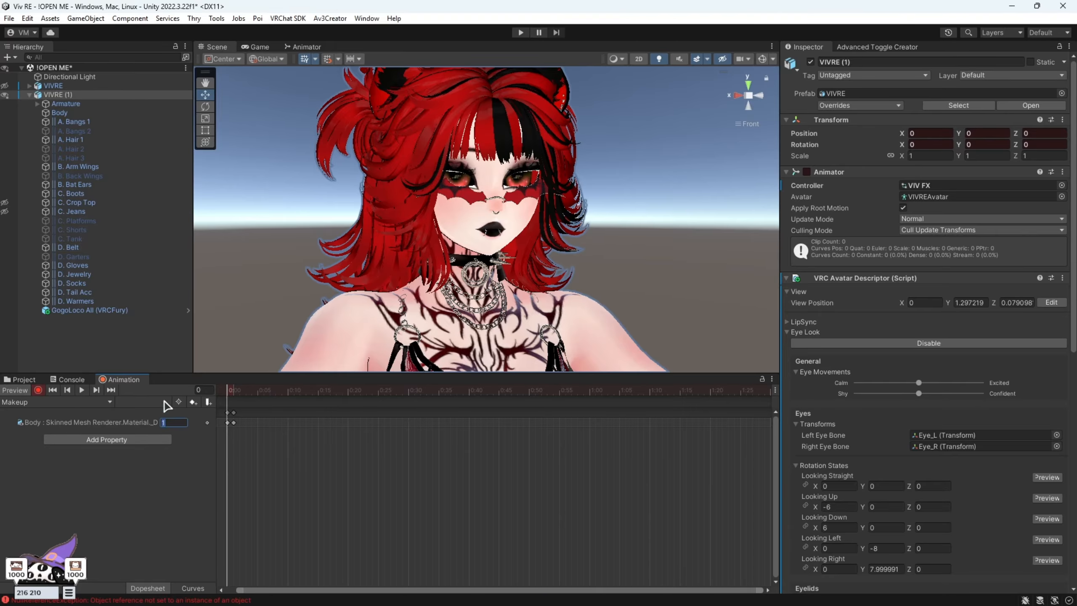
pyautogui.click(41, 392)
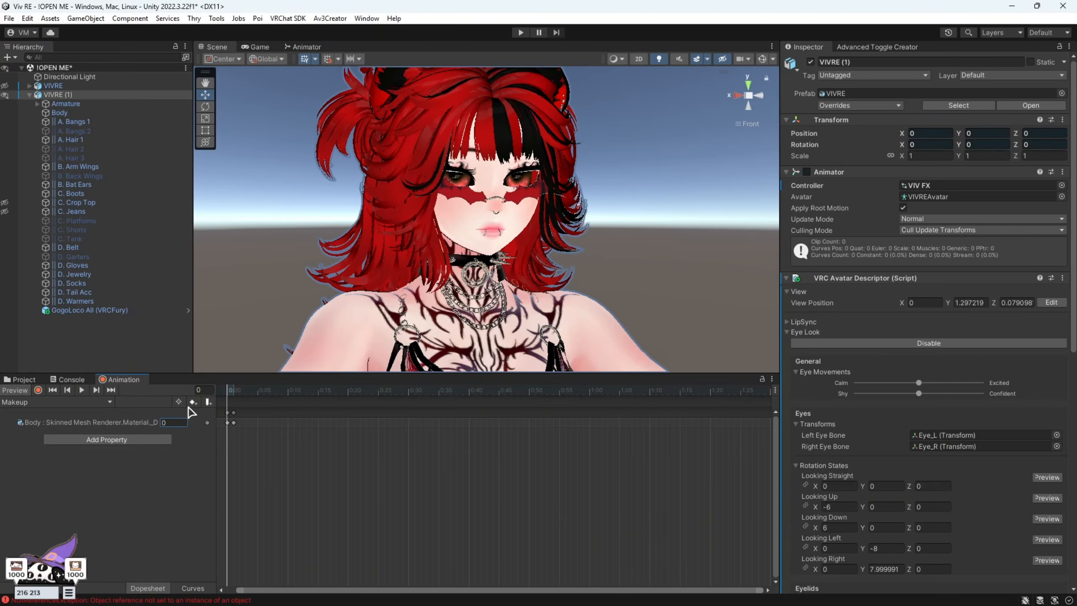
pyautogui.click(234, 393)
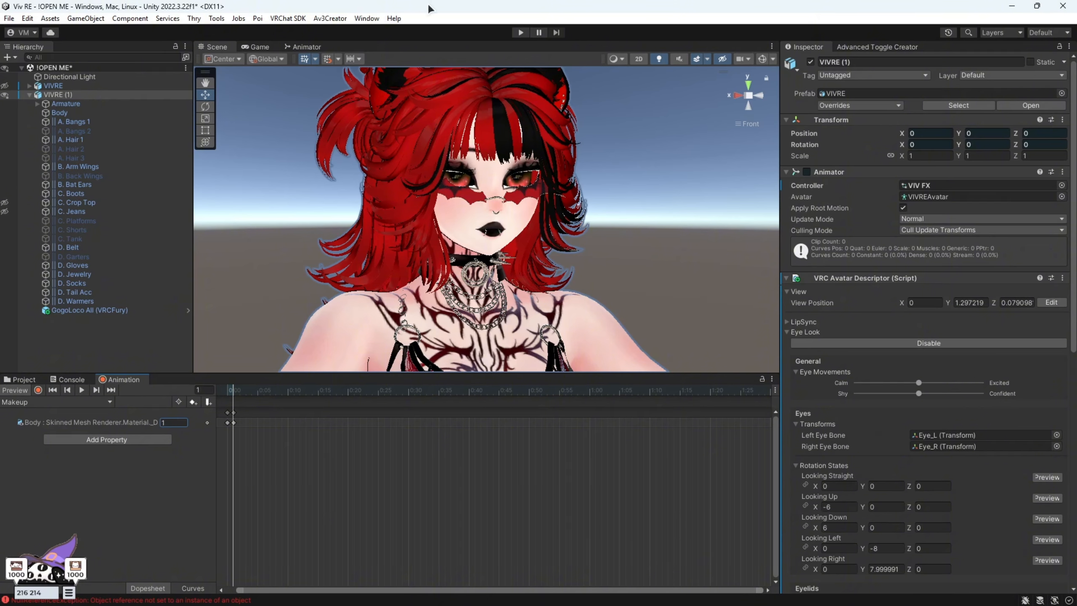
# - Connect the Makeup and Makeup 0 states with transitions in both directions in the Makeup layer
pyautogui.click(305, 49)
pyautogui.rightClick(558, 185)
pyautogui.click(571, 192)
# - Set the Makeup to Makeup 0 transition to duration 0 without fixed duration or exit time, and add a Makeup condition
pyautogui.click(561, 207)
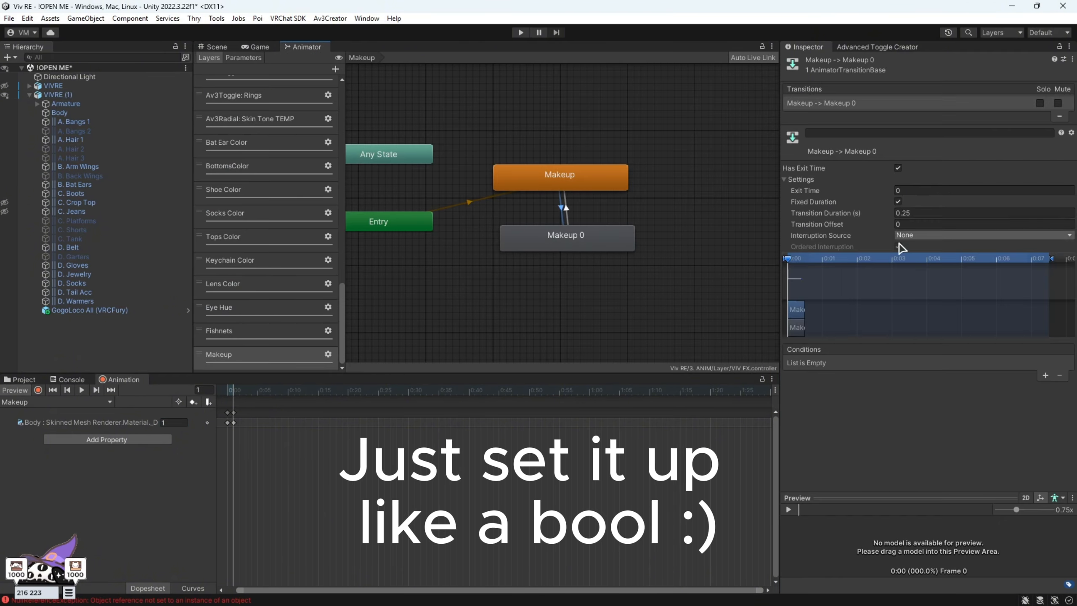
pyautogui.click(907, 213)
pyautogui.write('0')
pyautogui.click(898, 202)
pyautogui.click(899, 168)
pyautogui.click(1046, 375)
pyautogui.click(866, 363)
pyautogui.click(868, 580)
# - Copy that transition's parameters and paste both settings and conditions onto the Makeup 0 to Makeup transition
pyautogui.rightClick(817, 101)
pyautogui.click(859, 107)
pyautogui.click(568, 209)
pyautogui.rightClick(854, 101)
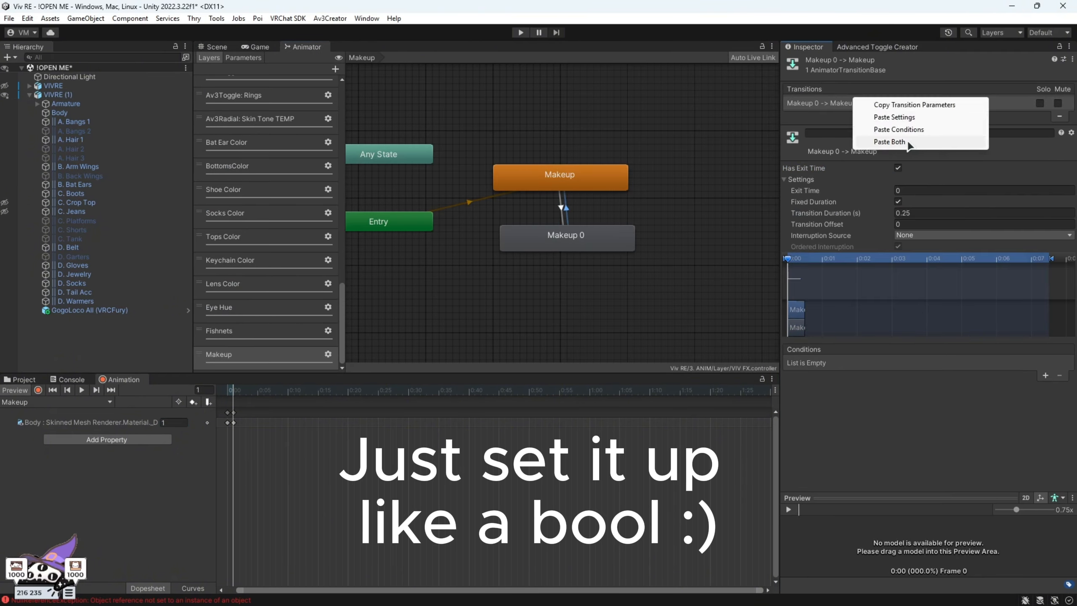
pyautogui.click(909, 143)
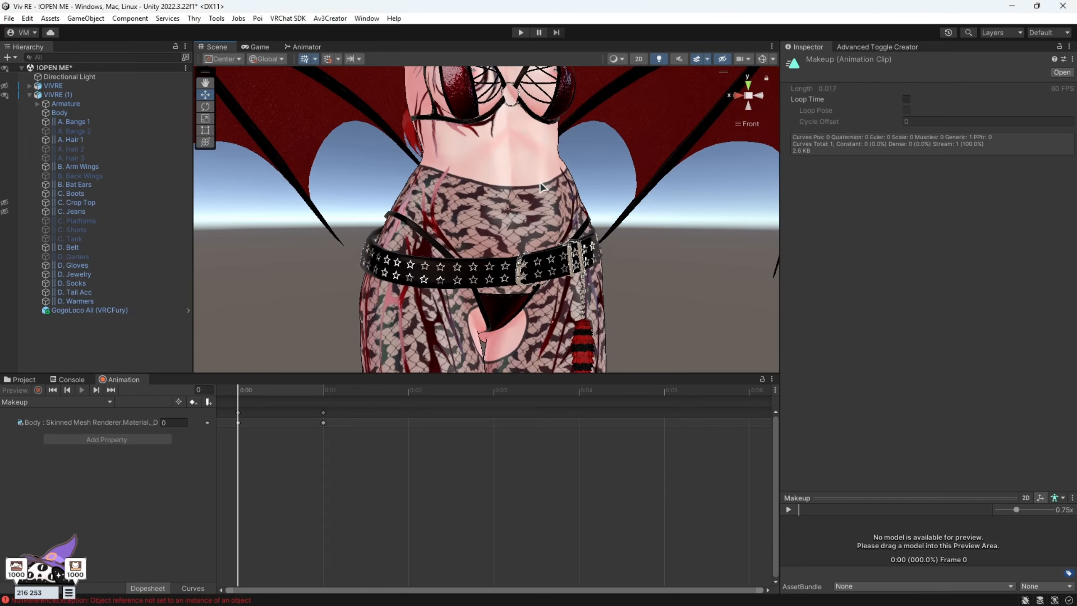
# - Examine the tattoos and fishnets on the avatar's chest, waist and hips from the front and side
pyautogui.keyDown('alt'); pyautogui.moveTo(496, 271); pyautogui.dragTo(467, 297); pyautogui.keyUp('alt')
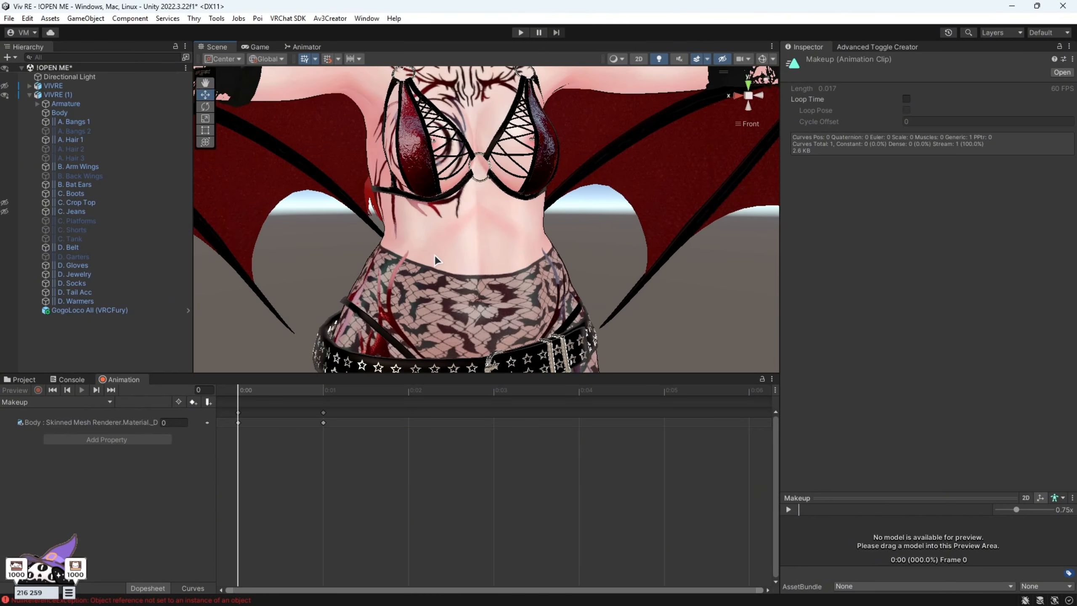
pyautogui.keyDown('alt'); pyautogui.moveTo(435, 254); pyautogui.dragTo(567, 233); pyautogui.keyUp('alt')
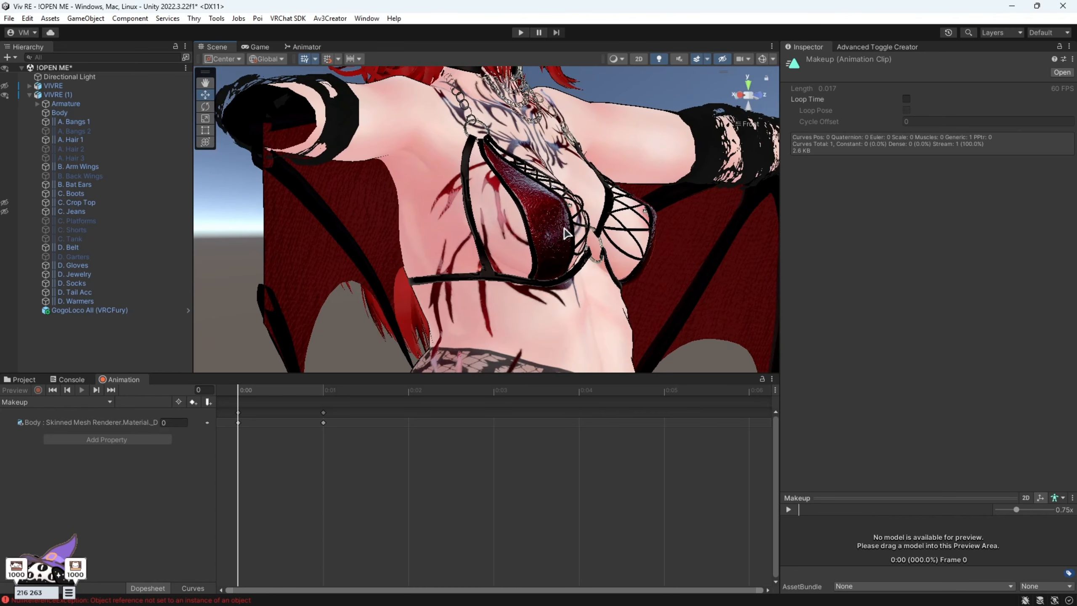
pyautogui.moveTo(567, 234); pyautogui.dragTo(563, 182, button='middle')
pyautogui.keyDown('alt'); pyautogui.moveTo(495, 287); pyautogui.dragTo(561, 261); pyautogui.keyUp('alt')
pyautogui.moveTo(552, 258); pyautogui.dragTo(528, 110, button='middle')
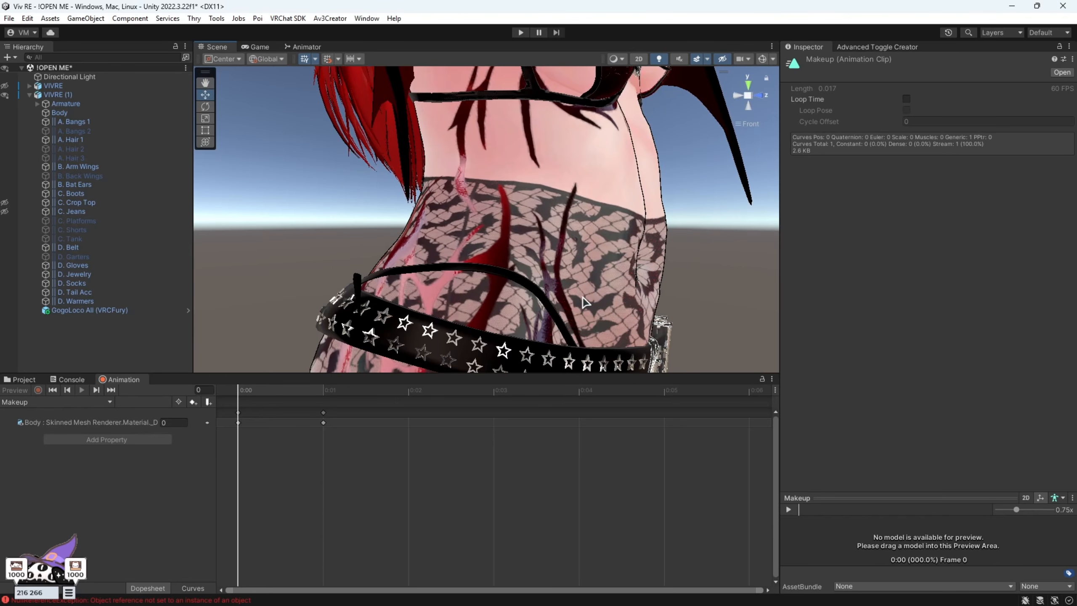
pyautogui.keyDown('alt'); pyautogui.moveTo(585, 302); pyautogui.dragTo(497, 296); pyautogui.keyUp('alt')
pyautogui.moveTo(489, 250)
pyautogui.keyDown('alt'); pyautogui.mouseDown()
pyautogui.moveTo(550, 211)
pyautogui.moveTo(484, 242)
pyautogui.mouseUp(); pyautogui.keyUp('alt')
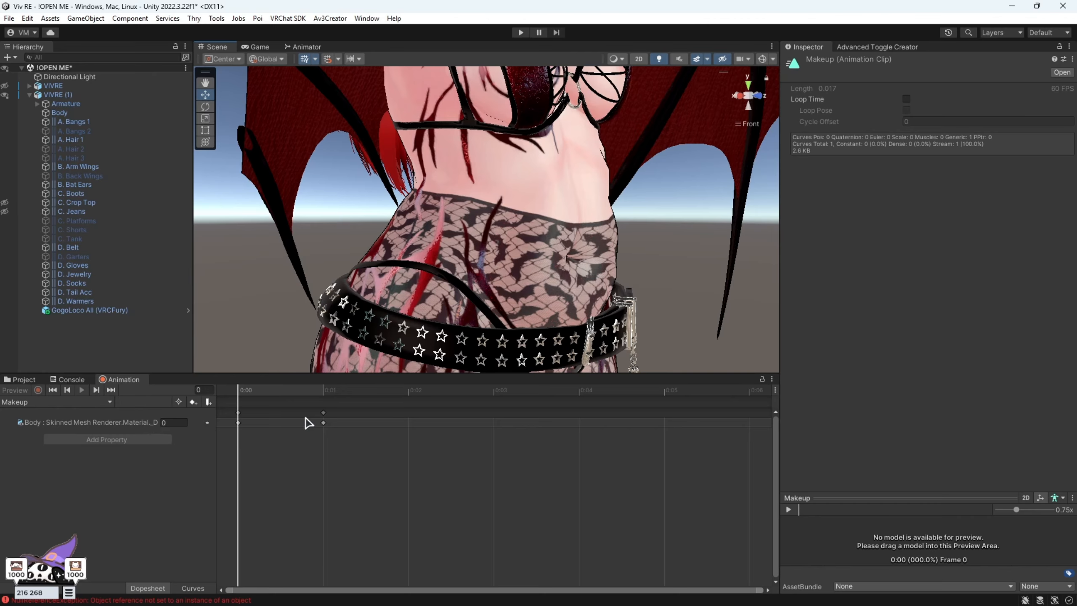
pyautogui.scroll(-5, 557, 231)
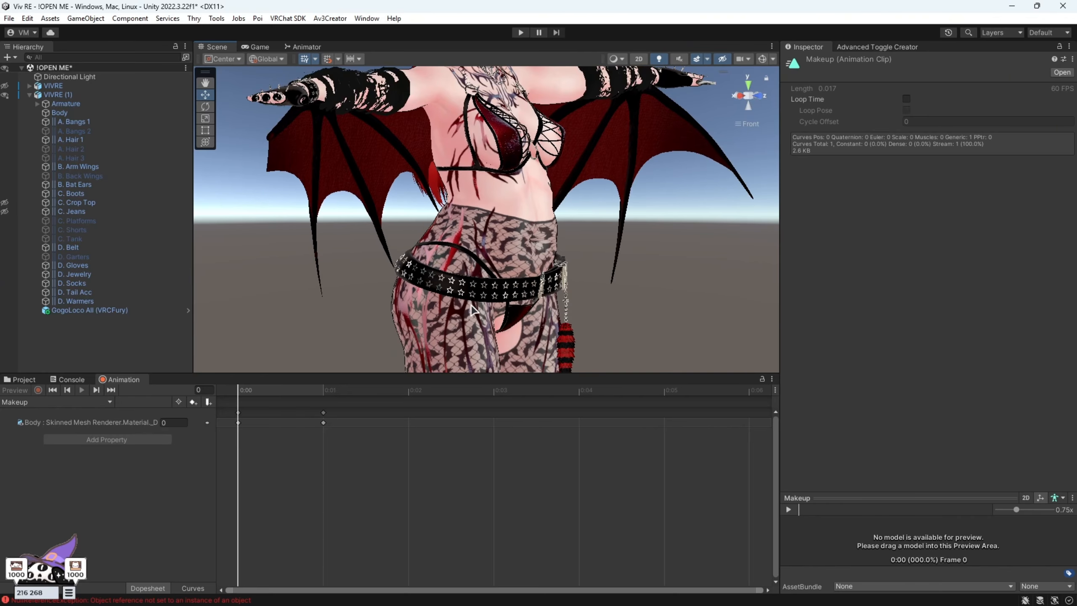
# - Create a new animation clip named Tattoo Visibility for VIVRE (1) in the Animations folder
pyautogui.click(95, 95)
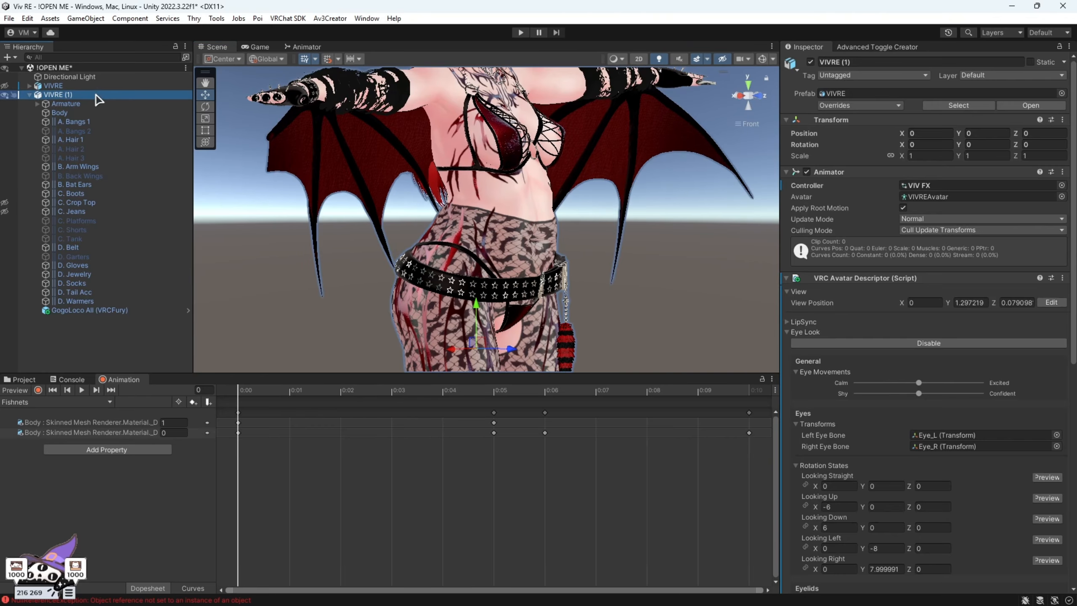
pyautogui.click(110, 401)
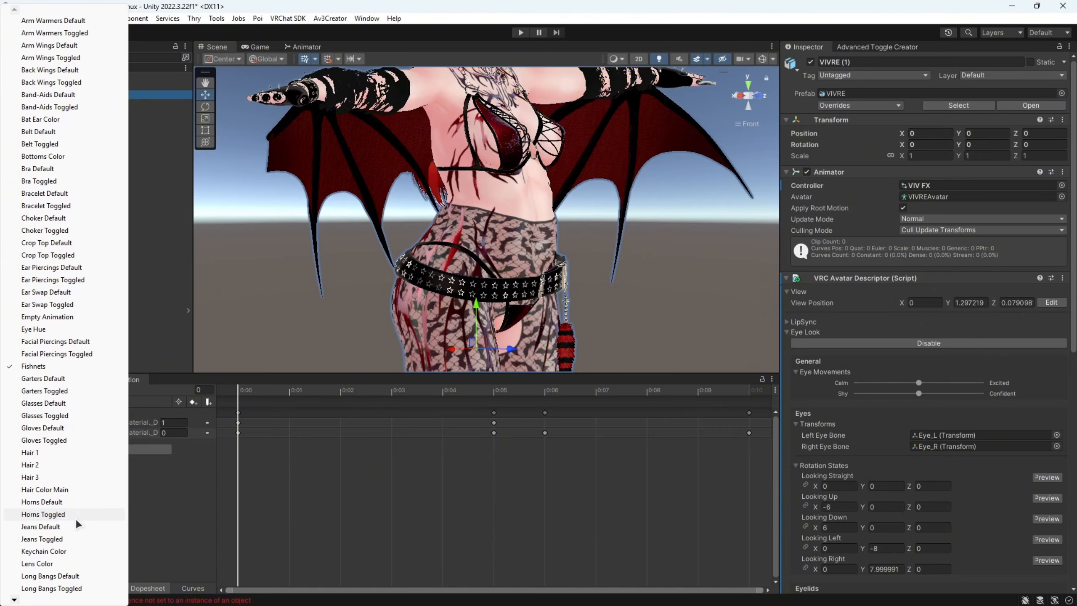
pyautogui.scroll(-10, 76, 519)
pyautogui.click(51, 589)
pyautogui.write('Tattoo Visibility')
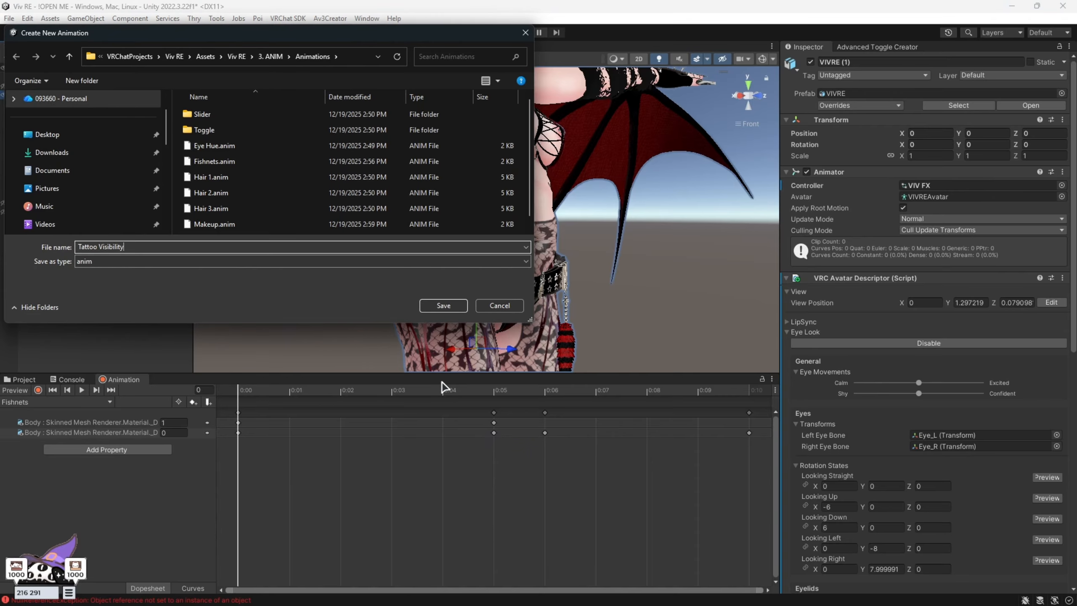
pyautogui.press('Return')
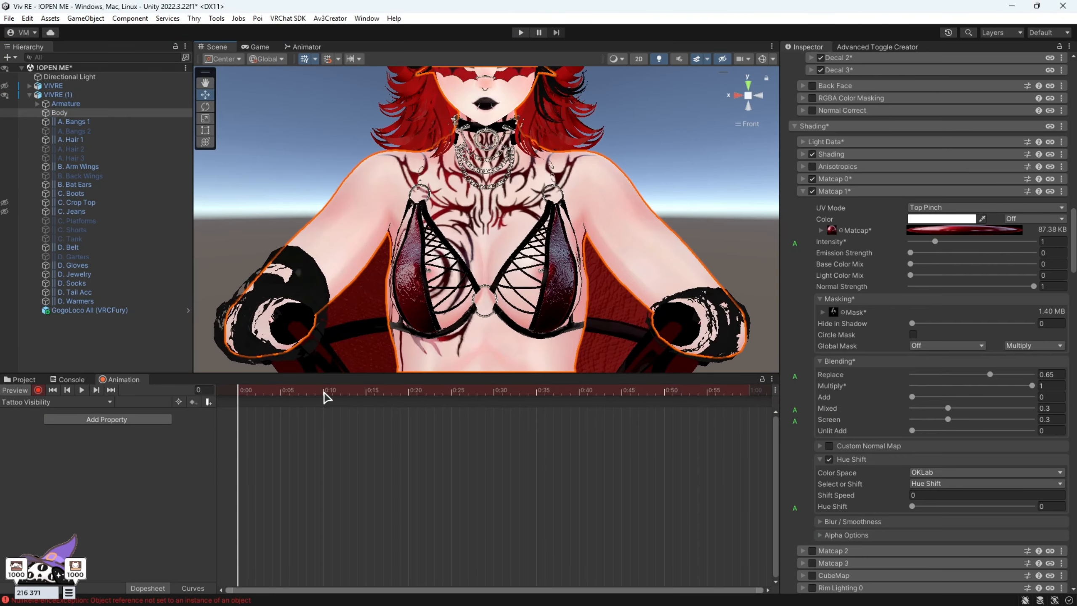
# - Mark Matcap 1's Matcap texture and Color on the Body material as animated when locked, and lock both in children
pyautogui.click(324, 393)
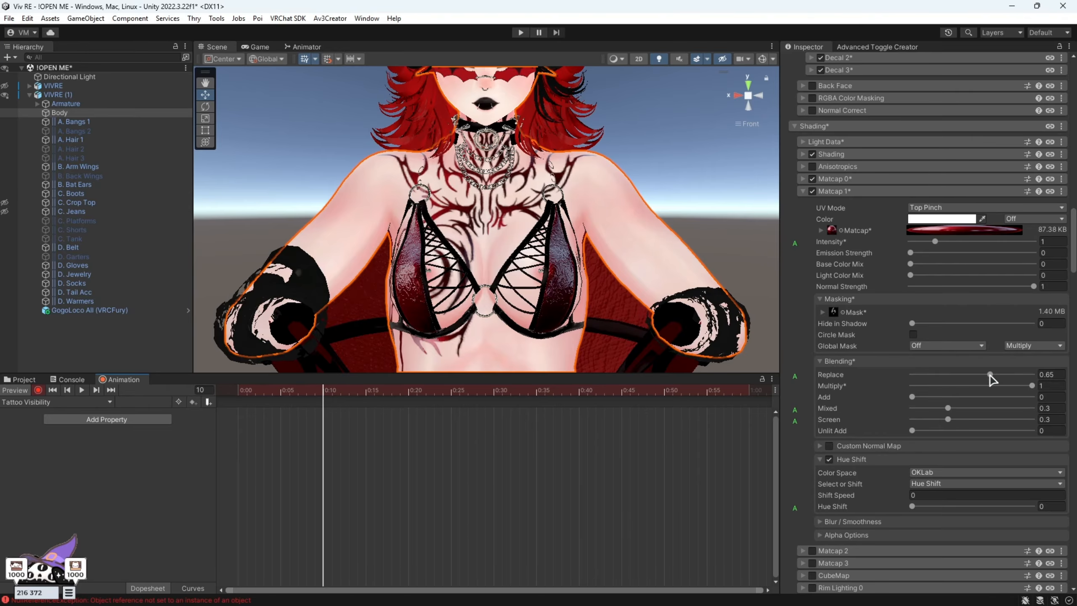
pyautogui.rightClick(847, 233)
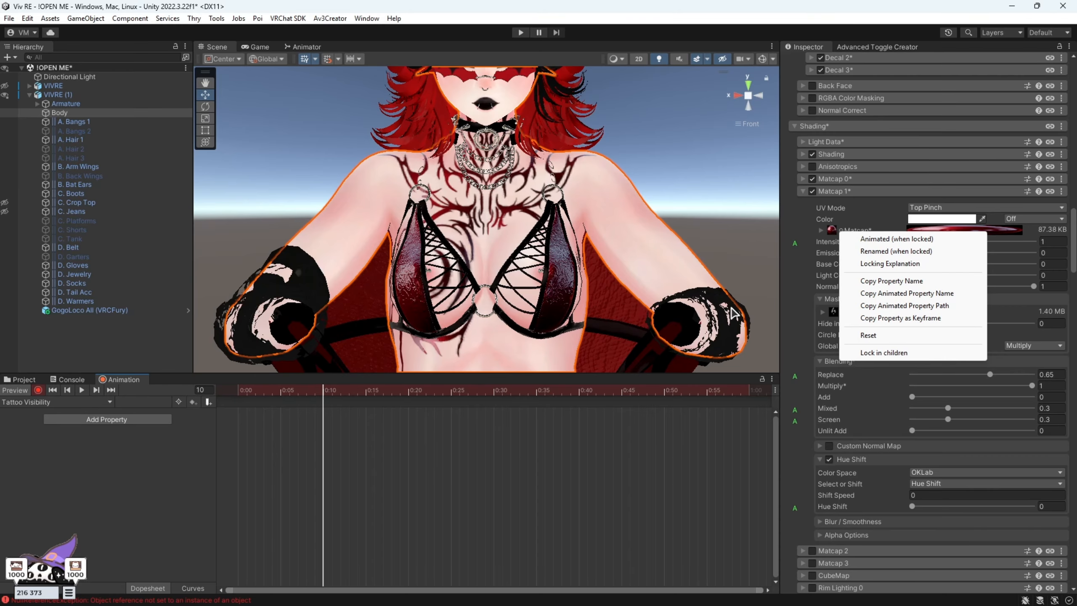
pyautogui.click(897, 239)
pyautogui.rightClick(863, 232)
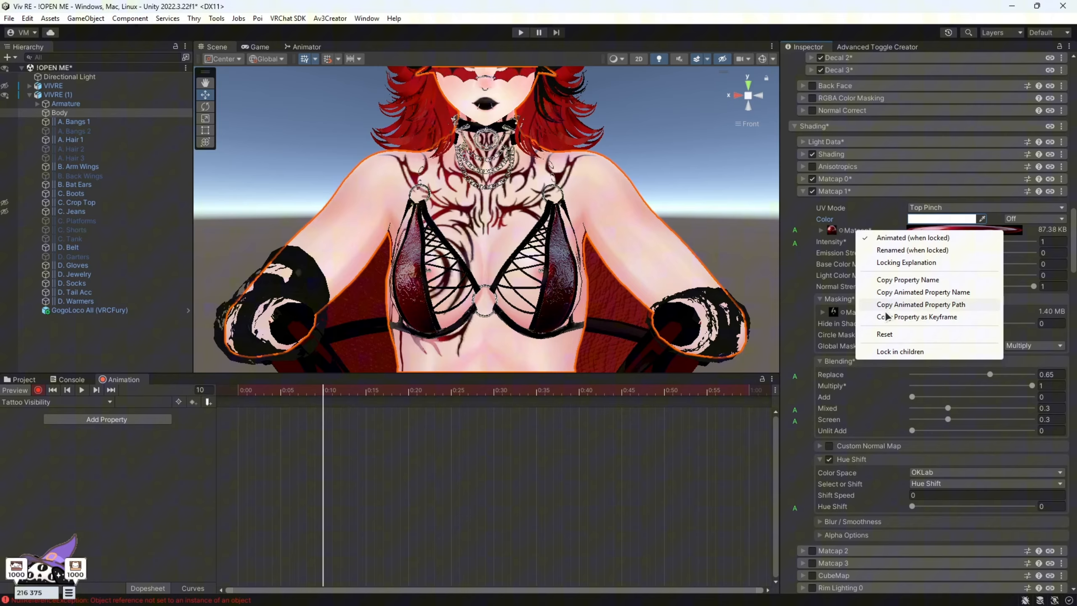
pyautogui.click(897, 352)
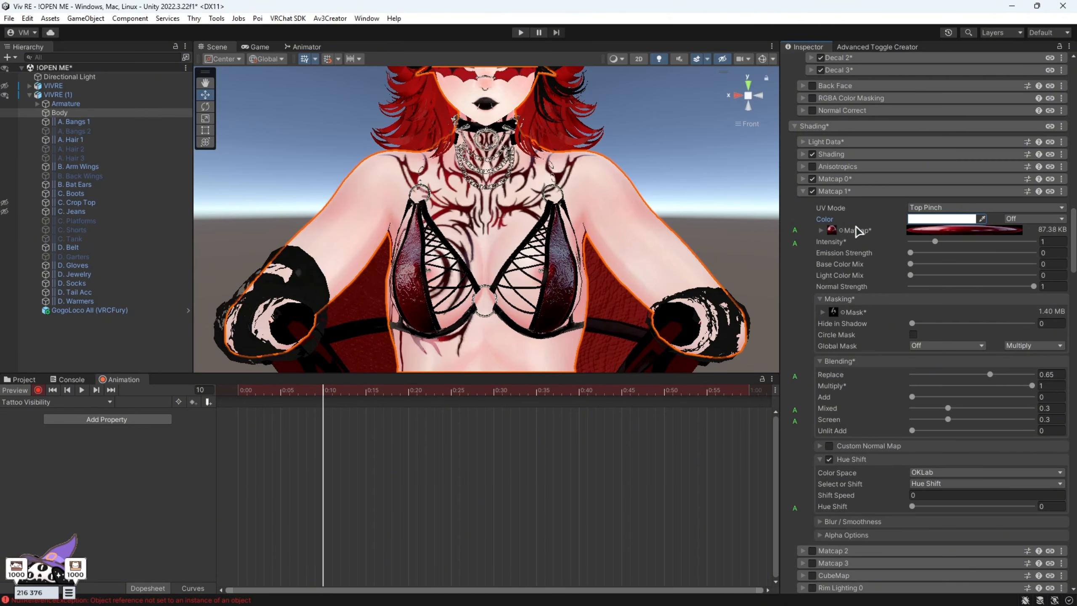
pyautogui.rightClick(826, 220)
pyautogui.click(859, 225)
pyautogui.rightClick(828, 220)
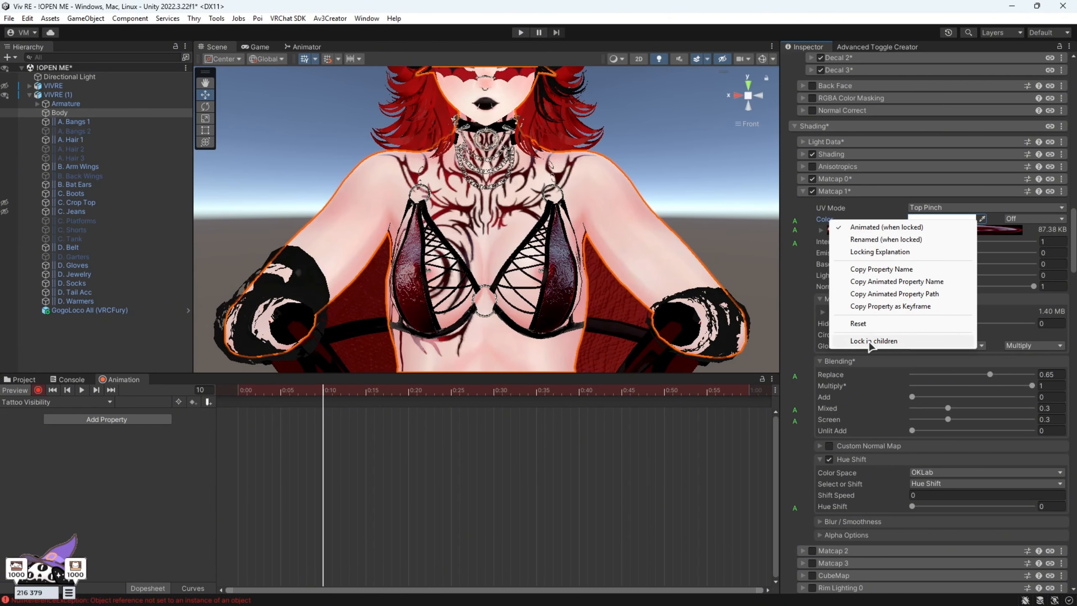
pyautogui.click(865, 342)
# - Key Matcap 1's Color with an alpha of 0 at frame 10 and check the tattoos on the avatar
pyautogui.click(941, 219)
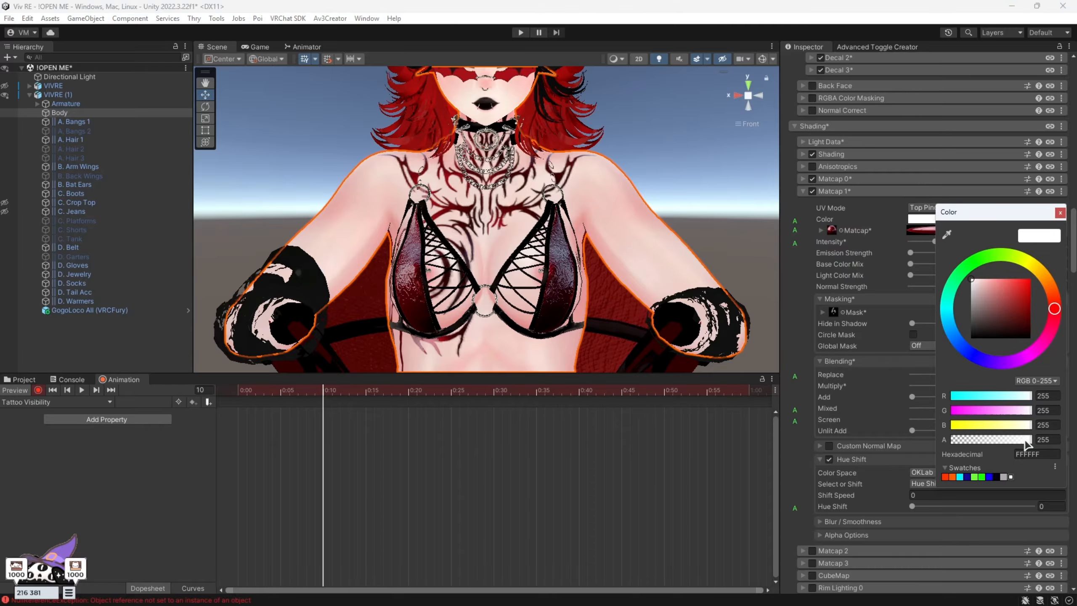
pyautogui.moveTo(1028, 440); pyautogui.dragTo(817, 444)
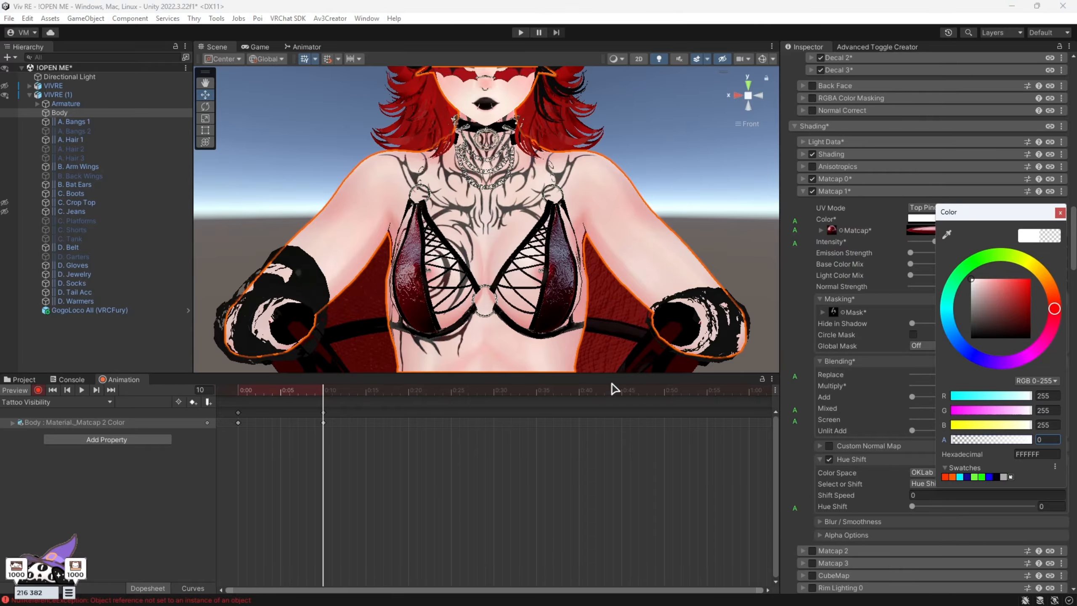
pyautogui.scroll(-6, 632, 280)
pyautogui.rightClick(635, 275)
pyautogui.moveTo(635, 278)
pyautogui.mouseDown(button='right')
pyautogui.moveTo(588, 293)
pyautogui.moveTo(655, 316)
pyautogui.moveTo(649, 299)
pyautogui.moveTo(621, 290)
pyautogui.mouseUp(button='right')
pyautogui.keyDown('alt'); pyautogui.moveTo(621, 290); pyautogui.dragTo(593, 303); pyautogui.keyUp('alt')
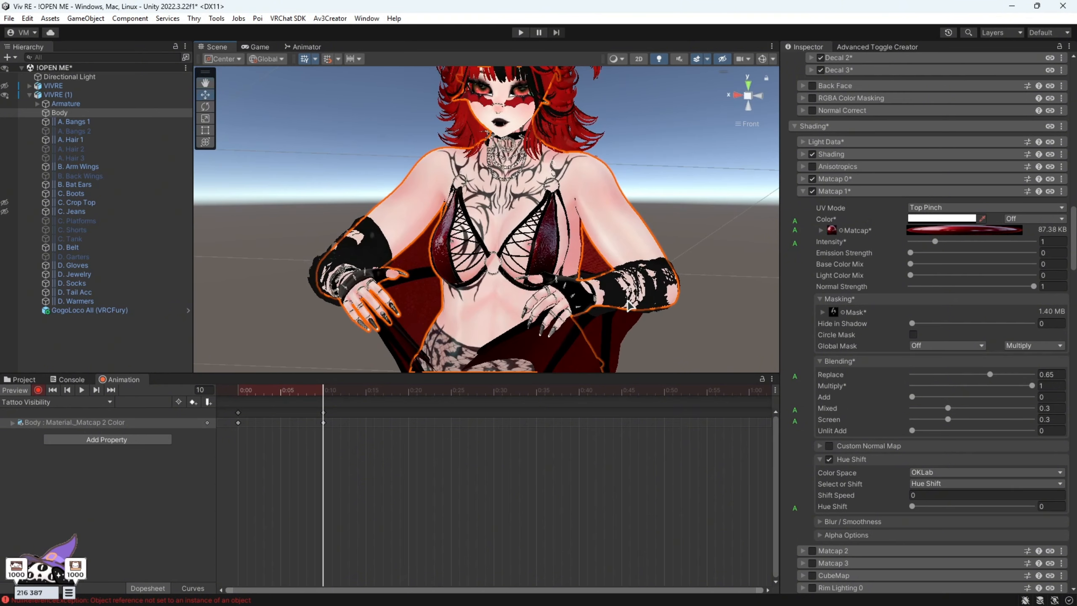
pyautogui.scroll(2, 508, 311)
# - Key the tattoo decal's Alpha down to 0 at frame 20 and return to frame 10
pyautogui.click(409, 392)
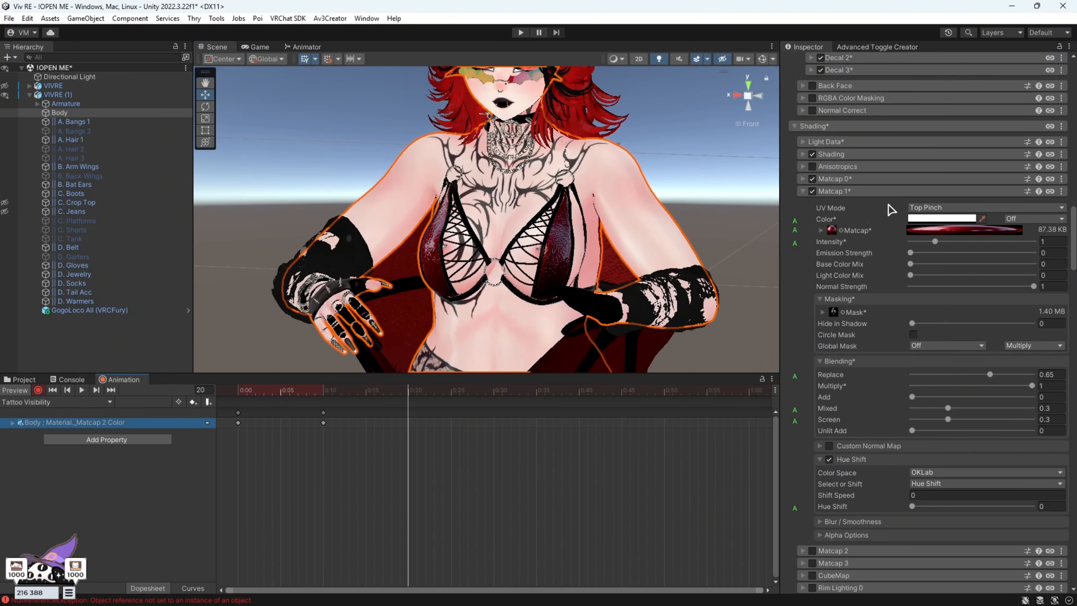
pyautogui.scroll(10, 893, 212)
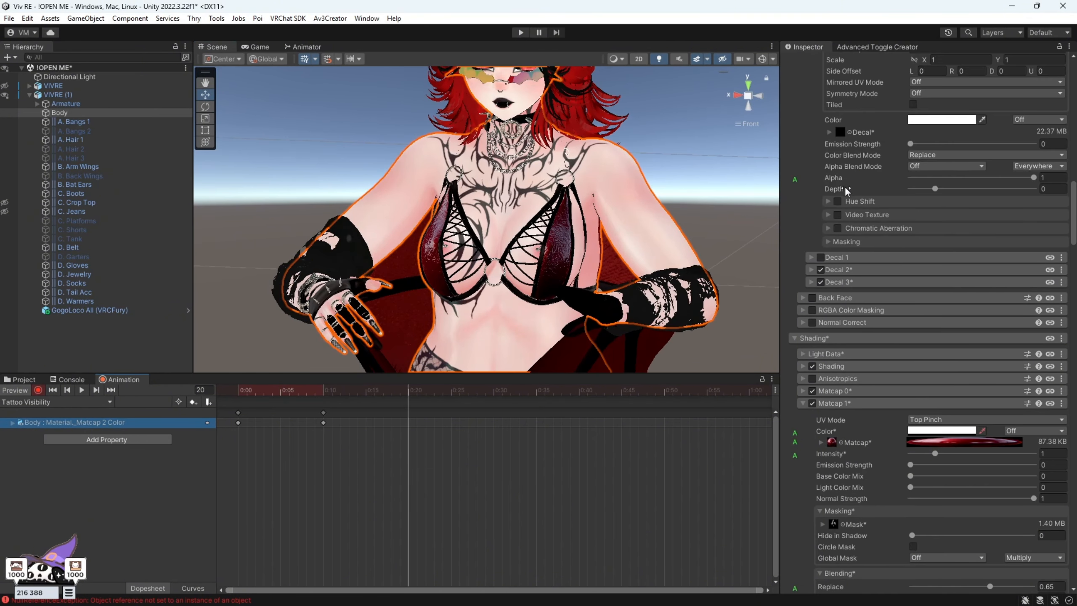
pyautogui.moveTo(1034, 181); pyautogui.dragTo(870, 197)
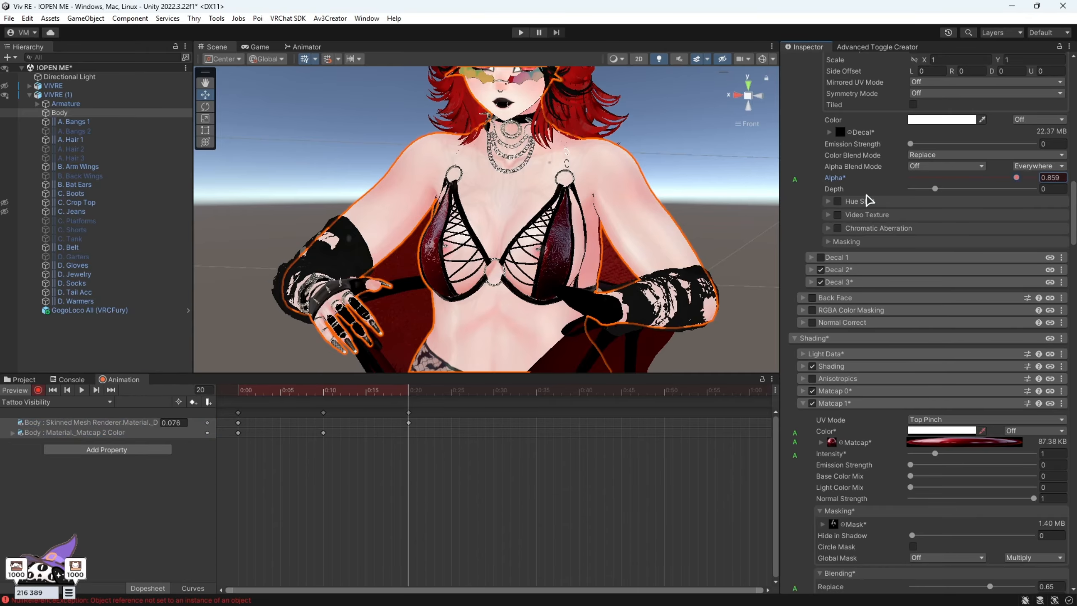
pyautogui.click(325, 393)
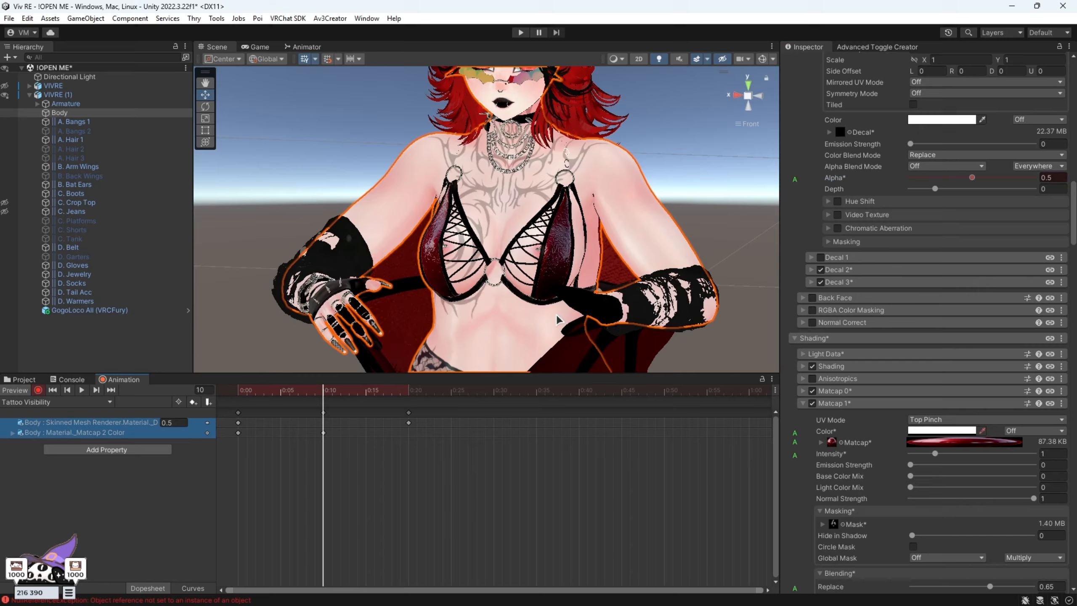
# - Key the tattoo decal's Alpha at 1 at frame 10 and check the tattoos on the avatar
pyautogui.click(1048, 179)
pyautogui.write('1')
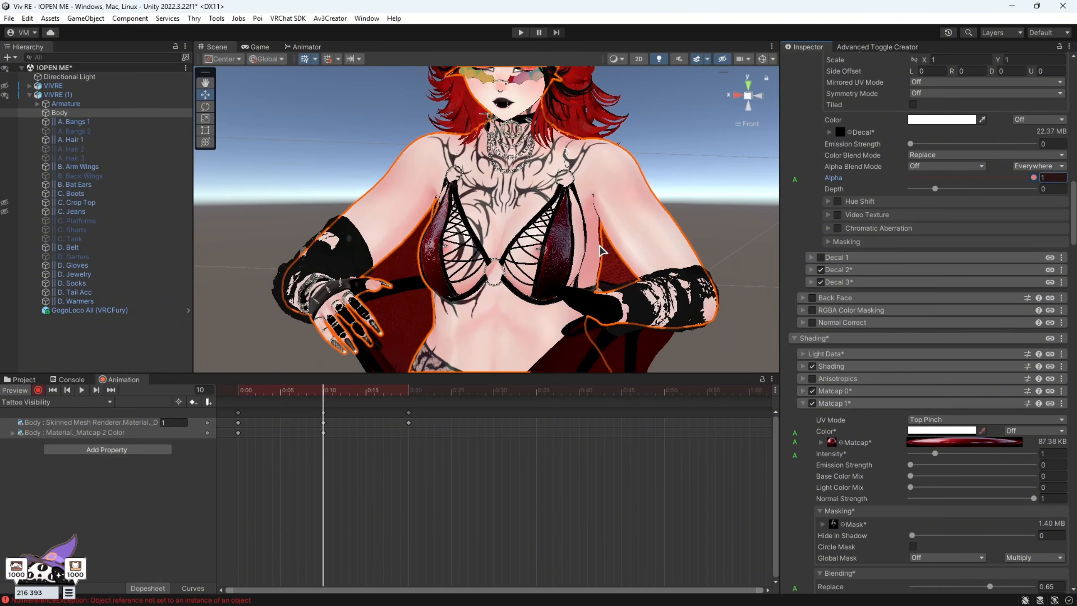
pyautogui.keyDown('alt'); pyautogui.moveTo(602, 251); pyautogui.dragTo(699, 255); pyautogui.keyUp('alt')
pyautogui.scroll(-6, 594, 272)
# - Key Matcap 1's Color with an alpha of 0 at frame 20 and stop recording the clip
pyautogui.click(410, 398)
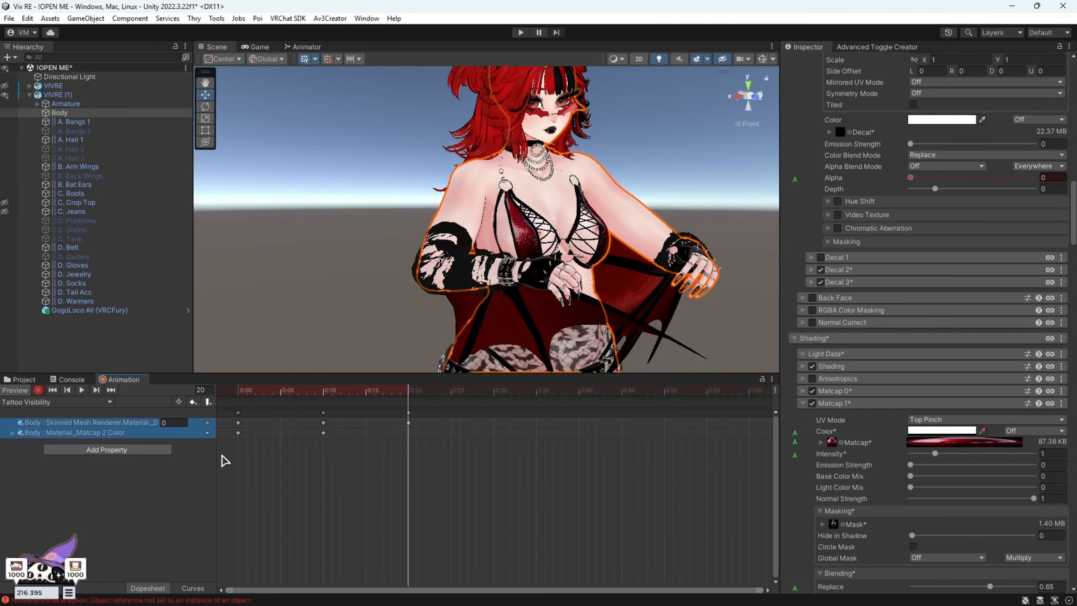
pyautogui.scroll(-5, 893, 408)
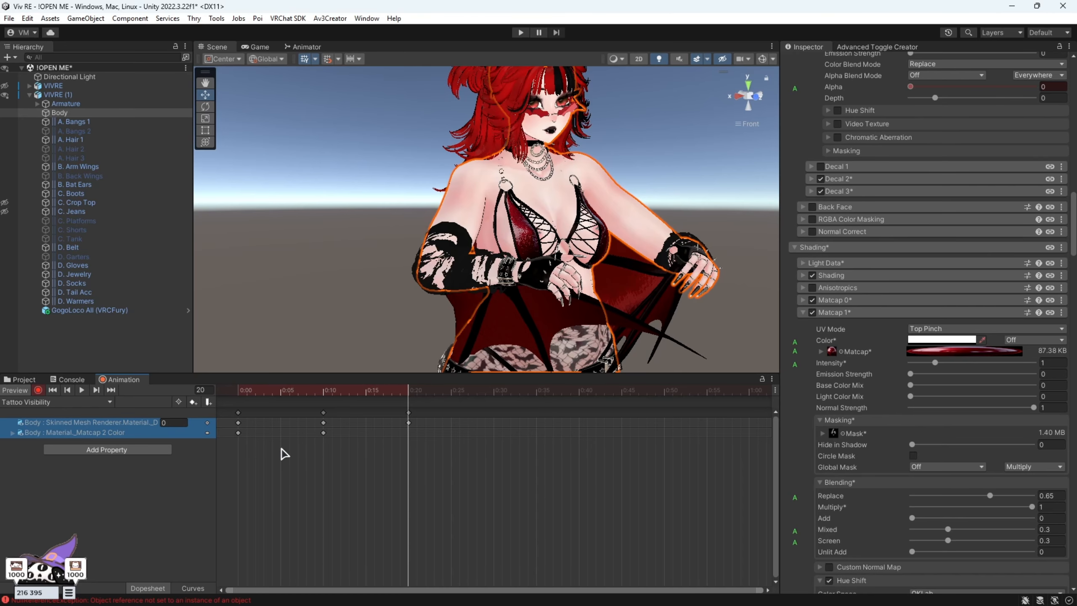
pyautogui.rightClick(834, 346)
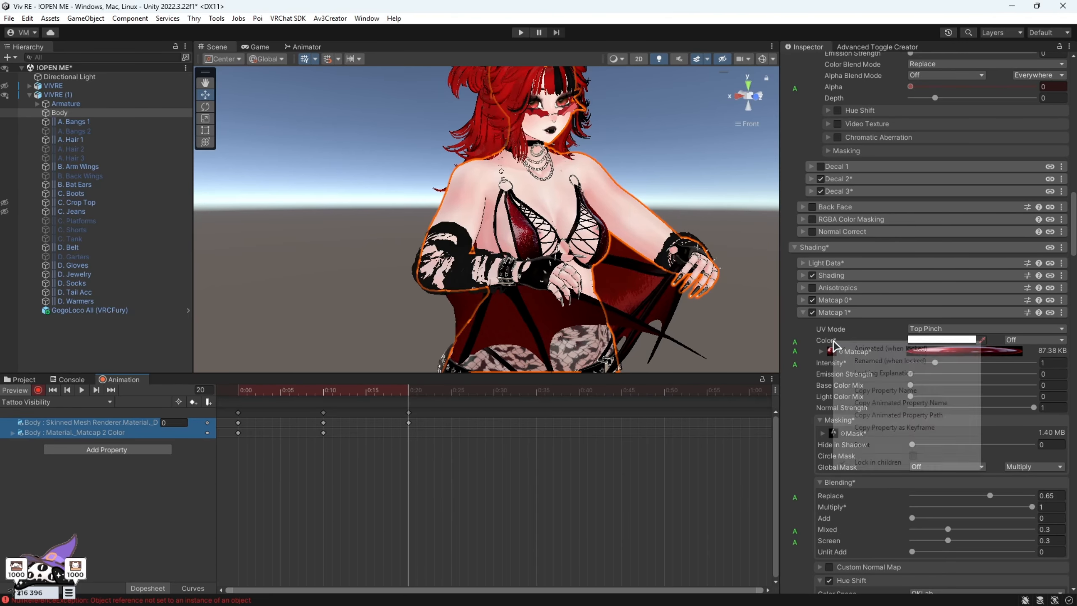
pyautogui.click(940, 345)
pyautogui.click(941, 340)
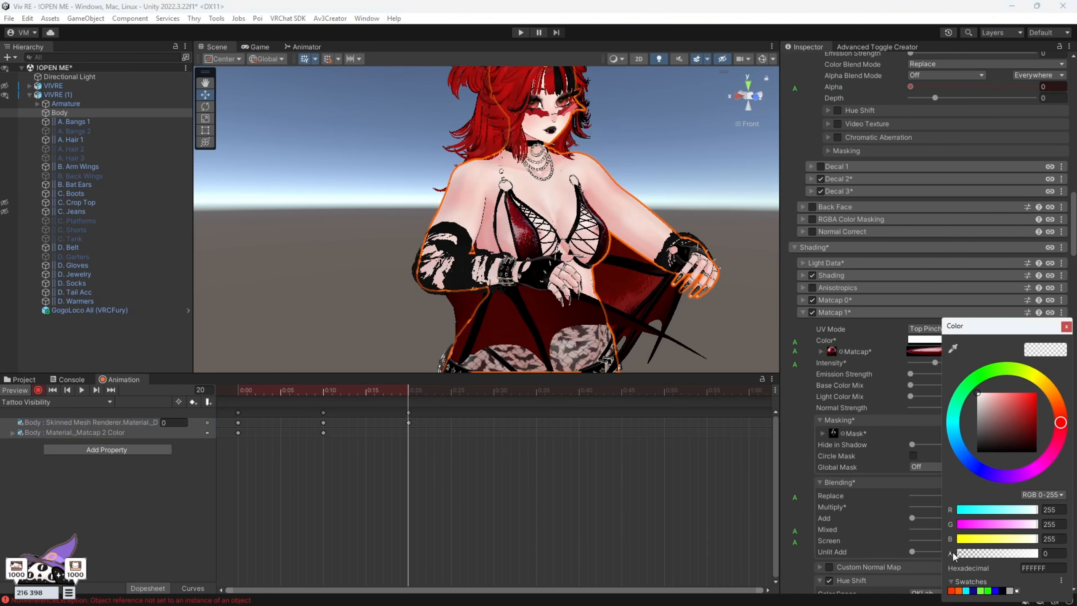
pyautogui.moveTo(982, 552); pyautogui.dragTo(807, 557)
pyautogui.click(373, 424)
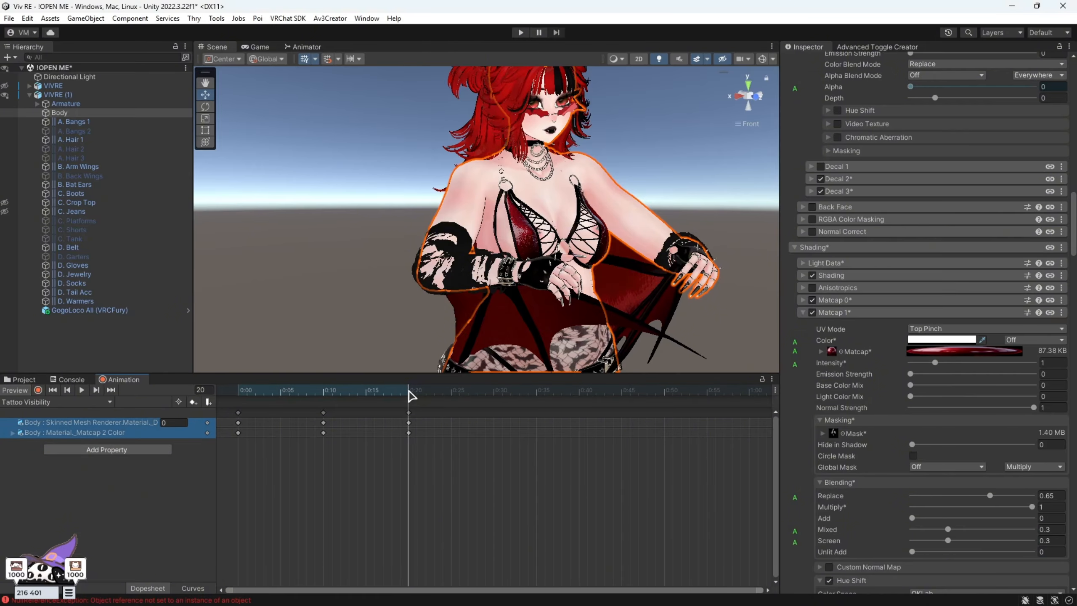
# - Scrub the Tattoo Visibility clip between frames 0 and 20 and examine the tattoos and face close up from the front
pyautogui.moveTo(408, 392); pyautogui.dragTo(238, 424)
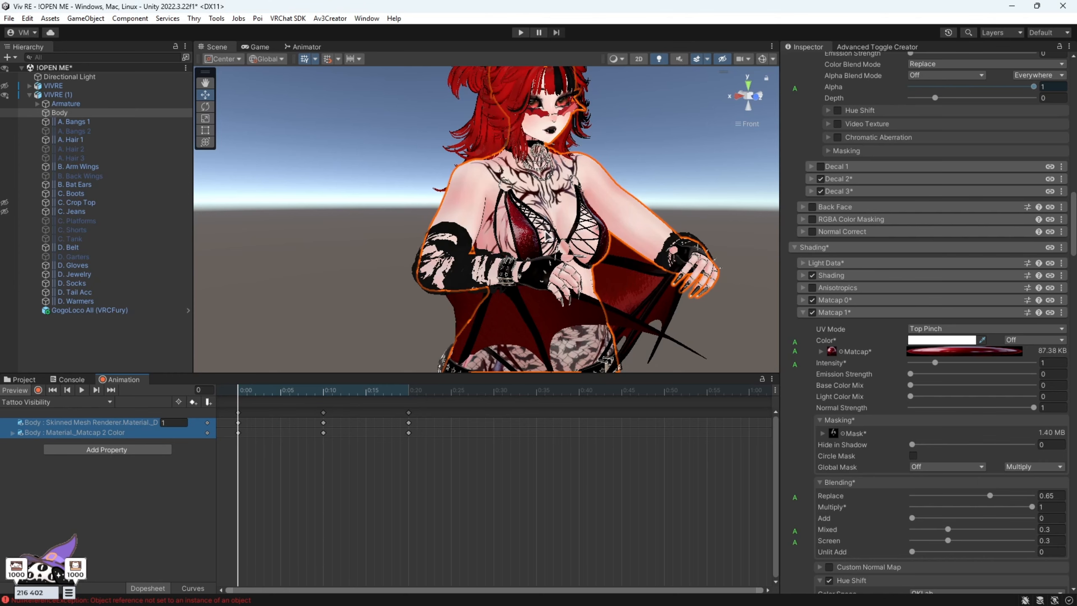
pyautogui.click(758, 97)
pyautogui.scroll(5, 651, 275)
pyautogui.moveTo(691, 135); pyautogui.dragTo(571, 228, button='middle')
pyautogui.moveTo(253, 397); pyautogui.dragTo(208, 407)
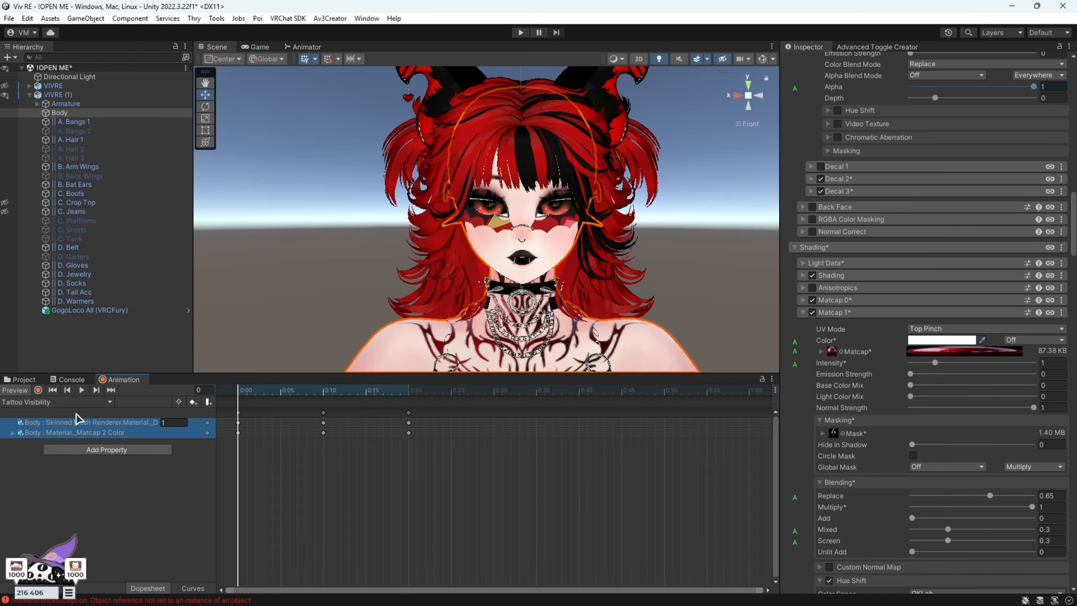
pyautogui.click(410, 393)
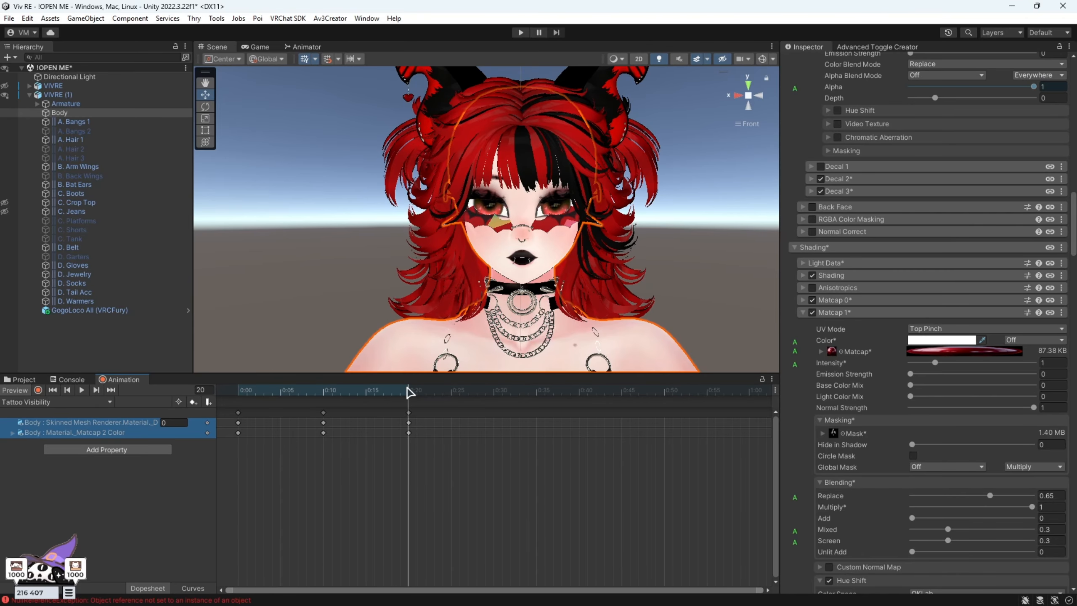
pyautogui.click(31, 382)
pyautogui.click(128, 380)
pyautogui.click(67, 390)
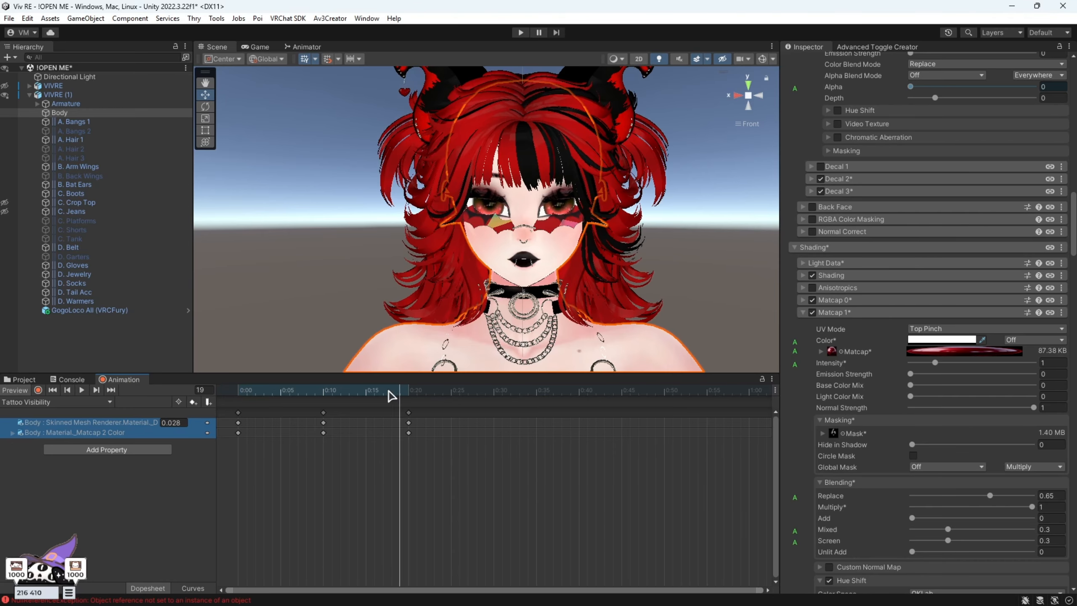
pyautogui.moveTo(391, 396); pyautogui.dragTo(145, 426)
pyautogui.scroll(3, 698, 219)
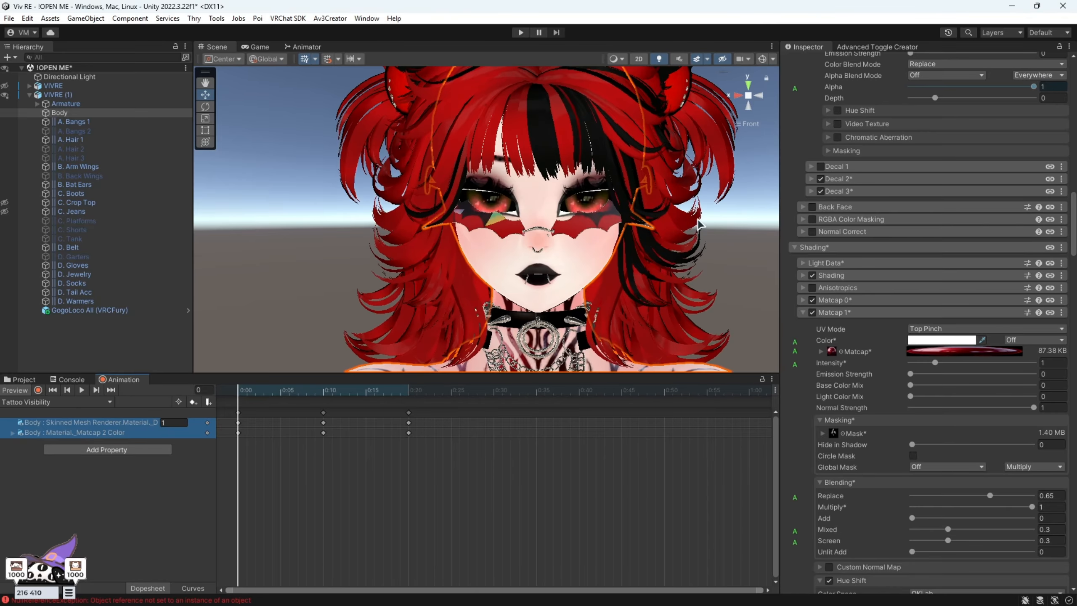
pyautogui.moveTo(695, 216); pyautogui.dragTo(678, 224, button='middle')
pyautogui.scroll(2, 678, 224)
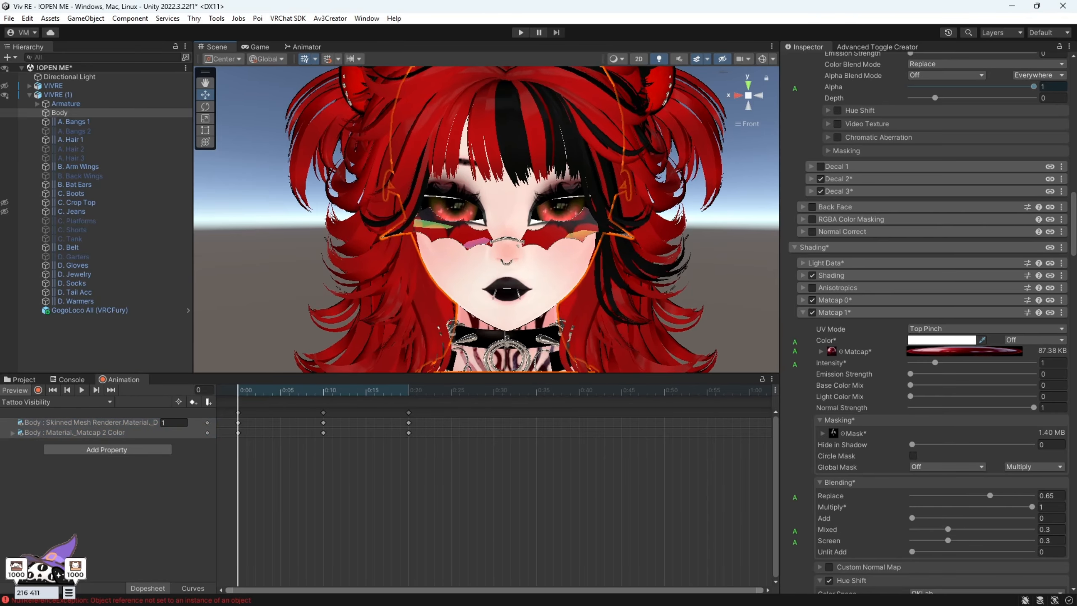
# - Open the HEAD 1 material from the 1. MATS folder and expand its Decal 0 settings
pyautogui.click(34, 380)
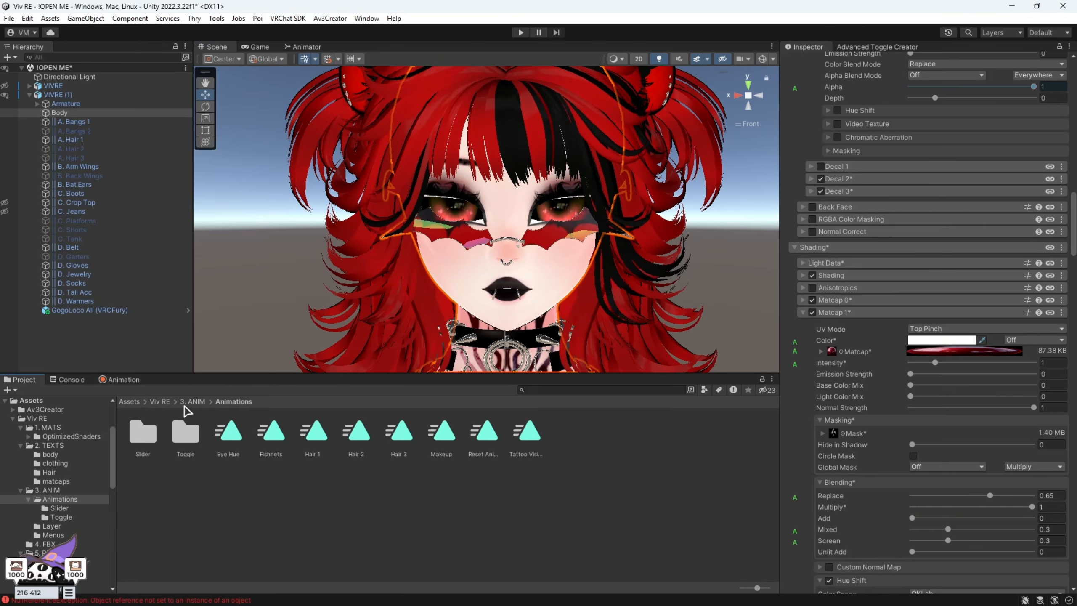
pyautogui.click(172, 402)
pyautogui.click(147, 439)
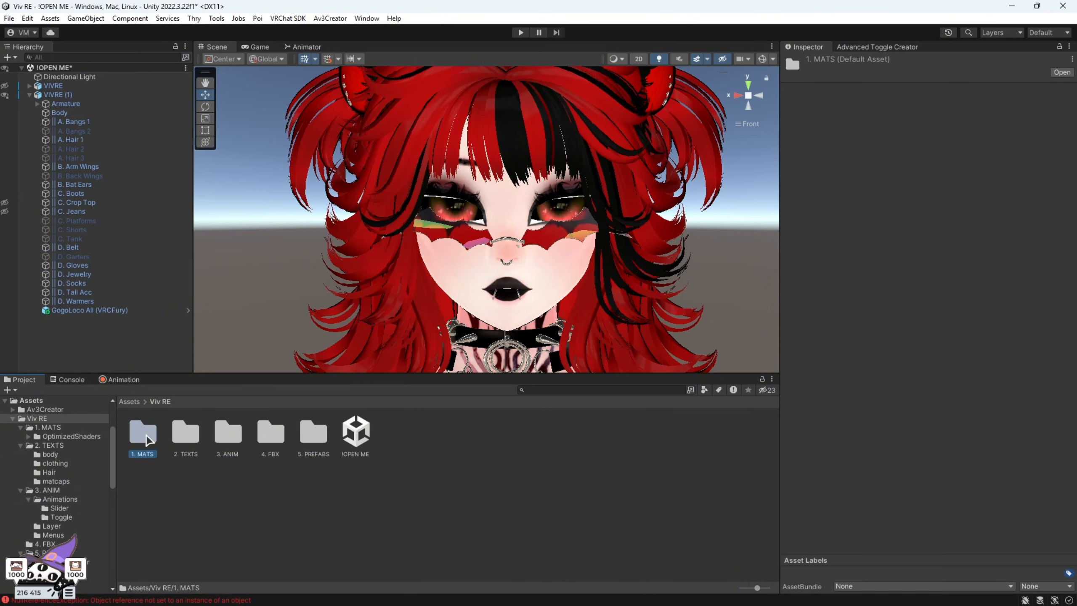
pyautogui.doubleClick(143, 437)
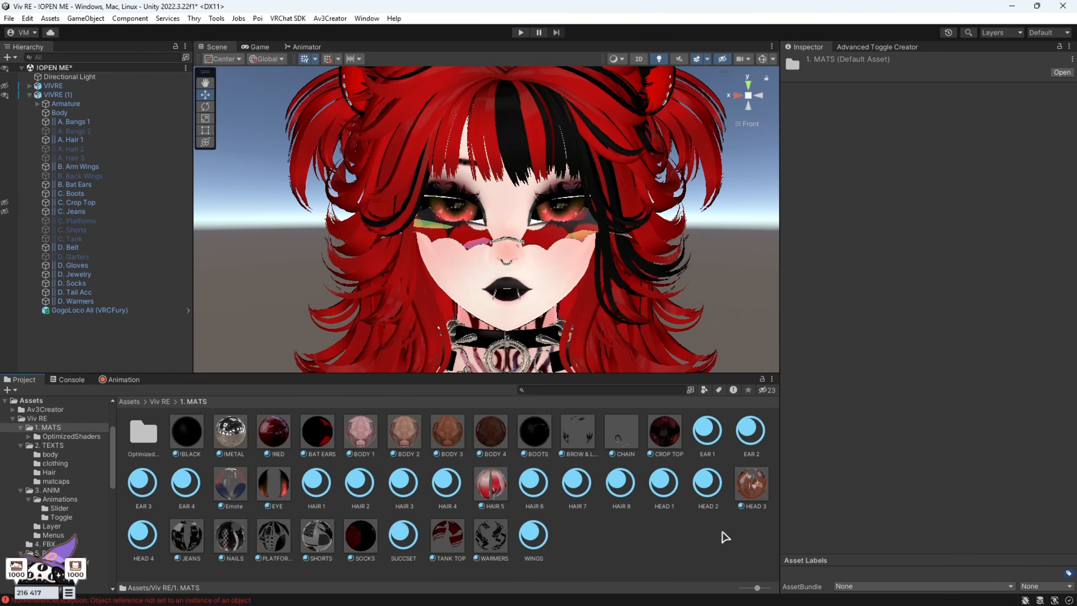
pyautogui.click(670, 489)
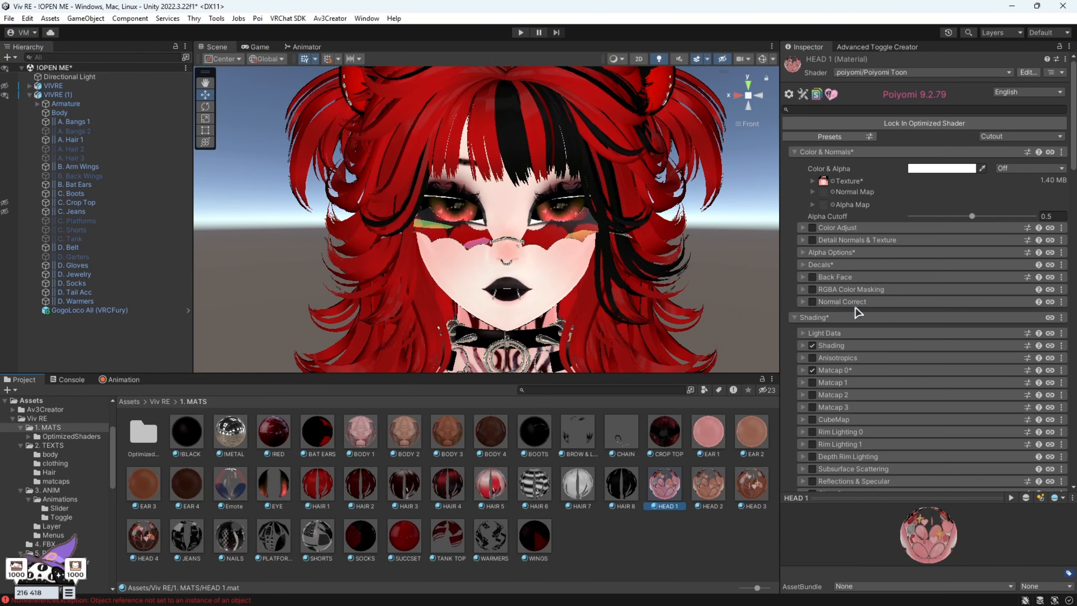
pyautogui.click(811, 265)
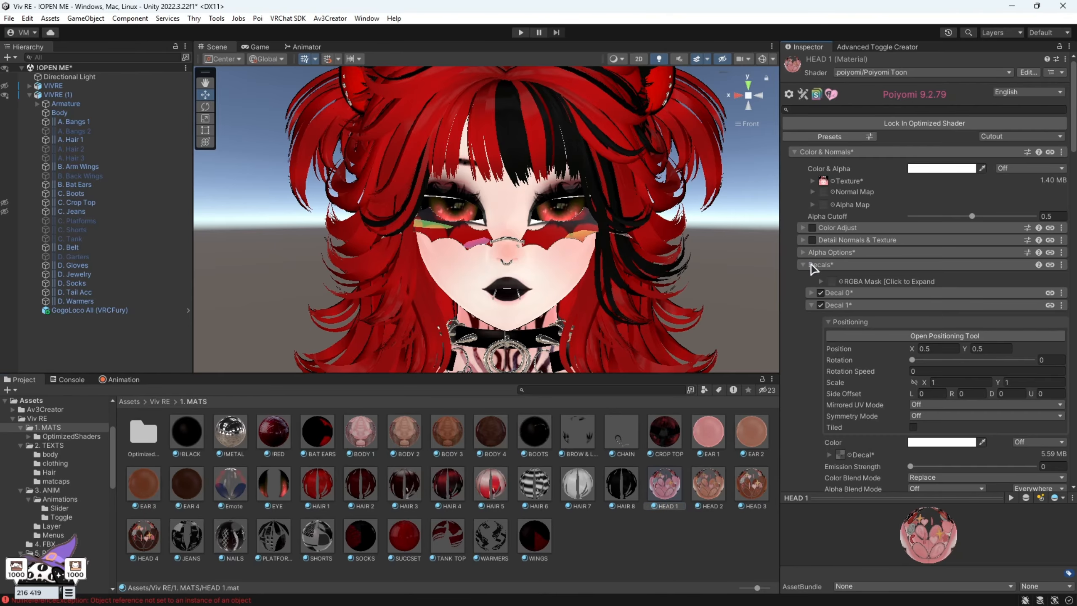
pyautogui.scroll(-3, 905, 322)
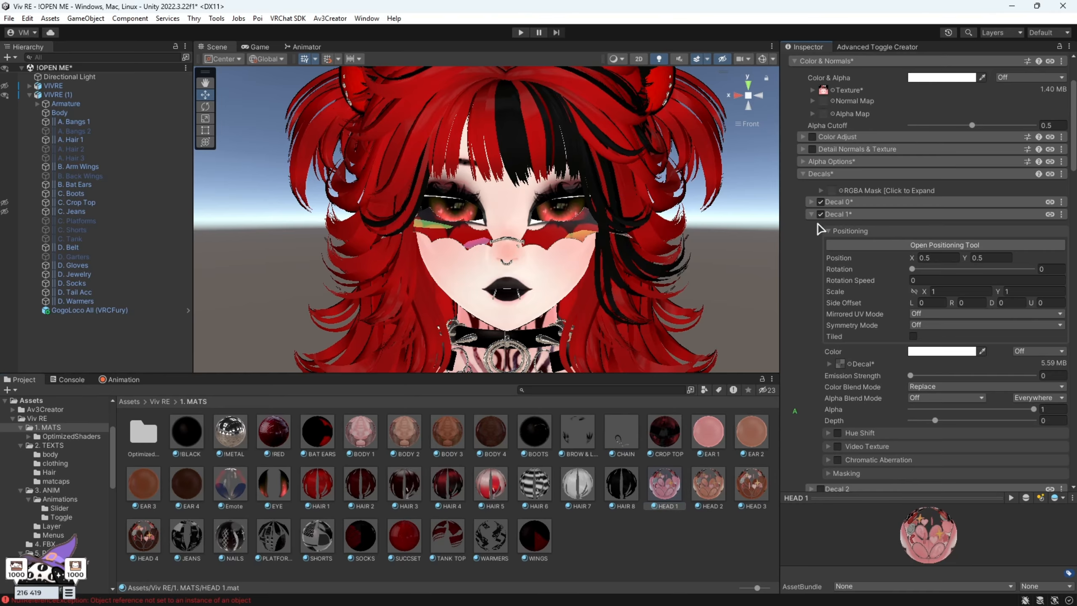
pyautogui.click(810, 202)
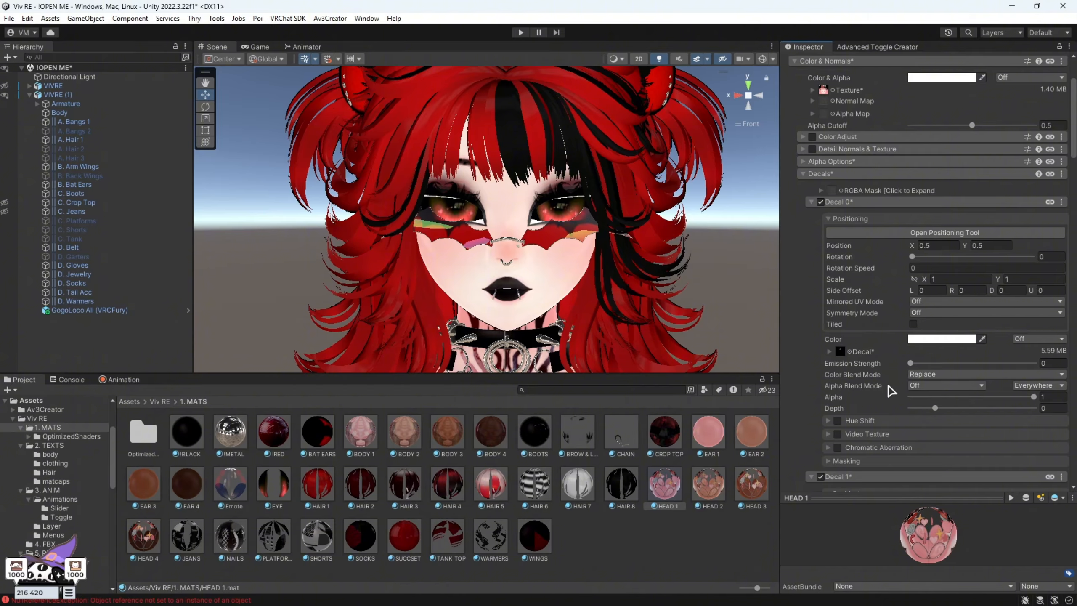
# - Locate Decal 0's texture in the project and check the locking options of its alpha properties
pyautogui.rightClick(847, 398)
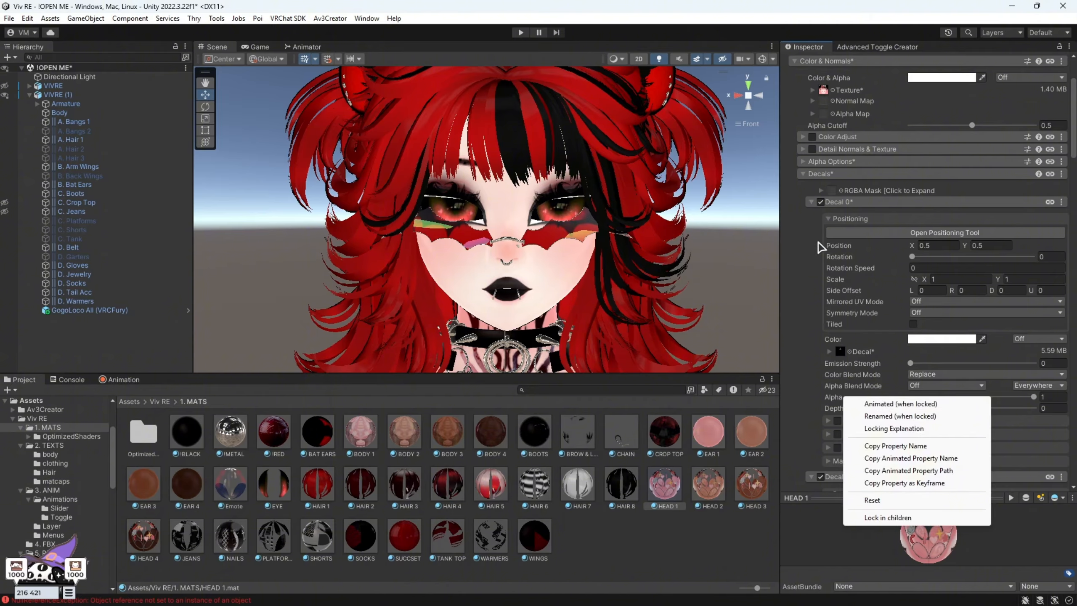
pyautogui.click(843, 352)
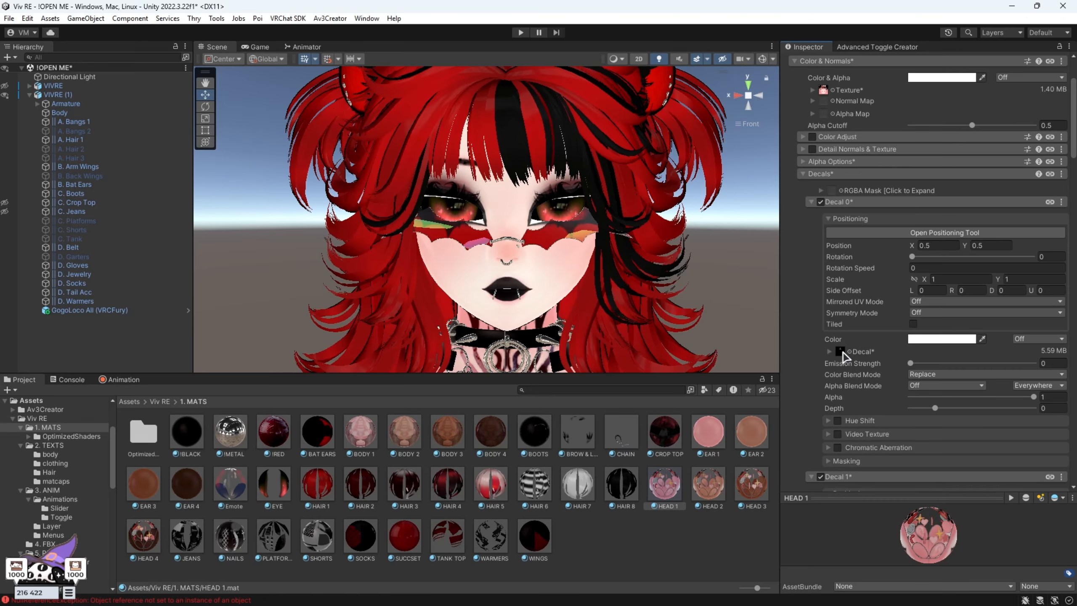
pyautogui.click(843, 351)
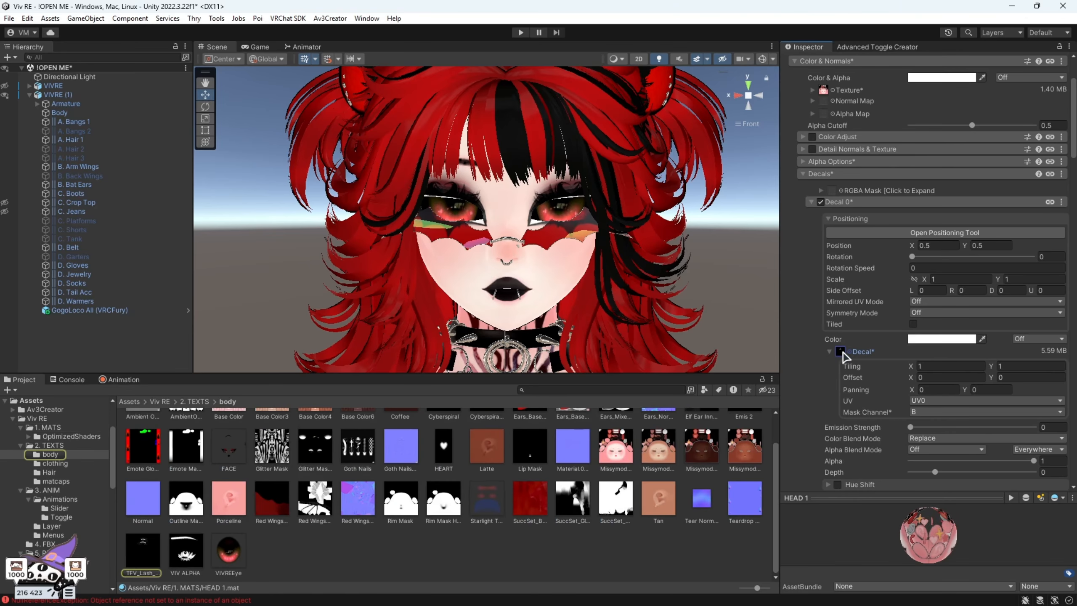
pyautogui.click(162, 401)
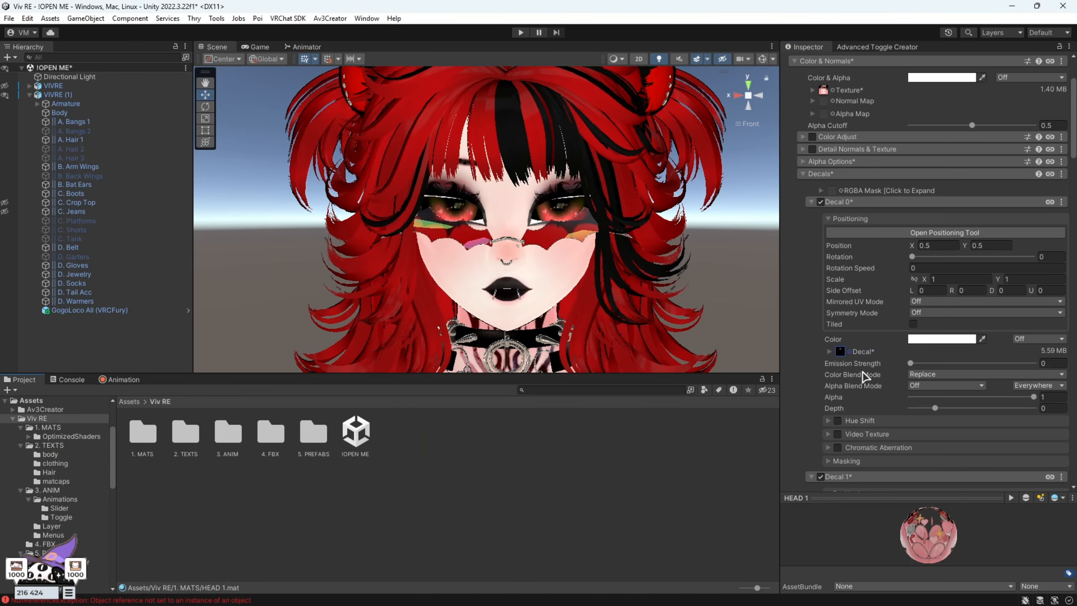
pyautogui.rightClick(853, 386)
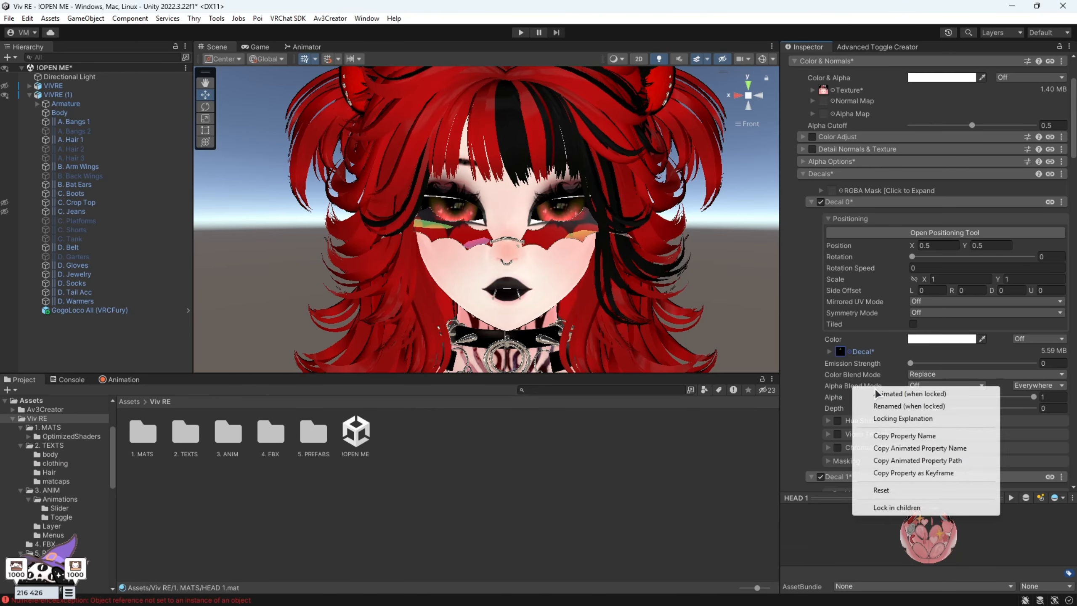
pyautogui.click(775, 420)
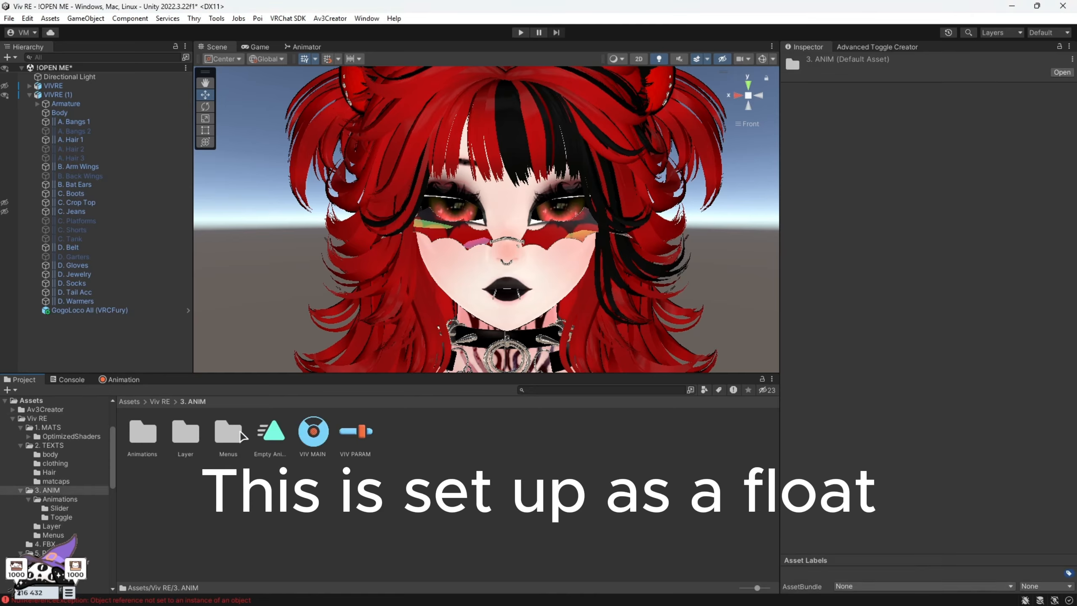
# - Add a Float parameter named Tattoo Visability with a default value of 1 to VIV PARAM
pyautogui.click(844, 541)
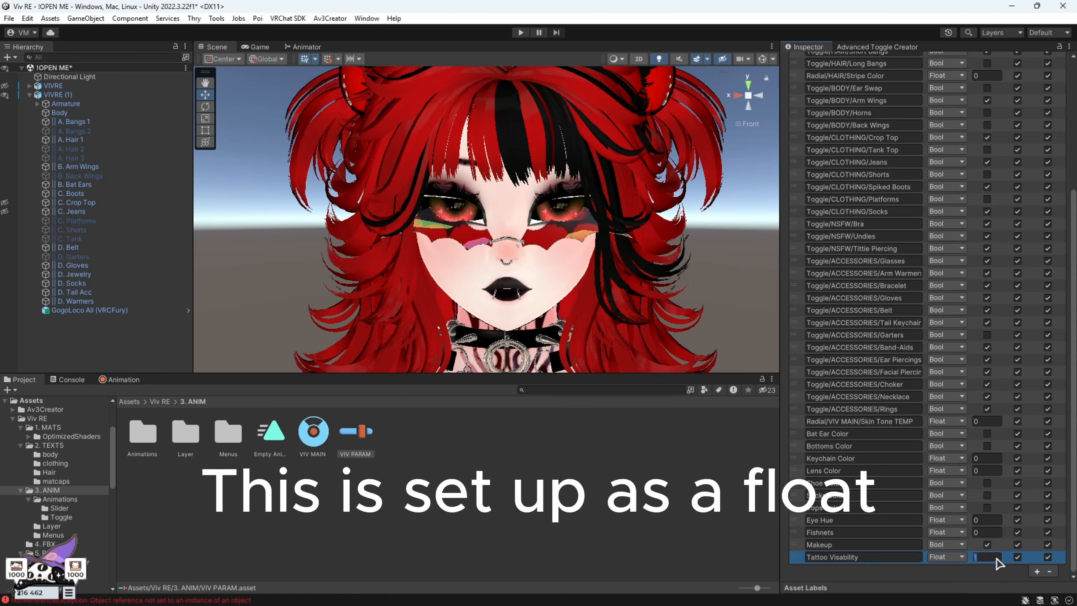
pyautogui.click(209, 58)
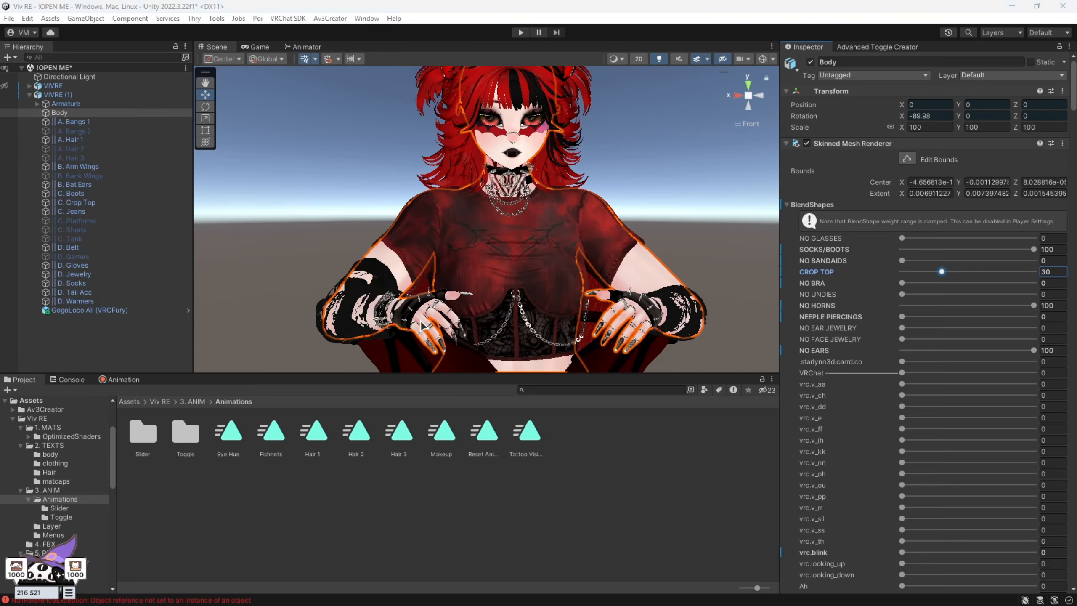
pyautogui.keyDown('alt'); pyautogui.moveTo(393, 342); pyautogui.dragTo(665, 242); pyautogui.keyUp('alt')
pyautogui.scroll(5, 559, 212)
pyautogui.moveTo(560, 211); pyautogui.dragTo(533, 255, button='middle')
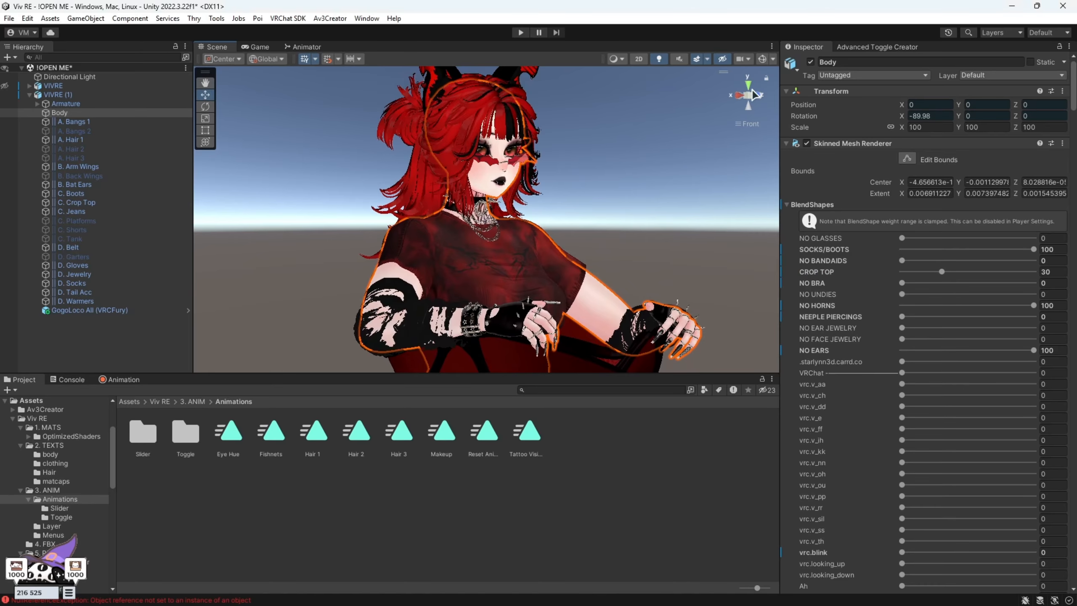
pyautogui.click(741, 96)
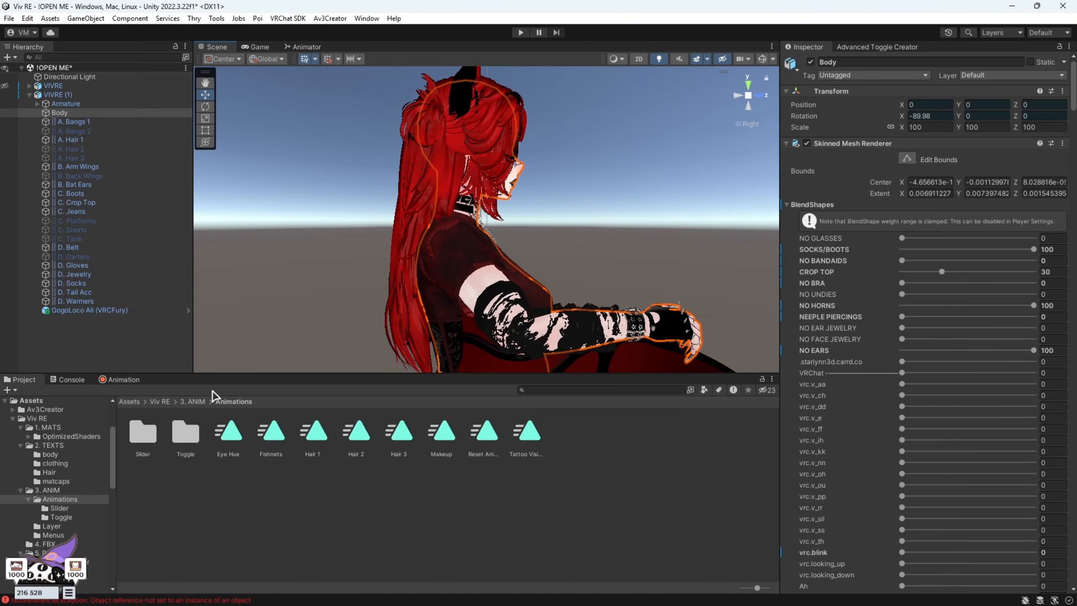
pyautogui.click(199, 403)
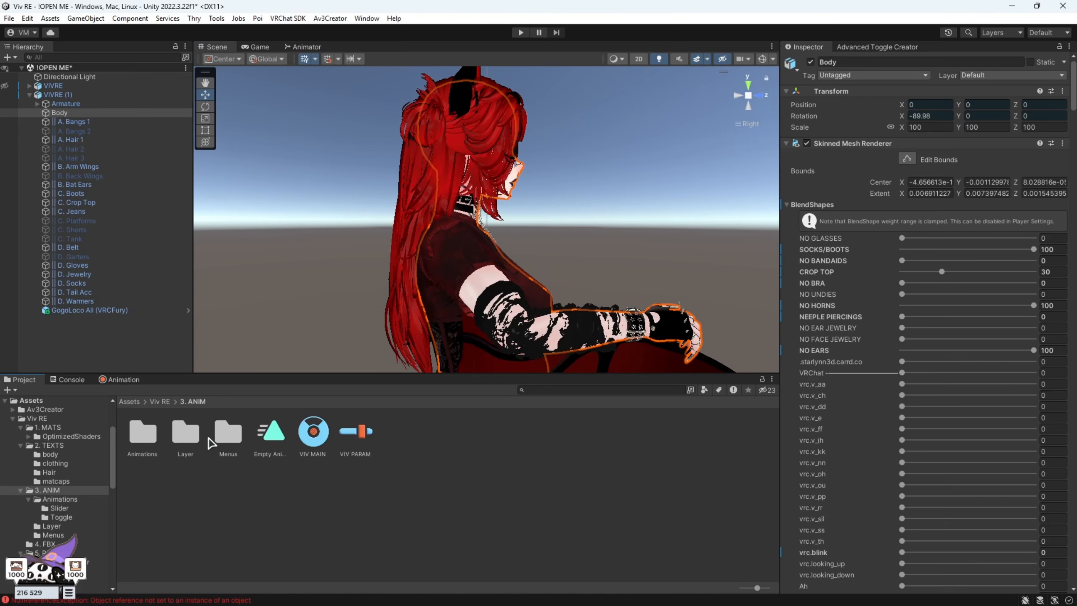
pyautogui.click(123, 380)
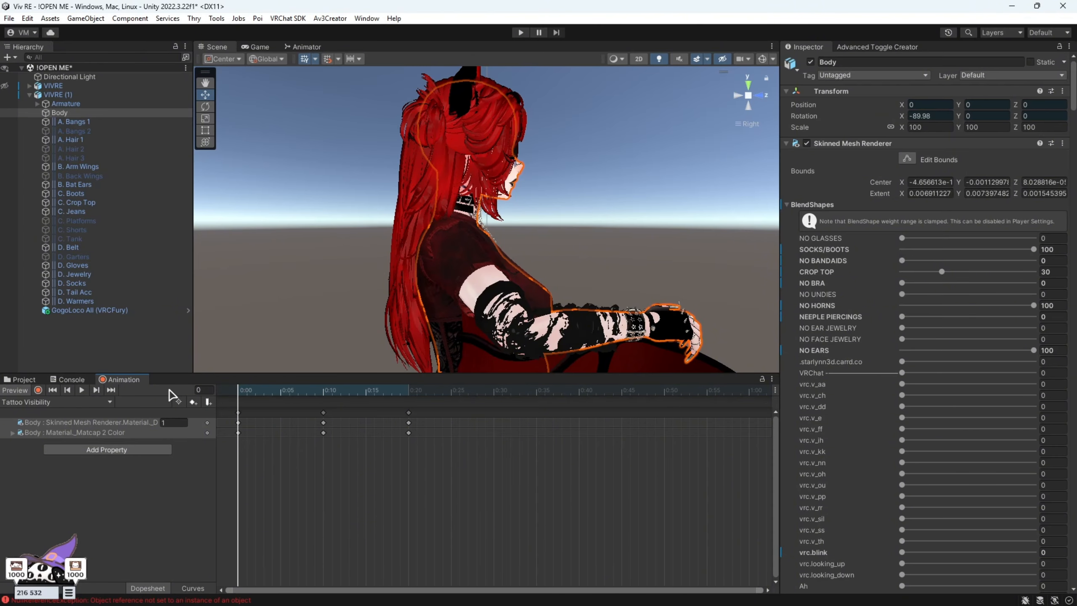
pyautogui.moveTo(132, 385); pyautogui.dragTo(844, 49)
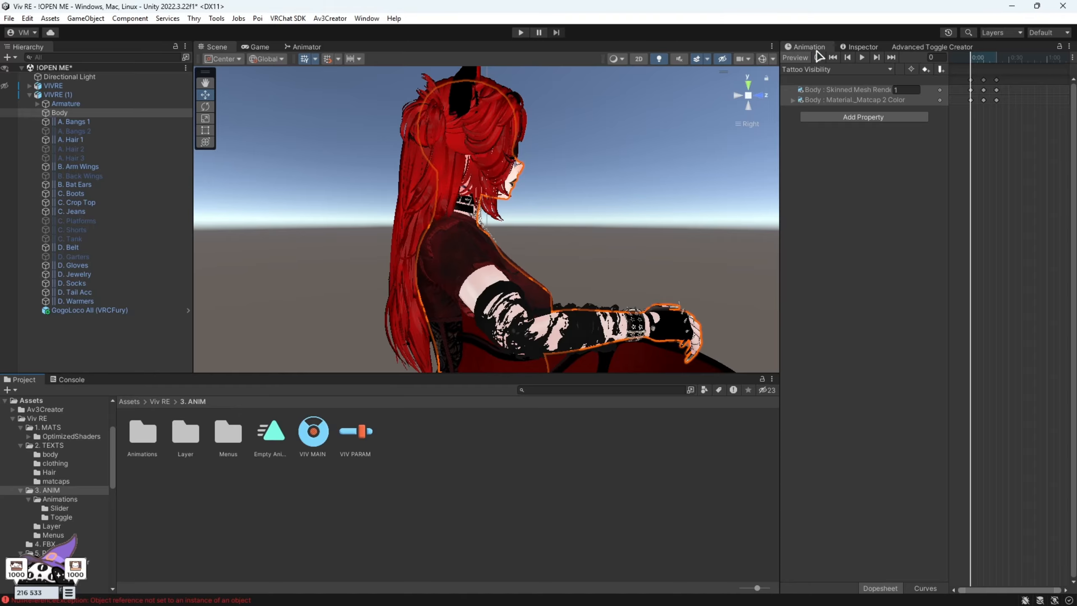
pyautogui.moveTo(816, 51); pyautogui.dragTo(199, 389)
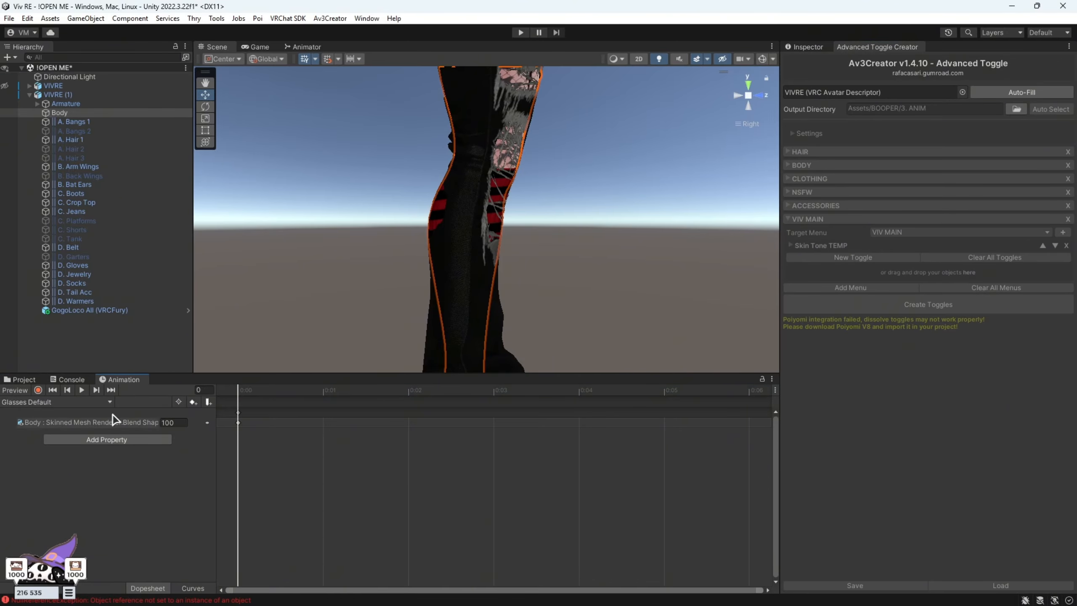
# - Create a new animation clip named Emission Strength in the 3. ANIM Animations folder
pyautogui.click(108, 403)
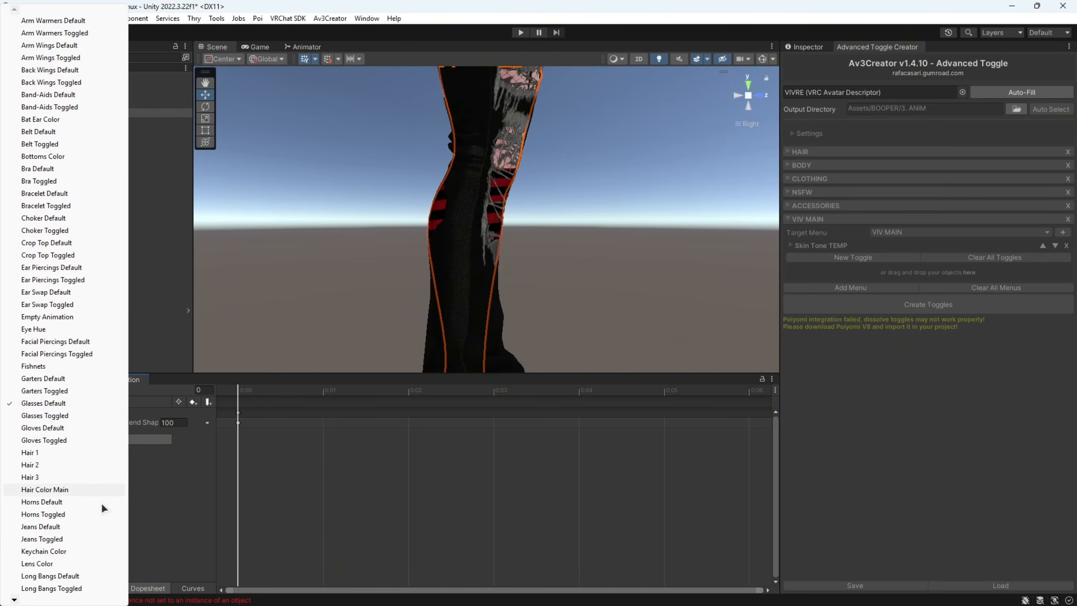
pyautogui.moveTo(14, 599)
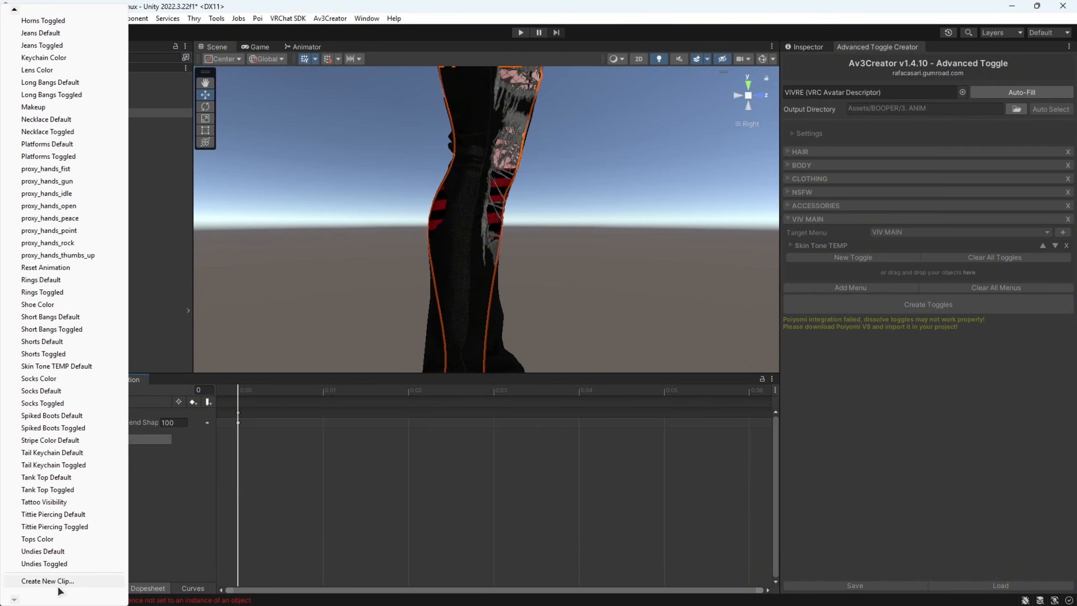
pyautogui.click(58, 584)
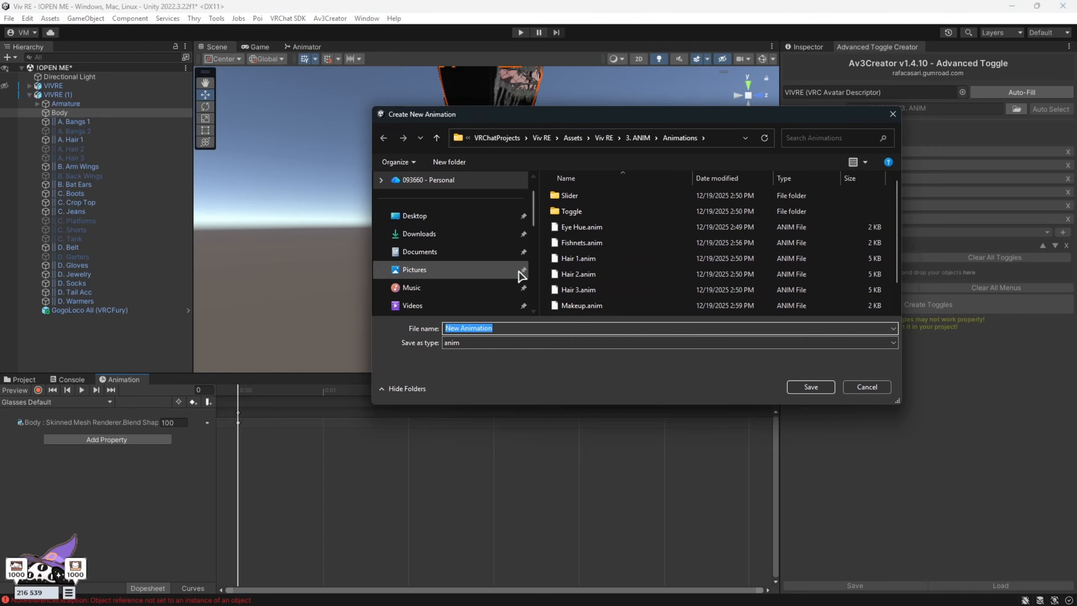
pyautogui.write('Emission Strength')
pyautogui.click(829, 387)
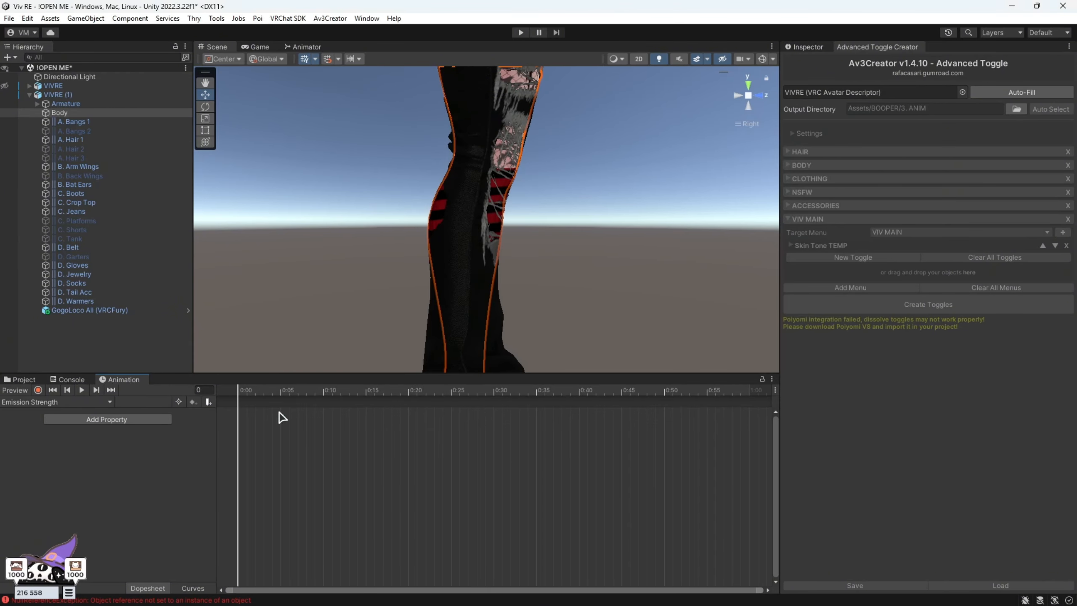
# - Start recording the Emission Strength clip and expand the Special FX Emission 0 settings of A. Hair 1's HAIR 1 material
pyautogui.click(38, 391)
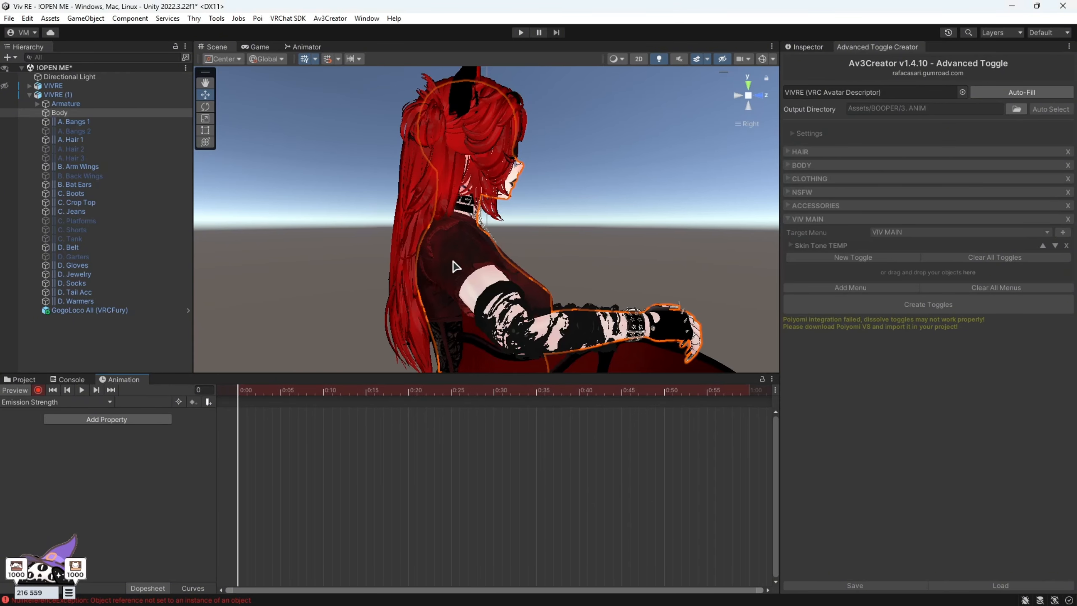
pyautogui.click(818, 49)
pyautogui.keyDown('alt'); pyautogui.moveTo(583, 187); pyautogui.dragTo(657, 172); pyautogui.keyUp('alt')
pyautogui.scroll(-3, 657, 171)
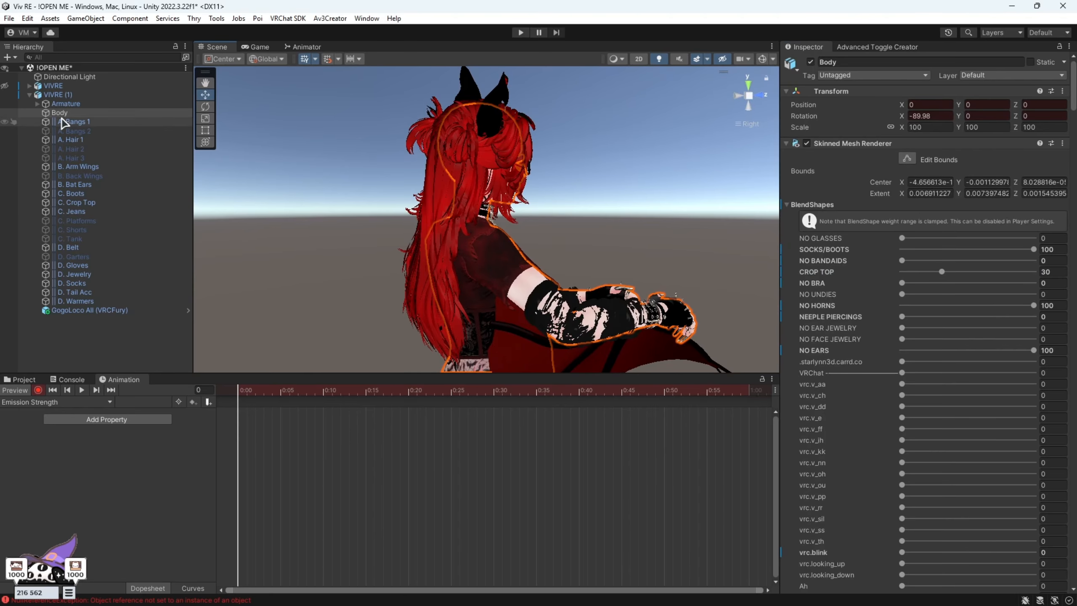
pyautogui.click(93, 140)
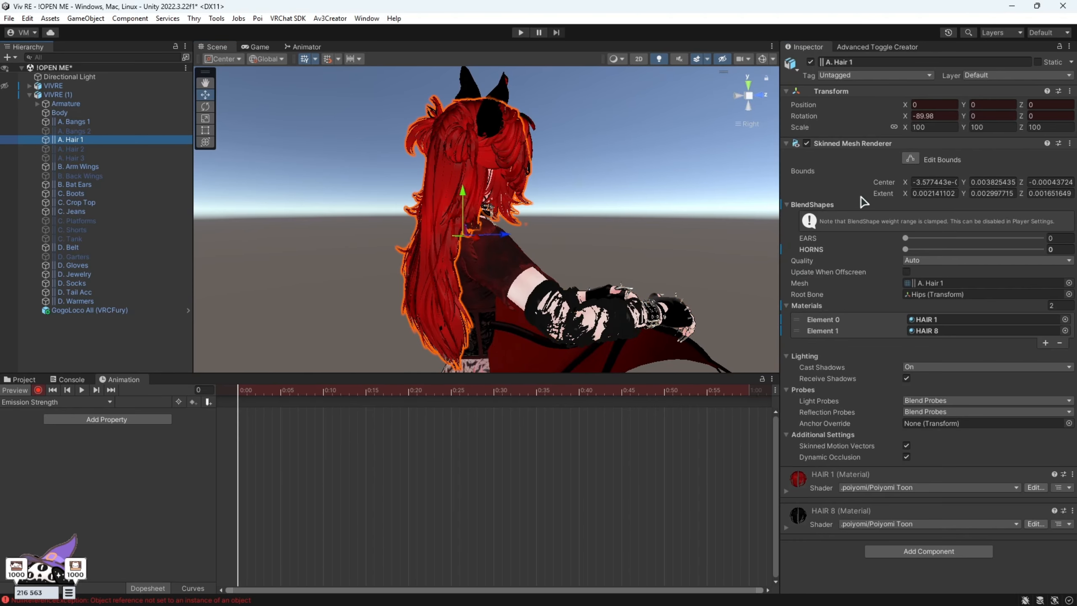
pyautogui.click(792, 492)
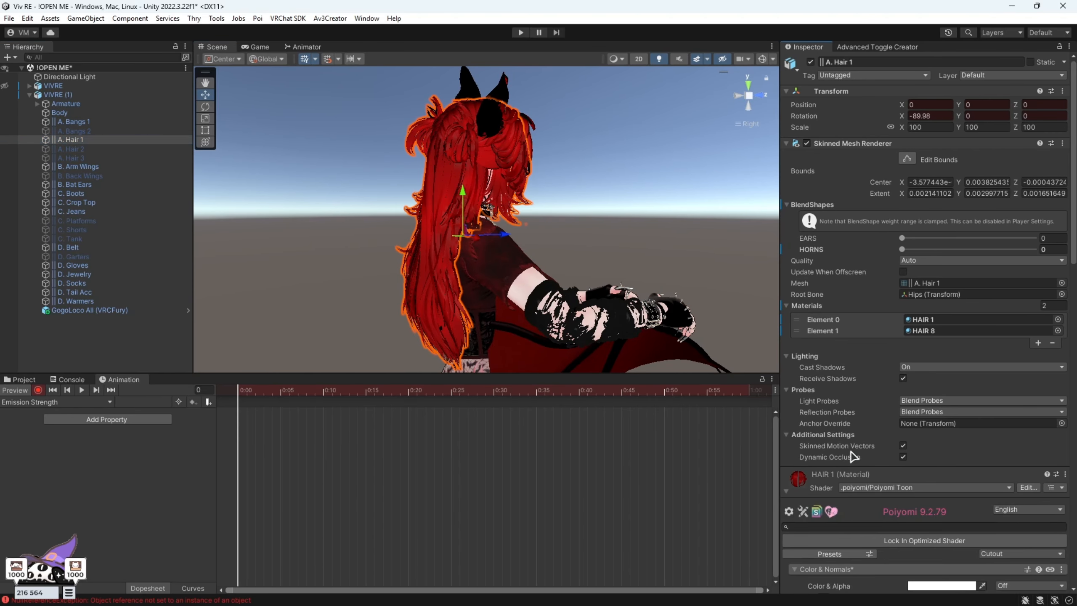
pyautogui.scroll(-15, 900, 379)
pyautogui.scroll(-5, 906, 389)
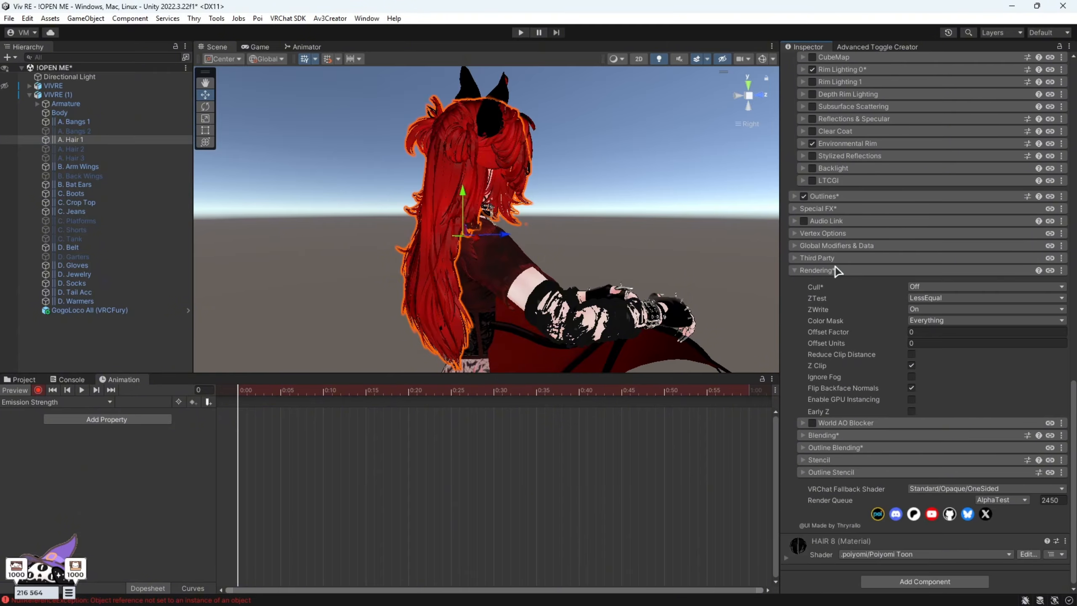
pyautogui.click(795, 208)
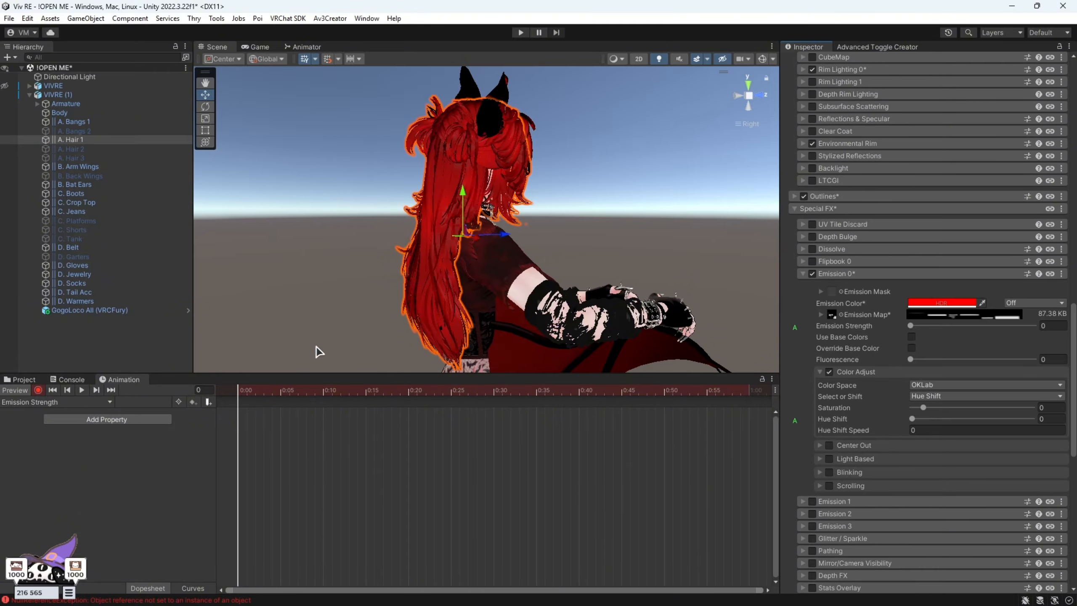
# - Key A. Hair 1's Emission Strength at 1 on frame 10, stop recording and check the glow from behind
pyautogui.keyDown('alt'); pyautogui.moveTo(319, 352); pyautogui.dragTo(409, 365); pyautogui.keyUp('alt')
pyautogui.click(281, 391)
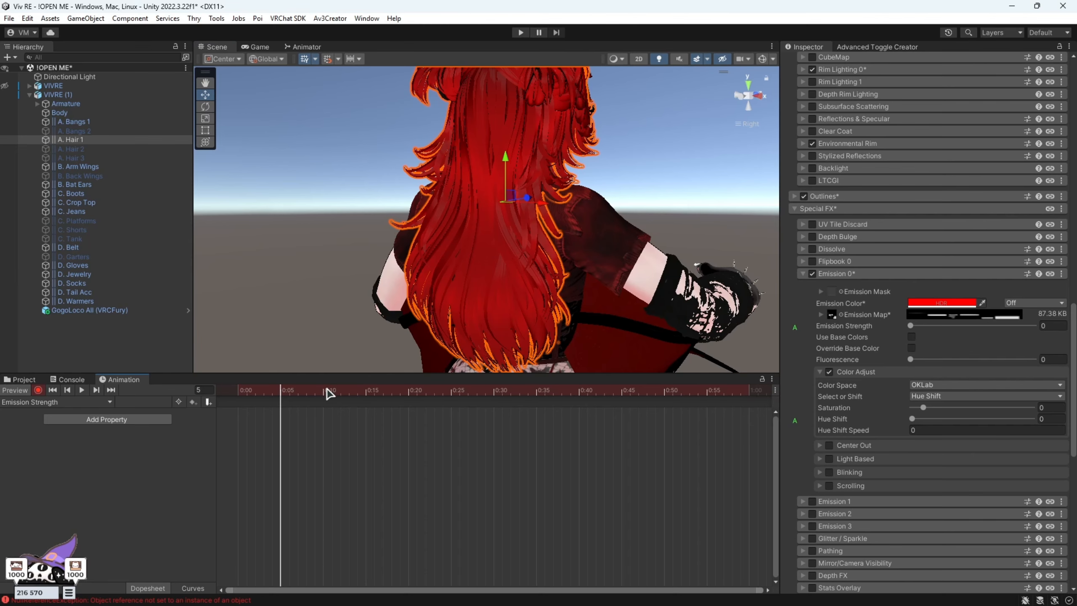
pyautogui.click(329, 392)
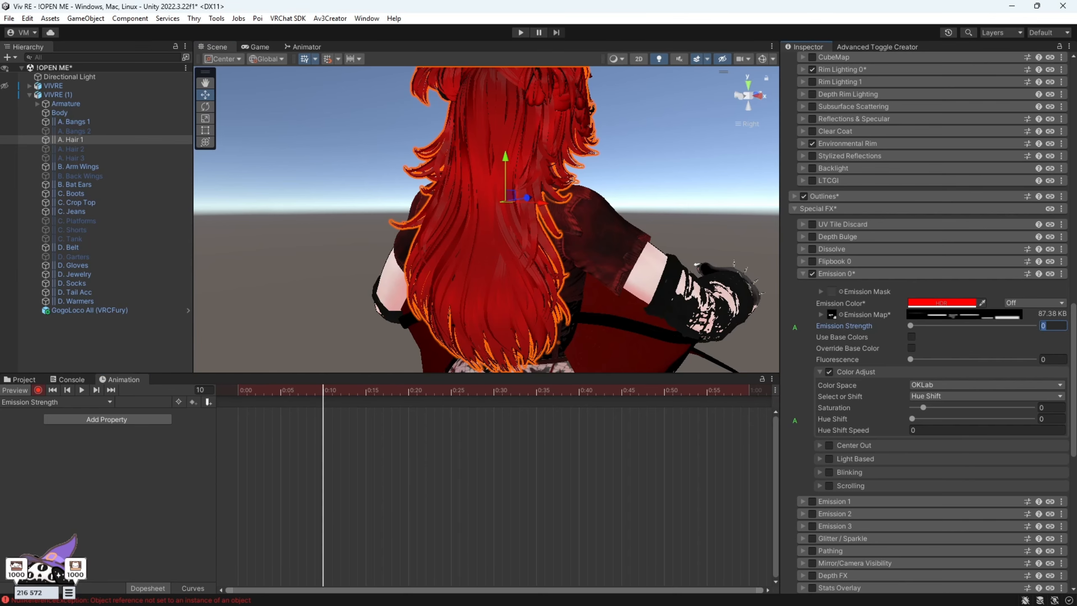
pyautogui.write('1')
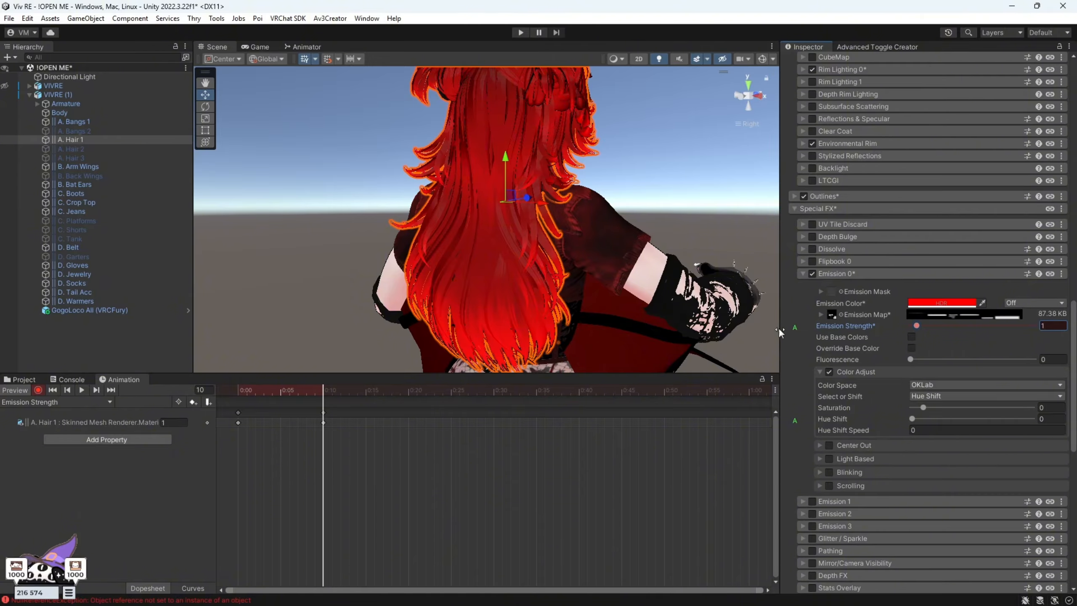
pyautogui.keyDown('alt'); pyautogui.moveTo(513, 254); pyautogui.dragTo(599, 271); pyautogui.keyUp('alt')
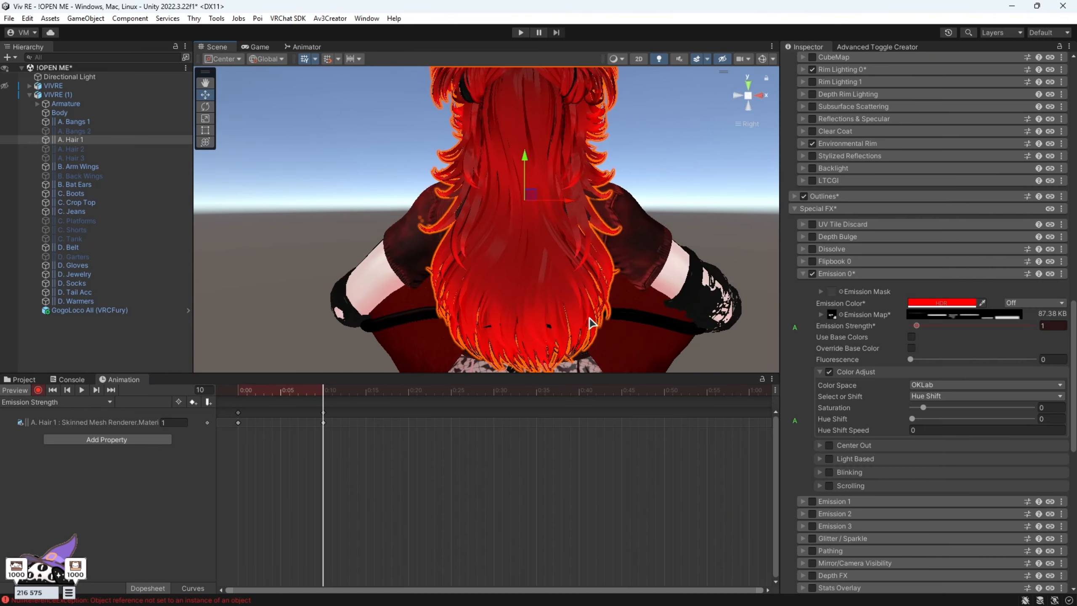
pyautogui.moveTo(328, 389); pyautogui.dragTo(325, 423)
pyautogui.scroll(-4, 526, 235)
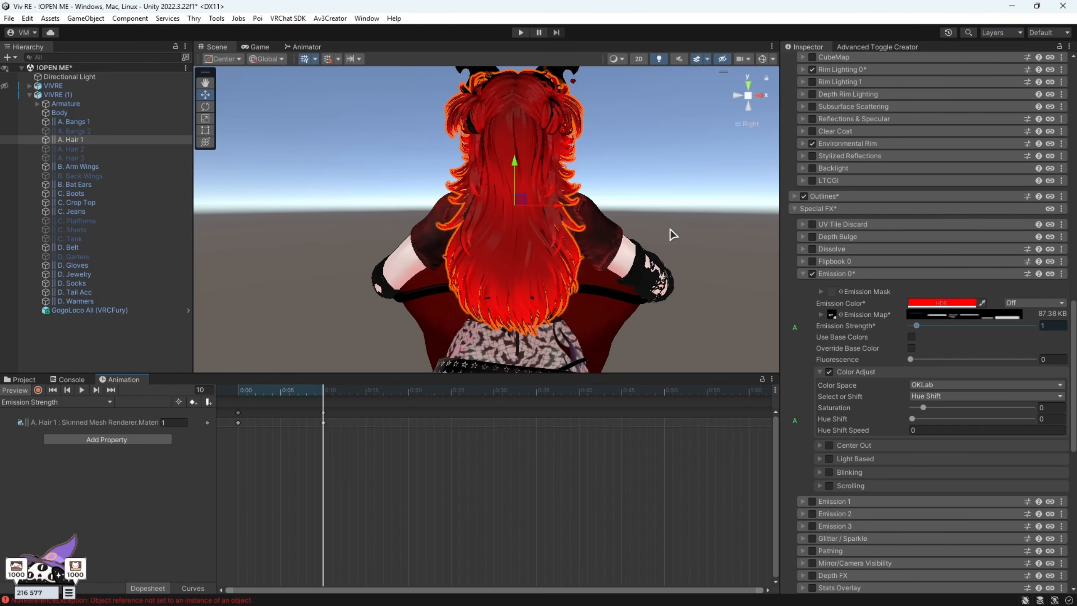
# - Try the HAIR 2 and HAIR 3 materials from the 1. MATS folder in A. Hair 1's first material slot
pyautogui.click(29, 381)
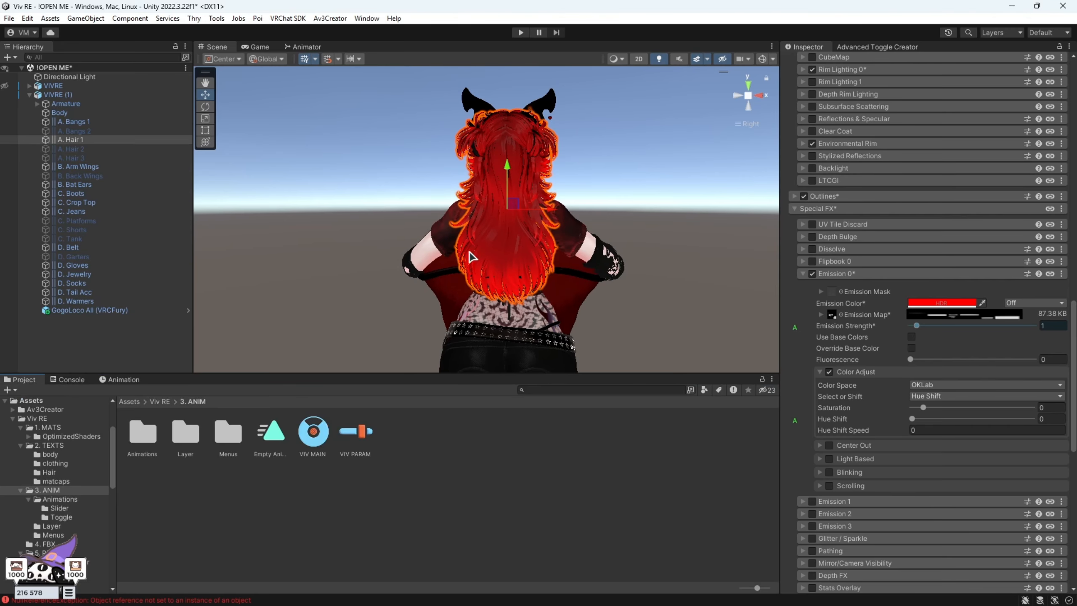
pyautogui.click(163, 402)
pyautogui.doubleClick(144, 431)
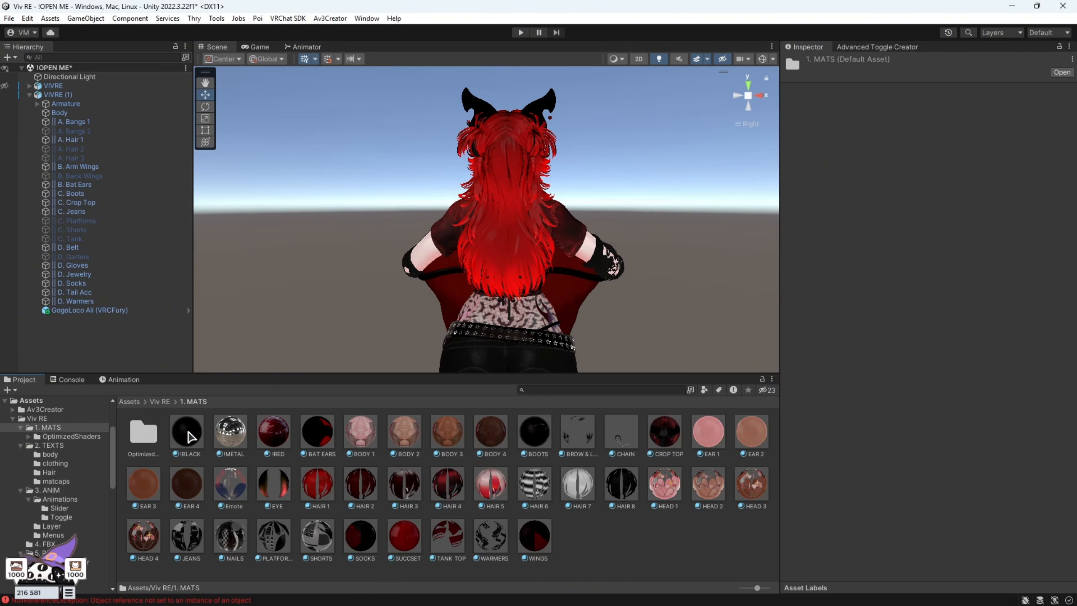
pyautogui.click(94, 142)
pyautogui.keyDown('alt'); pyautogui.moveTo(305, 288); pyautogui.dragTo(720, 297); pyautogui.keyUp('alt')
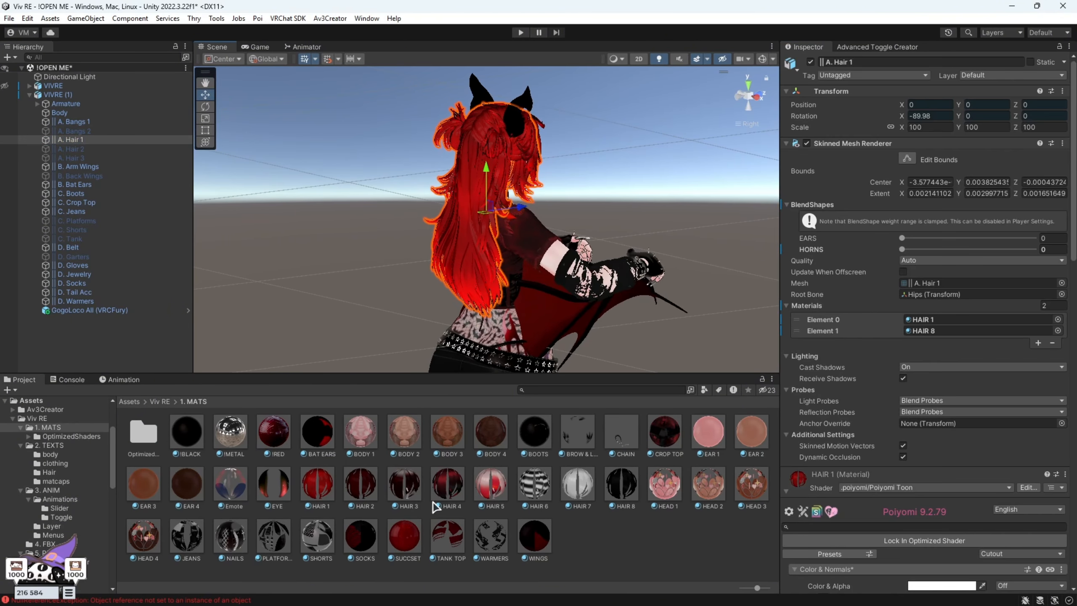
pyautogui.moveTo(351, 500); pyautogui.dragTo(937, 322)
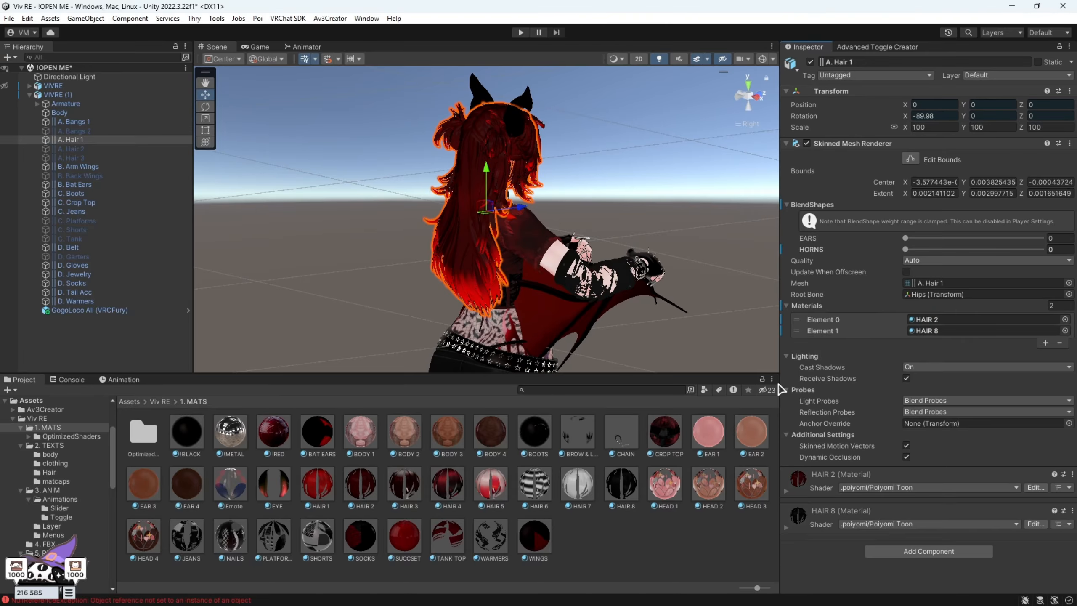
pyautogui.moveTo(400, 490); pyautogui.dragTo(937, 320)
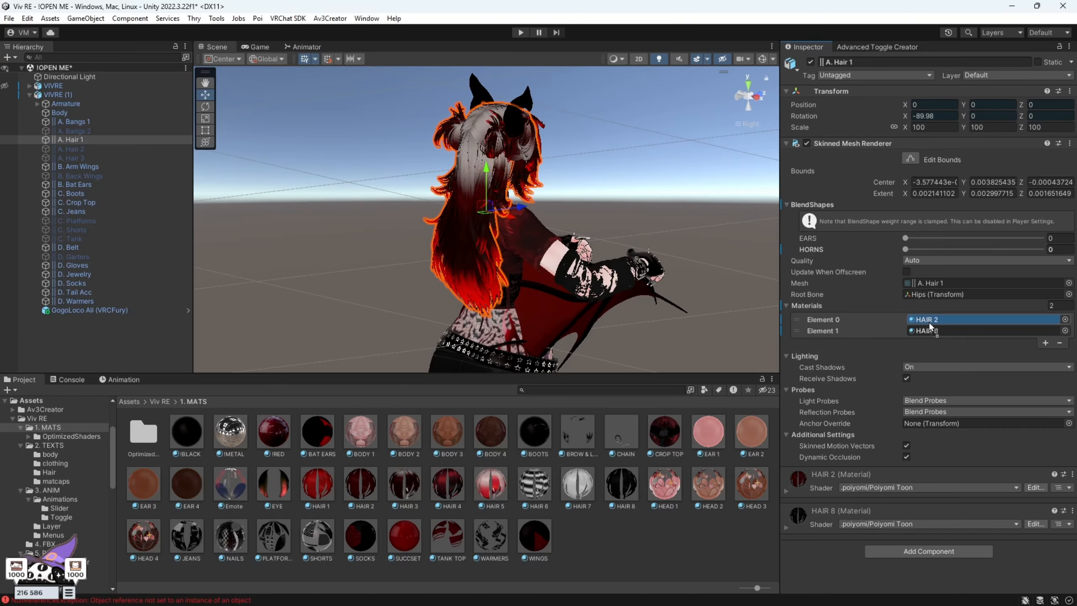
# - Try the HAIR 6 and HAIR 8 materials in A. Hair 1's first material slot and restore HAIR 1
pyautogui.moveTo(736, 376); pyautogui.dragTo(928, 321)
pyautogui.moveTo(534, 484); pyautogui.dragTo(928, 322)
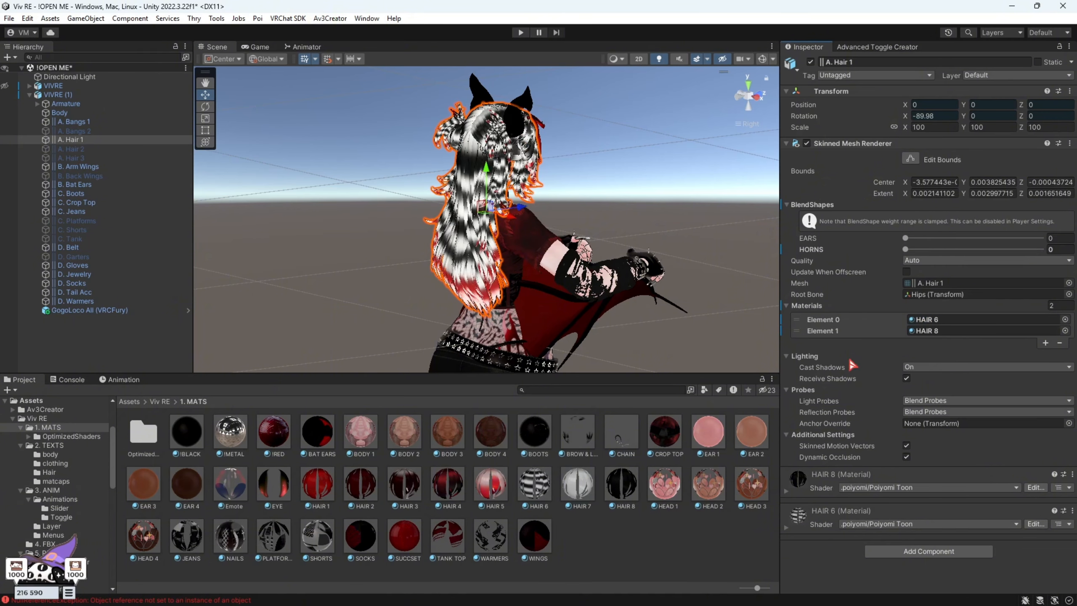
pyautogui.moveTo(853, 364); pyautogui.dragTo(926, 323)
pyautogui.moveTo(620, 485); pyautogui.dragTo(942, 318)
pyautogui.keyDown('alt'); pyautogui.moveTo(628, 218); pyautogui.dragTo(665, 190); pyautogui.keyUp('alt')
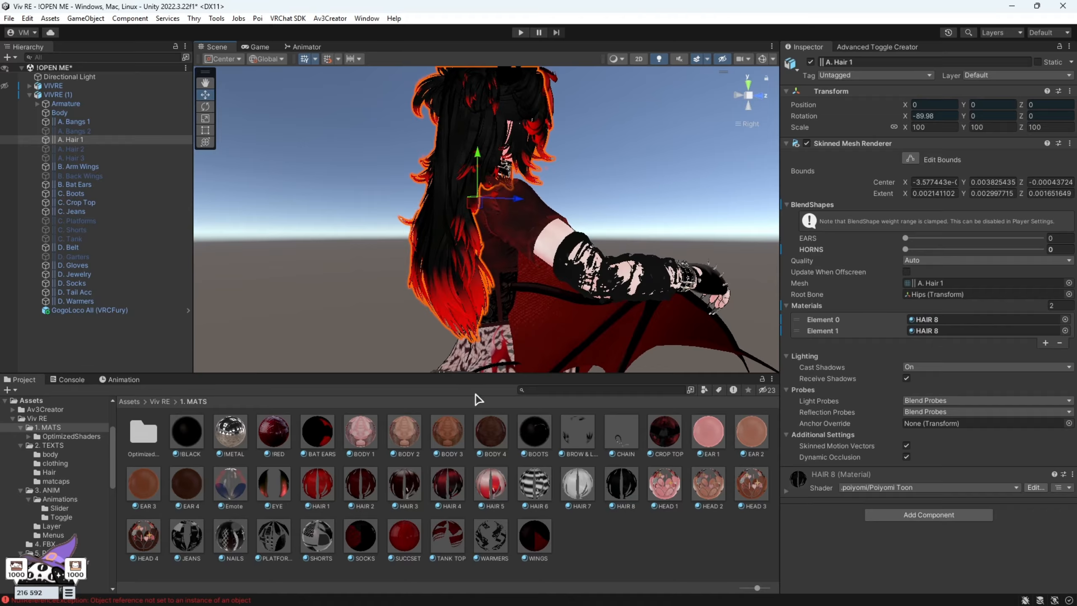
pyautogui.moveTo(865, 365); pyautogui.dragTo(926, 319)
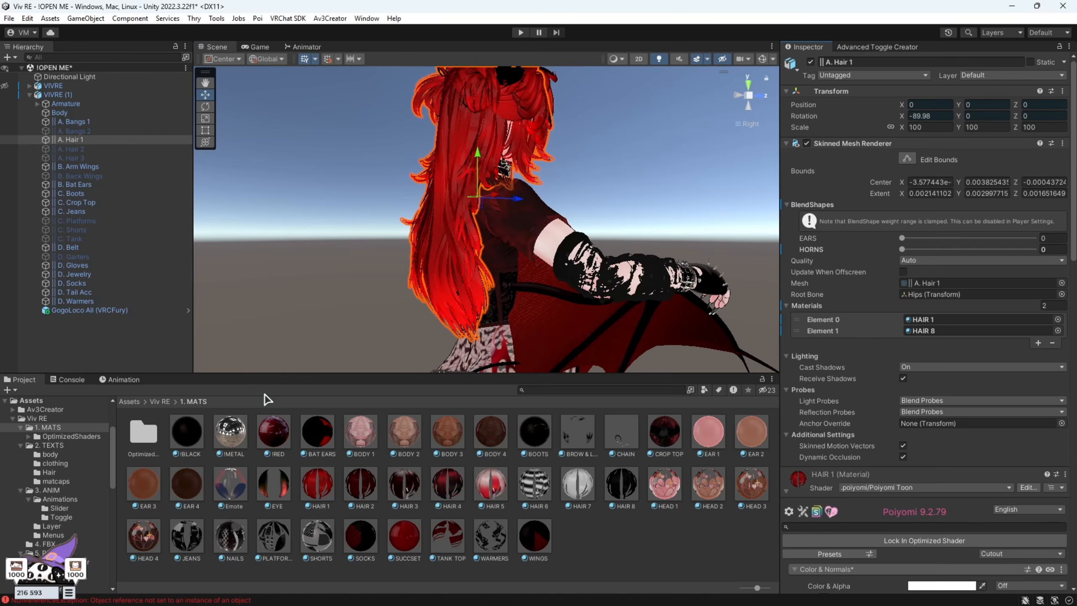
# - Record Emission Strength at 1 on frame 10 for A. Bangs 1, A. Bangs 2, A. Hair 2 and A. Hair 3 as well
pyautogui.click(123, 380)
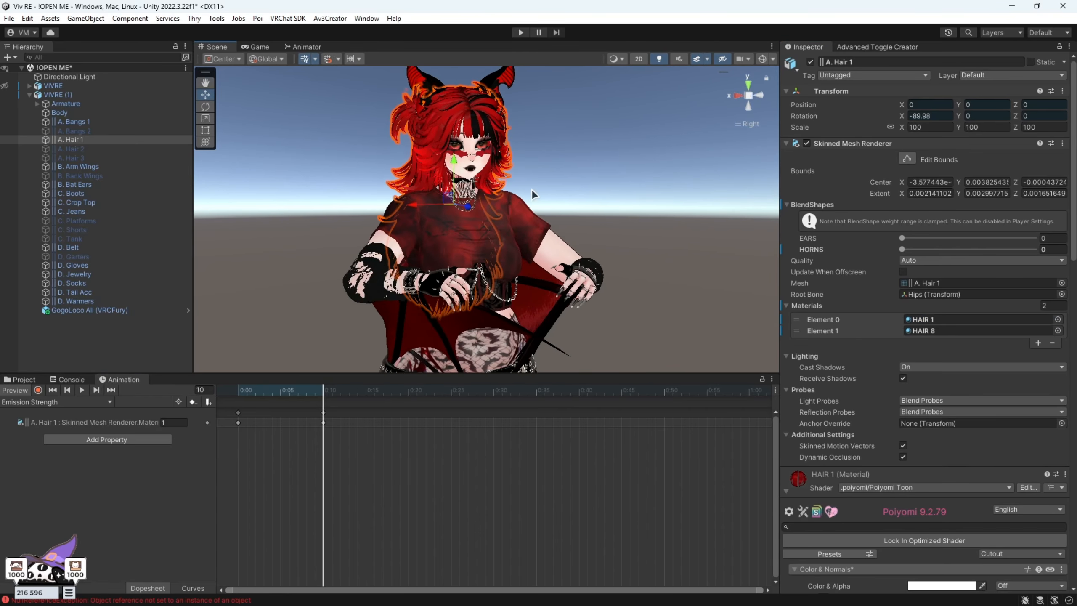
pyautogui.click(38, 390)
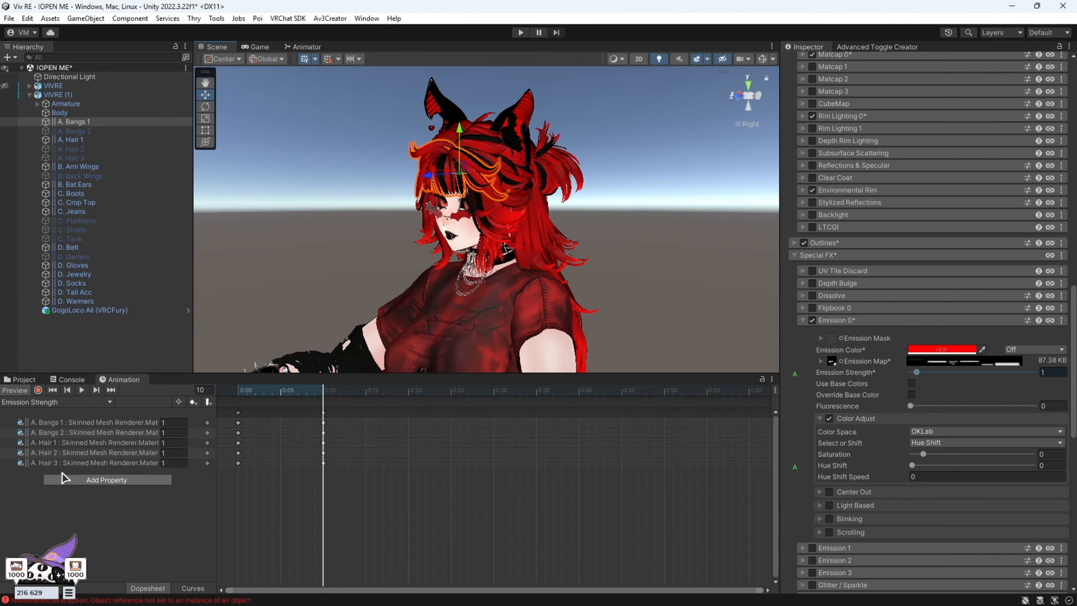
pyautogui.keyDown('alt'); pyautogui.moveTo(647, 198); pyautogui.dragTo(712, 132); pyautogui.keyUp('alt')
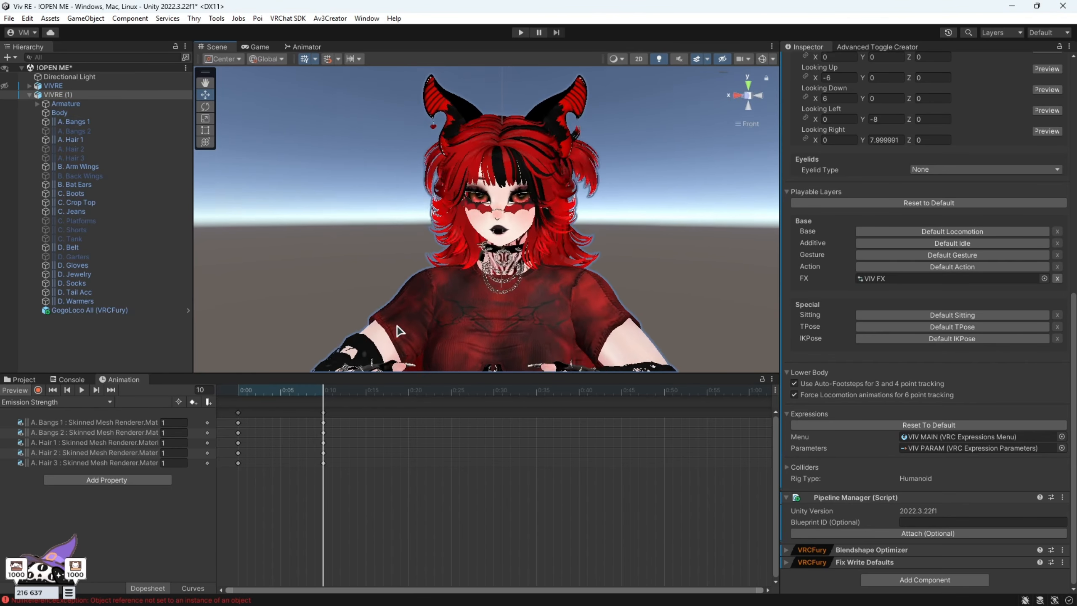
# - Add a Float parameter named Emission Strength to VIV PARAM
pyautogui.click(24, 380)
pyautogui.click(356, 433)
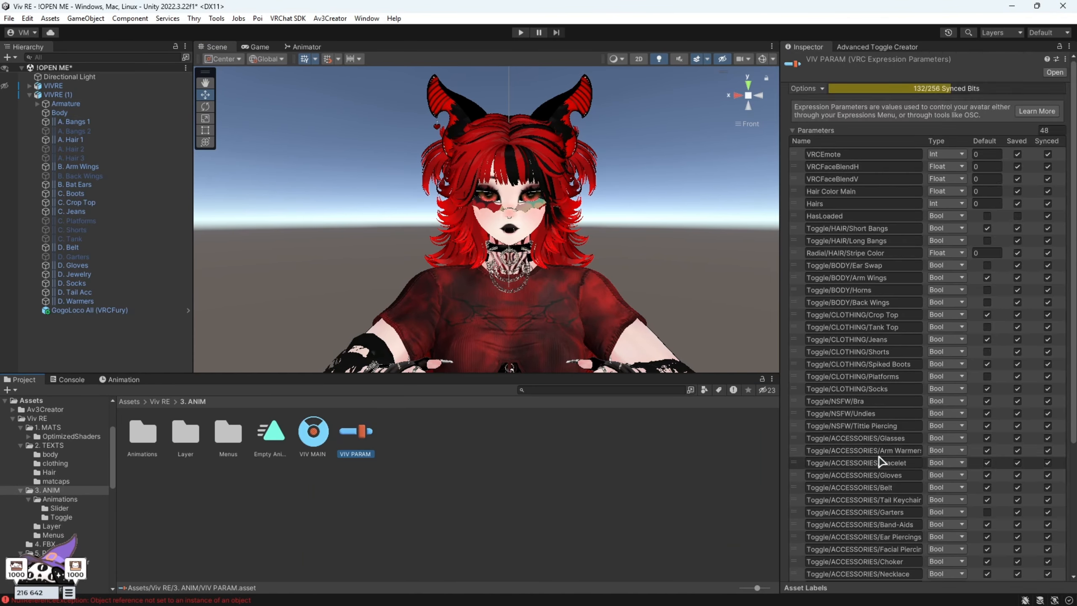
pyautogui.write('Ha')
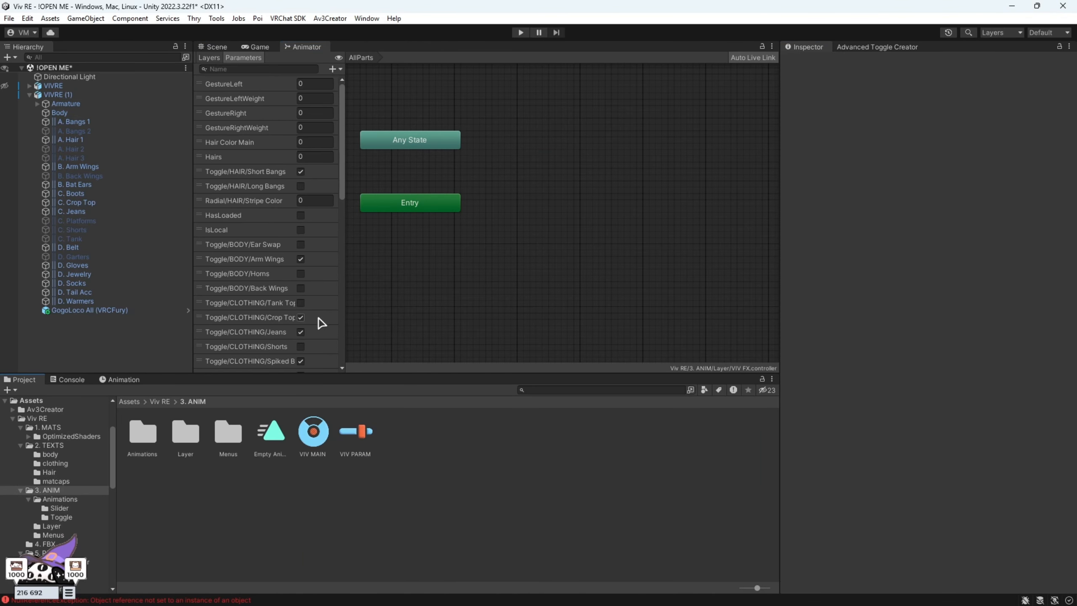
# - Add an Emission Strength layer to the VIV FX controller and place the Emission Strength clip in it
pyautogui.scroll(-5, 317, 319)
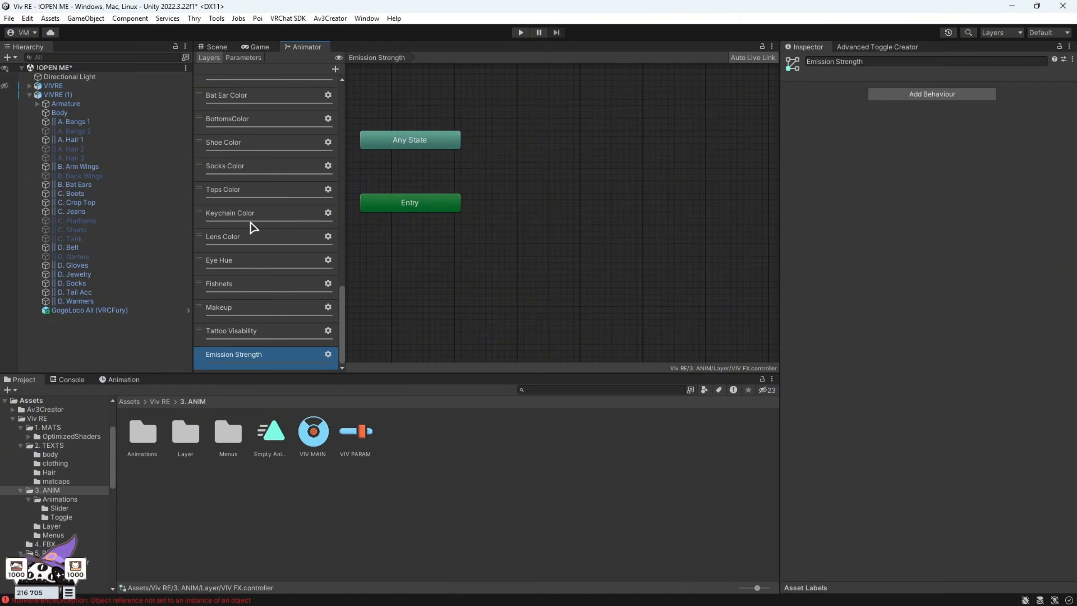
pyautogui.doubleClick(143, 433)
pyautogui.moveTo(228, 430); pyautogui.dragTo(586, 200)
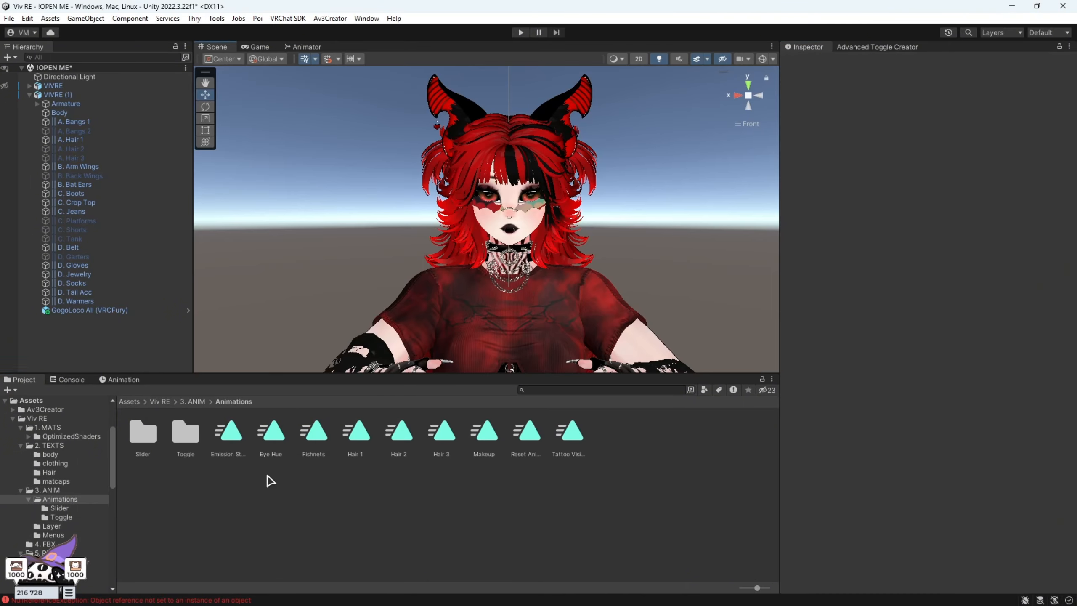
# - Move the Emission Strength, Eye Hue, Fishnets, Makeup and Tattoo Visibility clips into the Menus folder
pyautogui.keyDown('ctrl'); pyautogui.click(577, 445); pyautogui.keyUp('ctrl')
pyautogui.moveTo(272, 431); pyautogui.dragTo(235, 439)
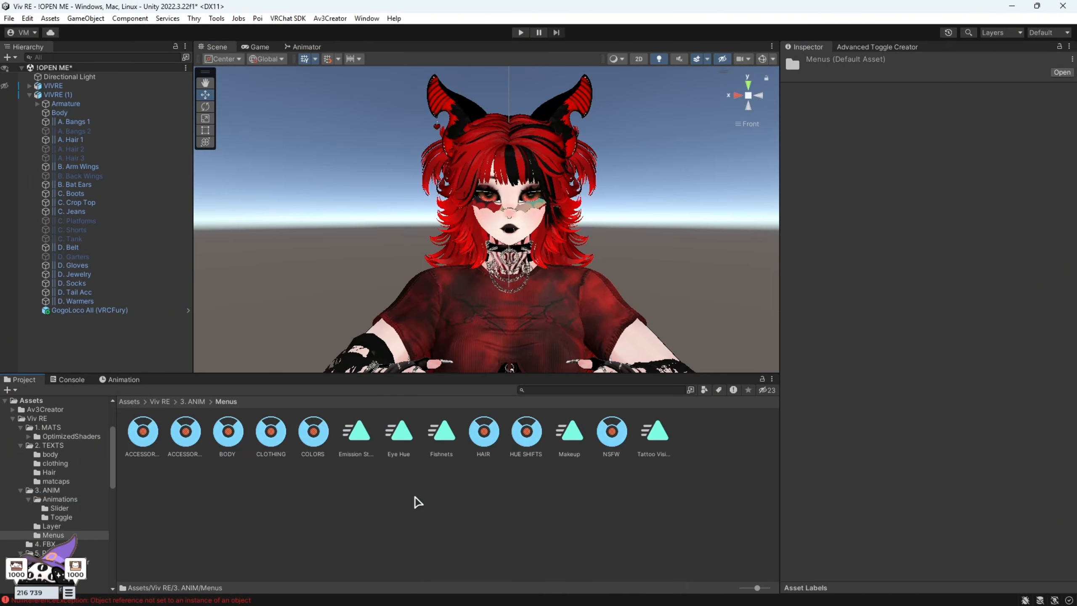
# - Add a RadialPuppet control named Emissions to the HAIR menu with Emission Strength as its rotation parameter
pyautogui.click(502, 433)
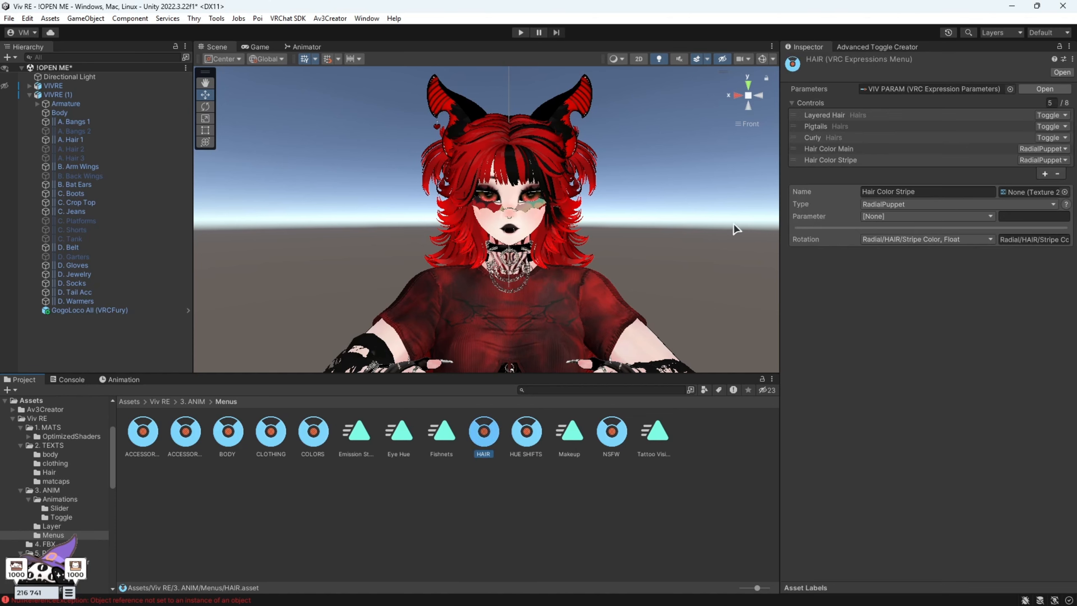
pyautogui.click(1044, 173)
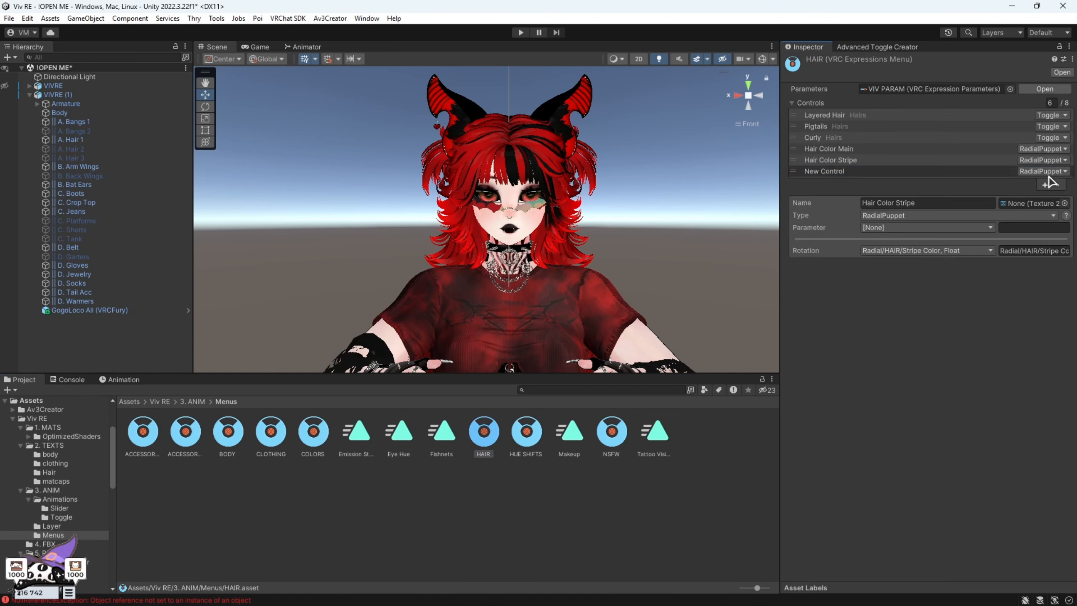
pyautogui.click(928, 202)
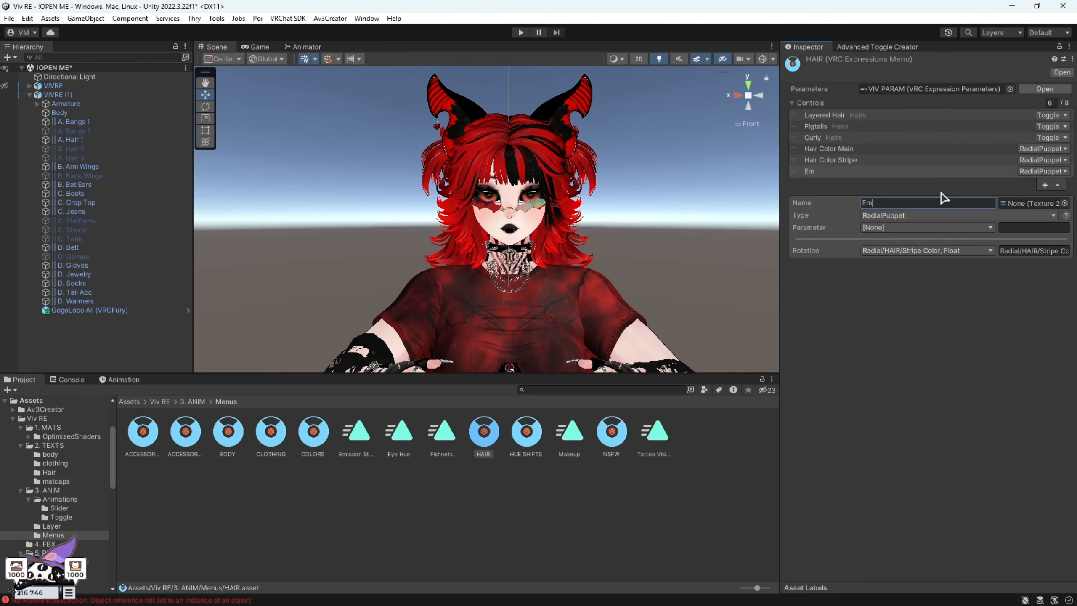
pyautogui.click(979, 250)
pyautogui.click(916, 382)
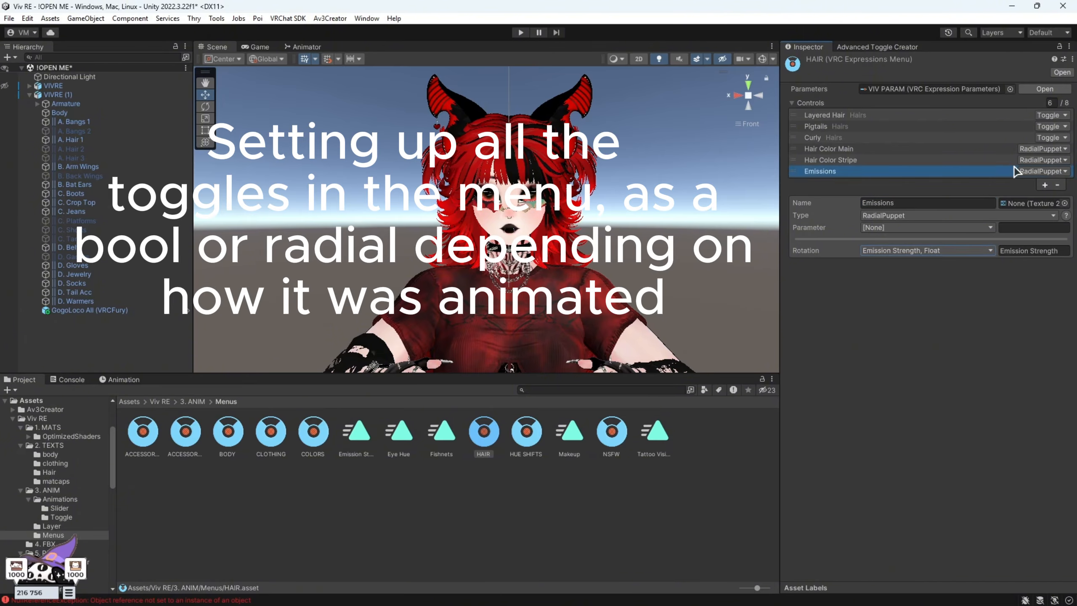
# - Add an Eye Hue RadialPuppet rotating Eye Hue below Hair in the BODY menu, and move the Emission Strength and Eye Hue clips out of Menus
pyautogui.moveTo(357, 435); pyautogui.dragTo(88, 514)
pyautogui.click(228, 432)
pyautogui.click(1045, 174)
pyautogui.click(952, 202)
pyautogui.write('Eye Hue')
pyautogui.click(921, 229)
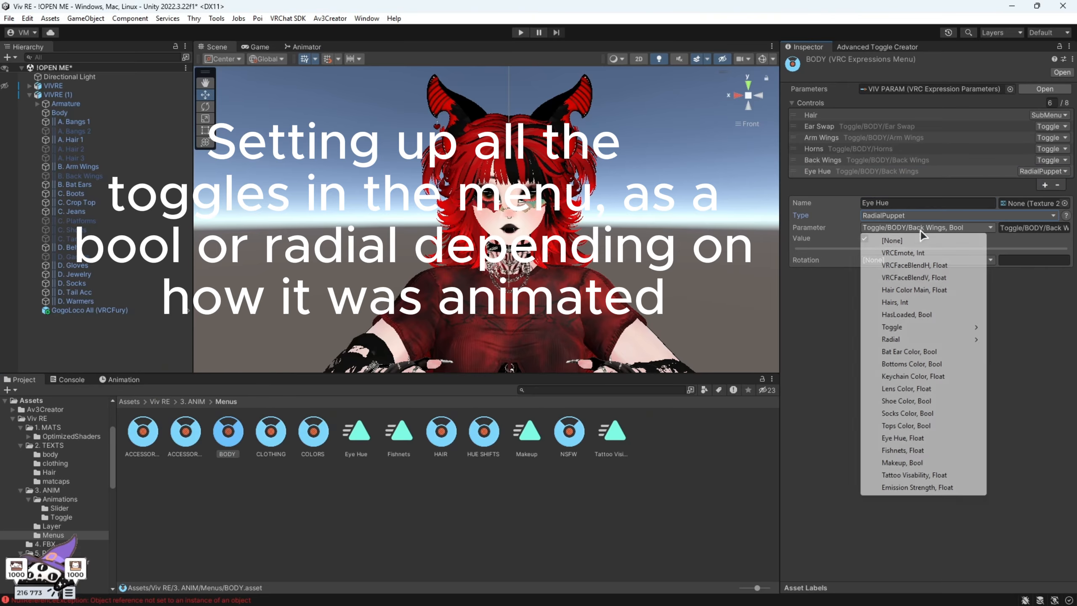
pyautogui.click(933, 251)
pyautogui.click(952, 460)
pyautogui.moveTo(807, 173); pyautogui.dragTo(807, 129)
pyautogui.moveTo(356, 433); pyautogui.dragTo(71, 512)
# - Add a Toggle control named Makeup with the Makeup parameter to the BODY menu, and move the Makeup clip out of the Menus folder
pyautogui.click(228, 432)
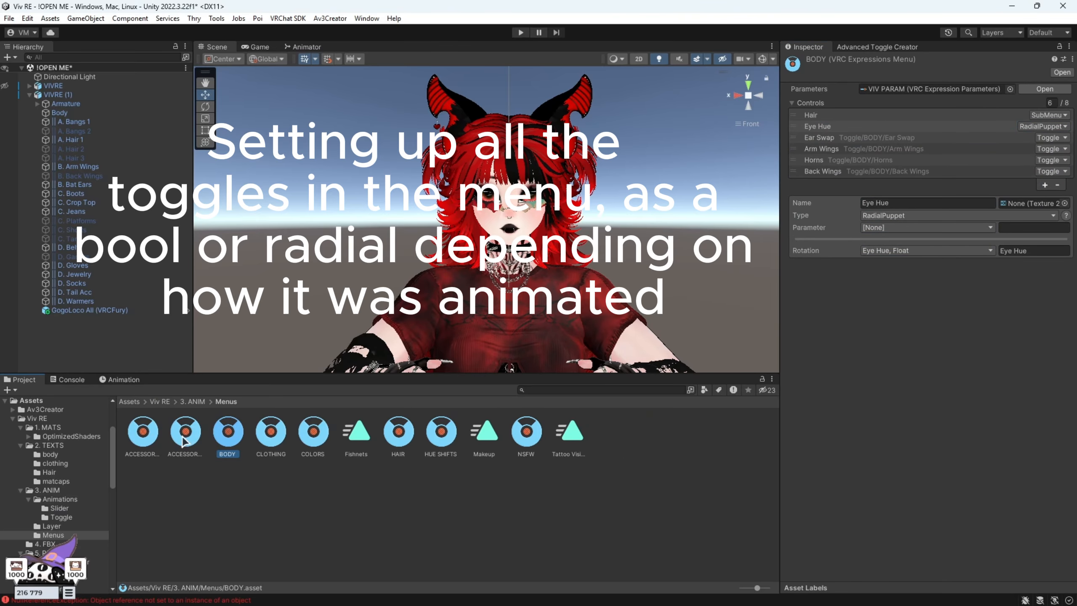
pyautogui.click(1044, 185)
pyautogui.click(929, 214)
pyautogui.write('Makeup')
pyautogui.click(913, 239)
pyautogui.click(934, 478)
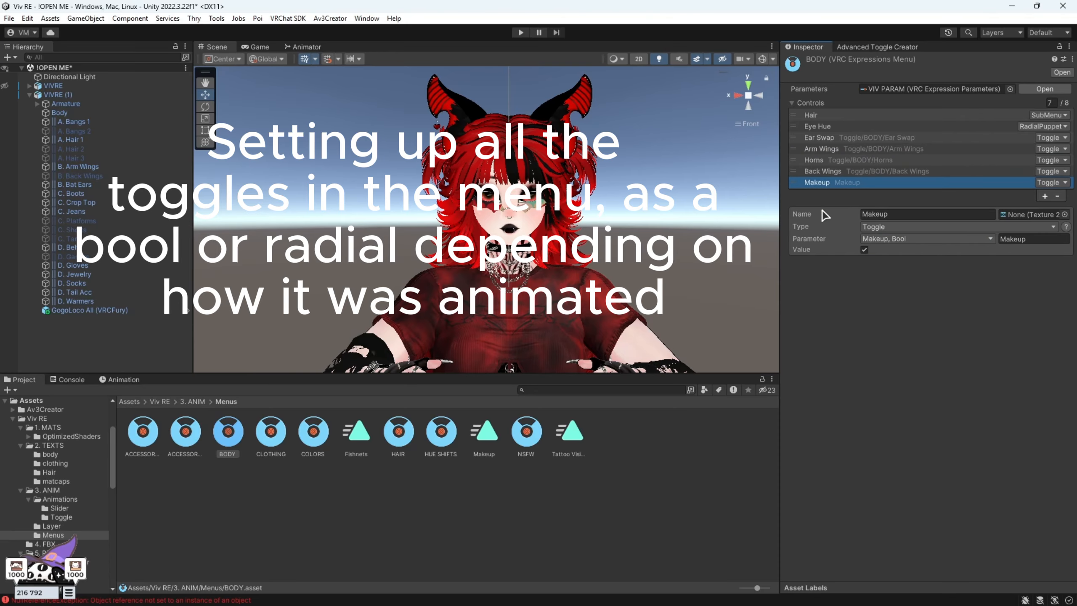
pyautogui.click(60, 499)
pyautogui.scroll(-1, 72, 525)
pyautogui.click(64, 501)
# - Add a RadialPuppet control named Tattoo Visability to the BODY menu with Tattoo Visability as its rotation parameter
pyautogui.click(1044, 196)
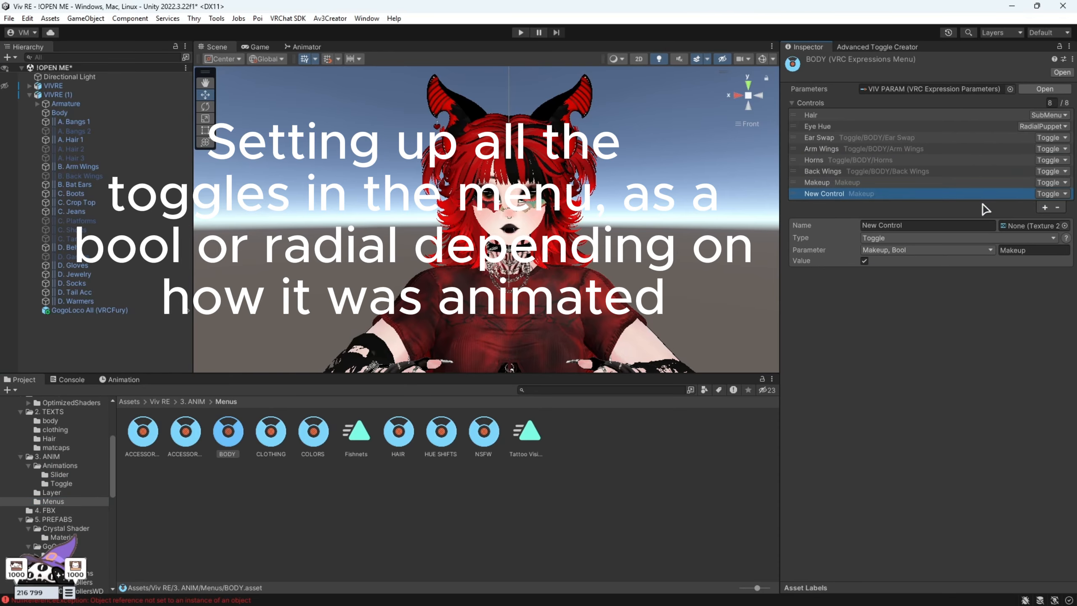
pyautogui.click(967, 225)
pyautogui.write('Tattoo Visability')
pyautogui.click(916, 239)
pyautogui.click(904, 310)
pyautogui.click(897, 250)
pyautogui.click(894, 273)
pyautogui.click(916, 522)
# - Move the Eye Hue control below Back Wings, and move the Tattoo Visability clip into the Slider folder
pyautogui.moveTo(796, 127); pyautogui.dragTo(798, 172)
pyautogui.moveTo(527, 433); pyautogui.dragTo(62, 475)
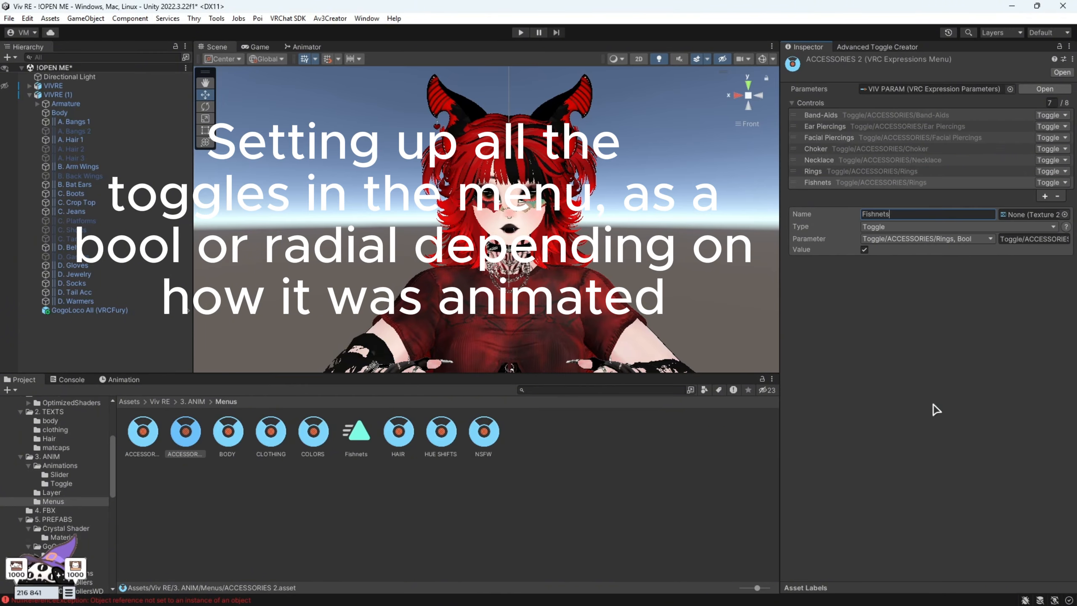
# - Configure the Fishnets control in the ACCESSORIES 2 menu as a radial with Fishnets as its rotation parameter
pyautogui.click(925, 238)
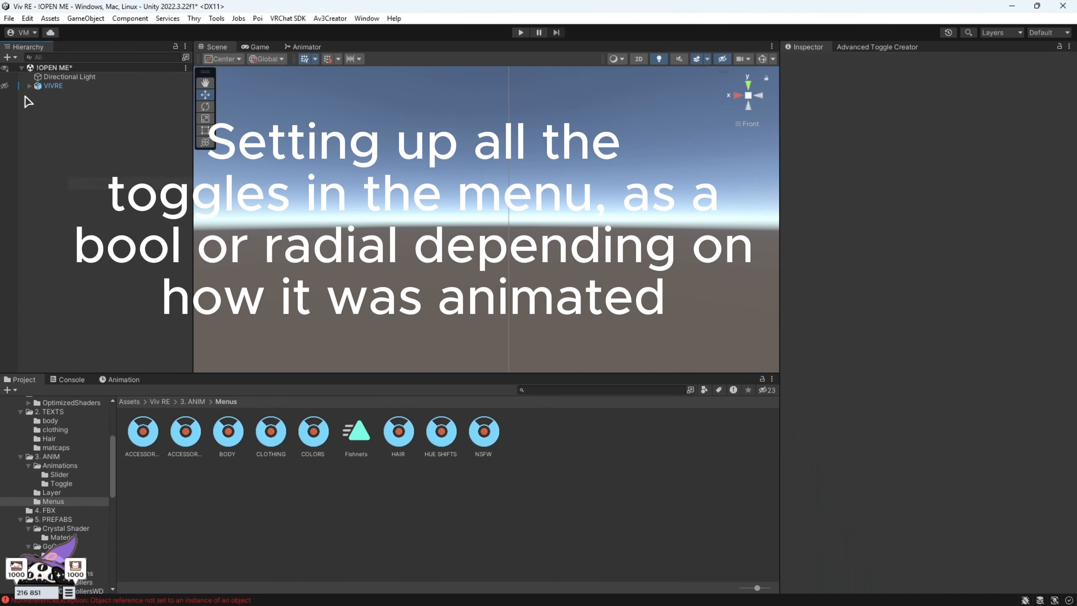
# - Enter Play mode and test the Eye Hue radial in the Body submenu of the VIVRE avatar's expressions menu
pyautogui.click(521, 33)
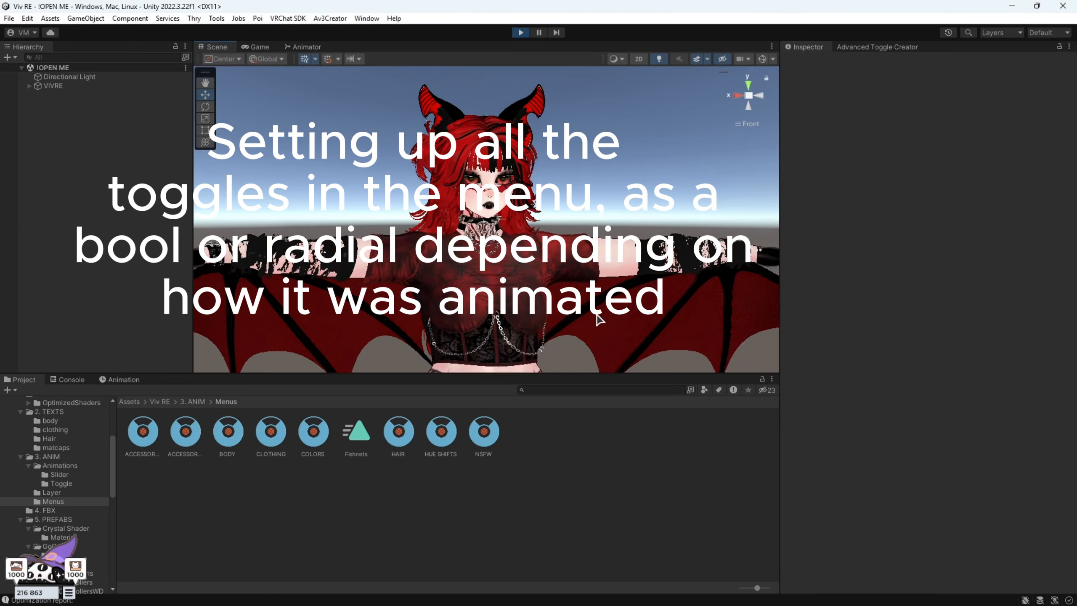
pyautogui.scroll(-3, 597, 315)
pyautogui.moveTo(613, 247); pyautogui.dragTo(615, 184, button='middle')
pyautogui.click(899, 212)
pyautogui.scroll(5, 587, 231)
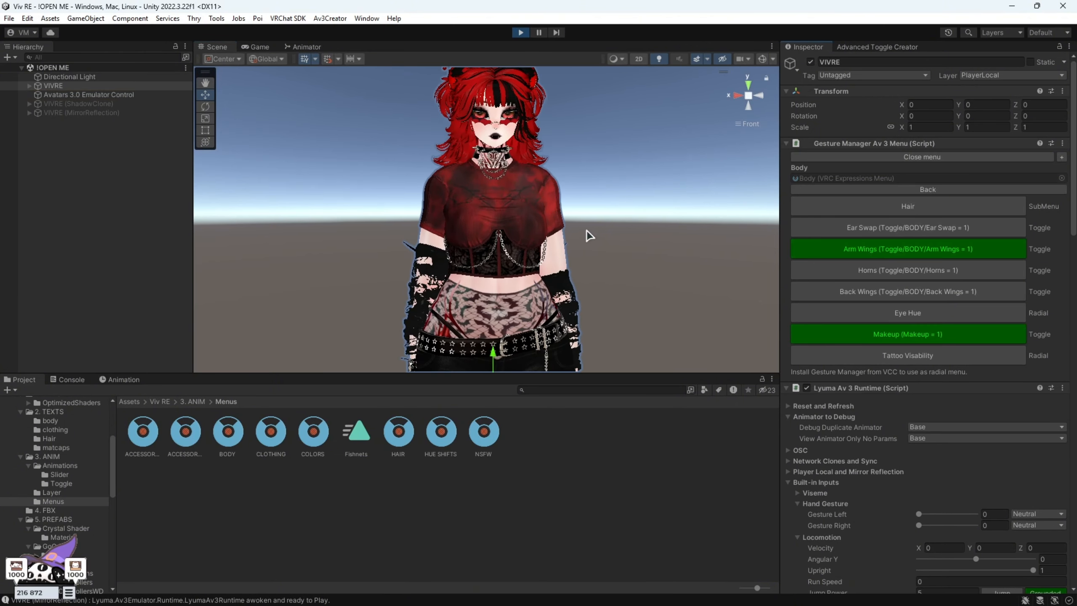
pyautogui.scroll(3, 679, 178)
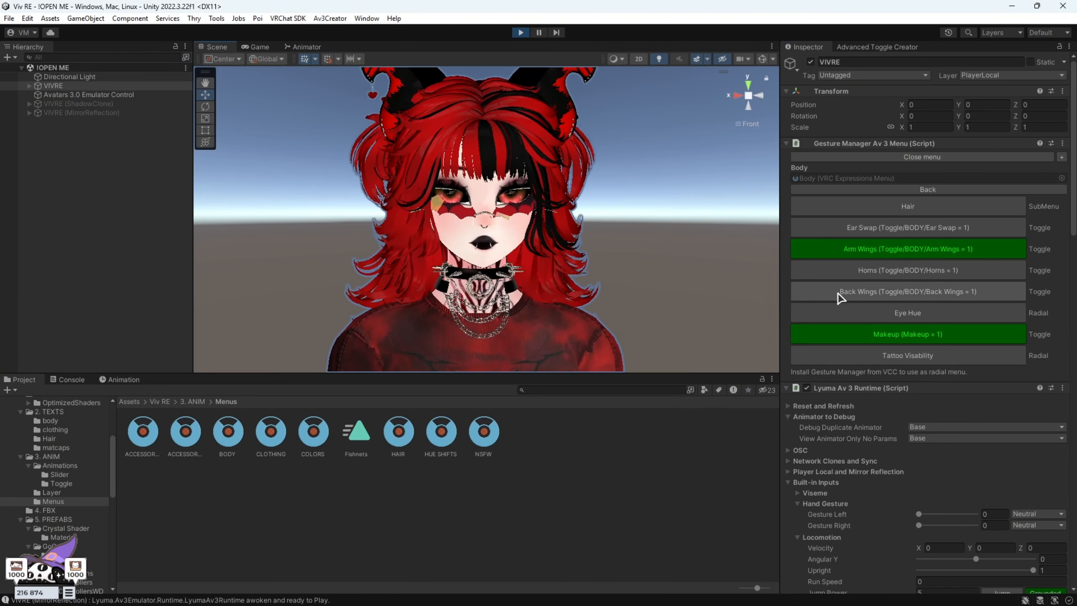
pyautogui.click(895, 315)
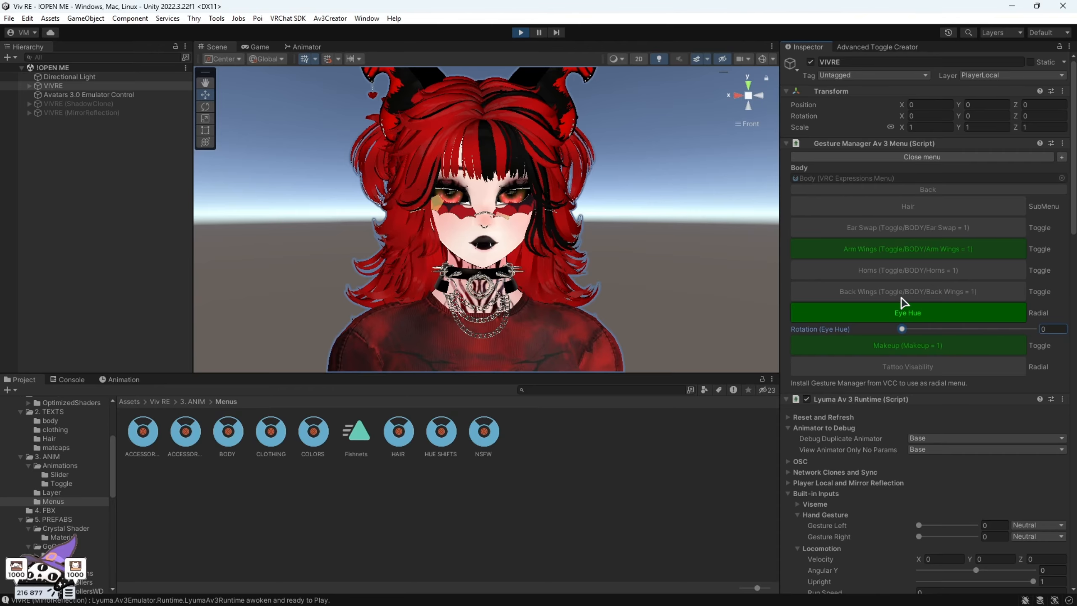
pyautogui.click(904, 312)
# - Test the Tattoo Visability radial while examining the avatar's body, and return it to 0
pyautogui.click(924, 356)
pyautogui.scroll(-8, 626, 299)
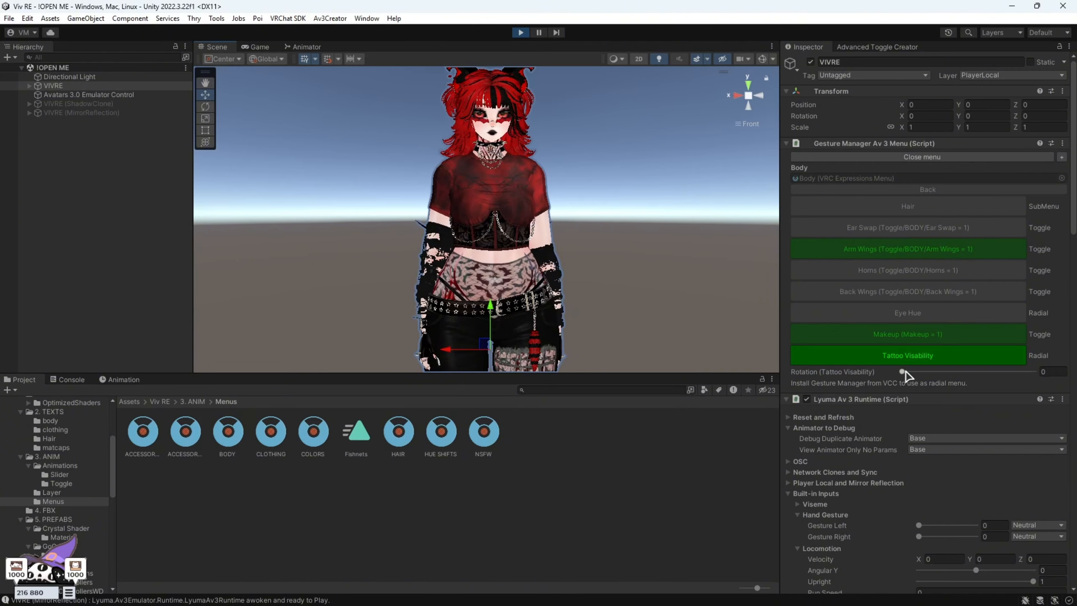
pyautogui.moveTo(983, 385); pyautogui.dragTo(845, 392)
pyautogui.scroll(5, 521, 150)
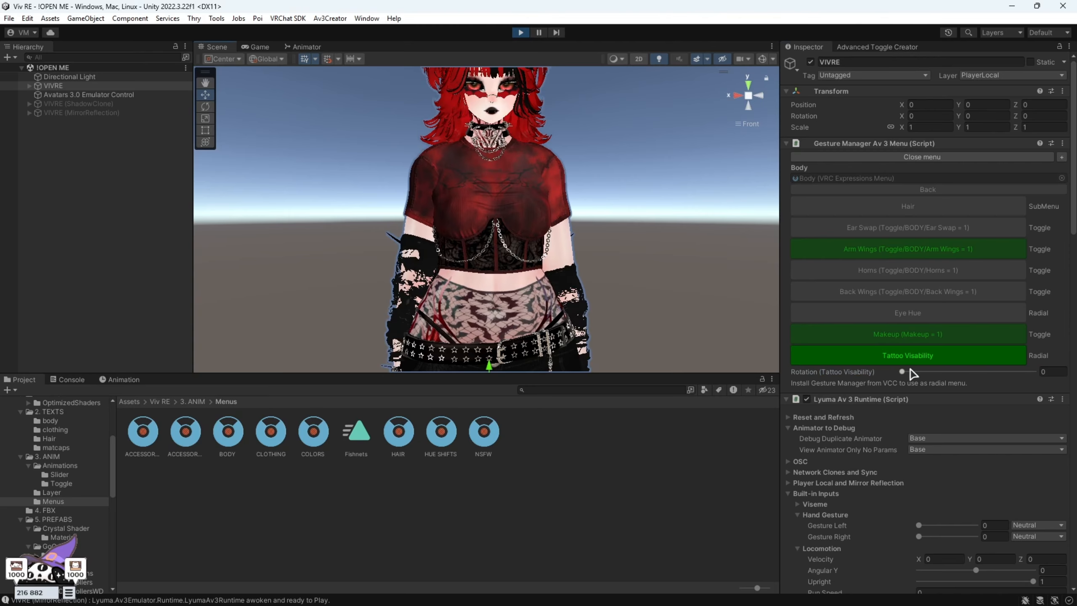
pyautogui.moveTo(912, 374); pyautogui.dragTo(850, 385)
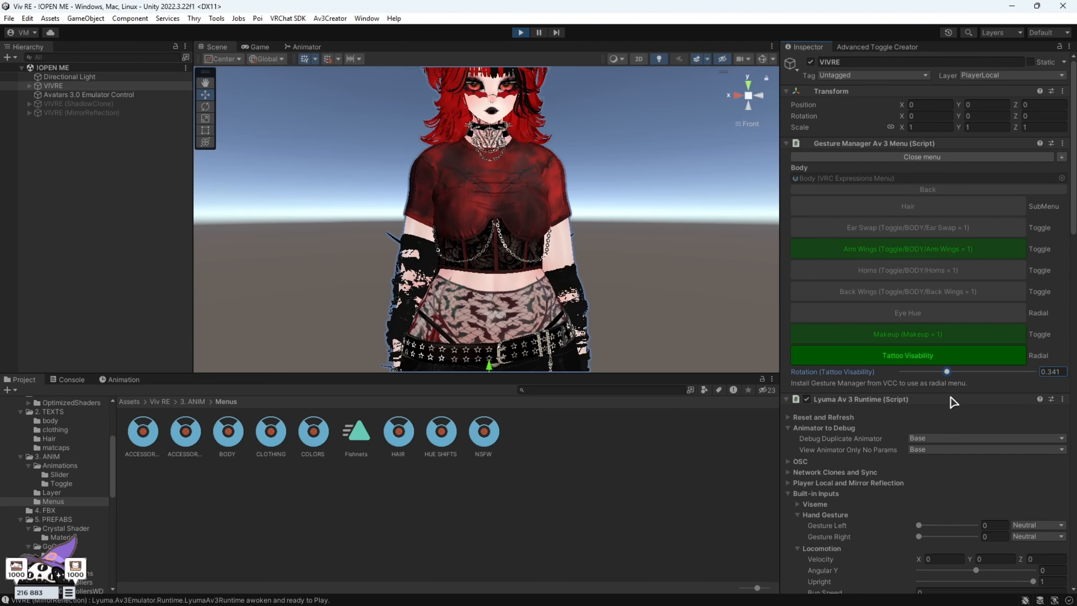
pyautogui.moveTo(969, 396); pyautogui.dragTo(759, 417)
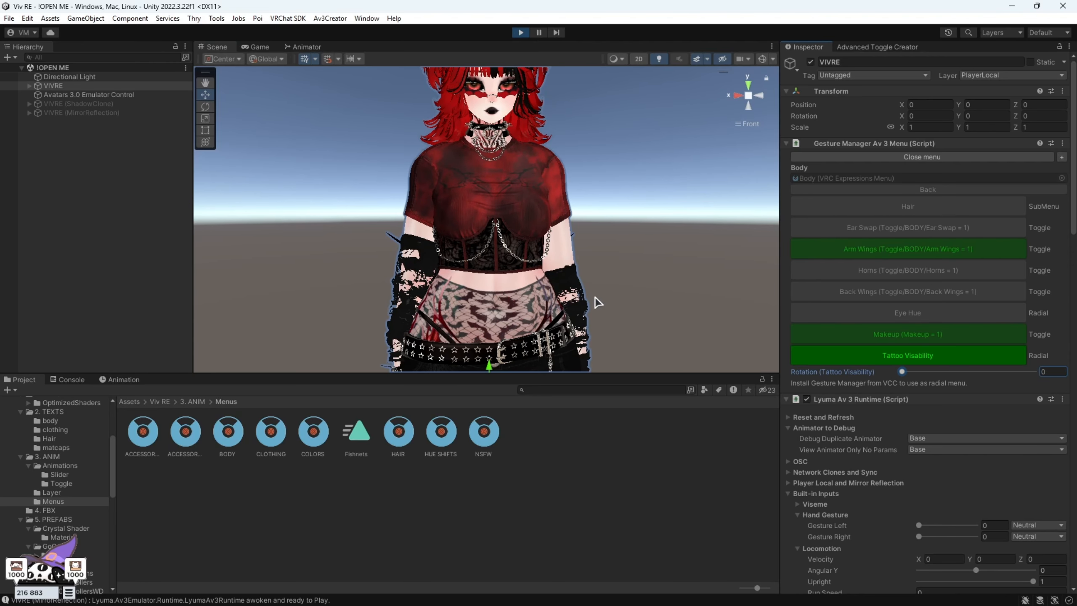
pyautogui.scroll(-3, 574, 236)
pyautogui.click(908, 357)
# - Switch the Makeup toggle off and on repeatedly while examining the avatar's face
pyautogui.scroll(5, 625, 156)
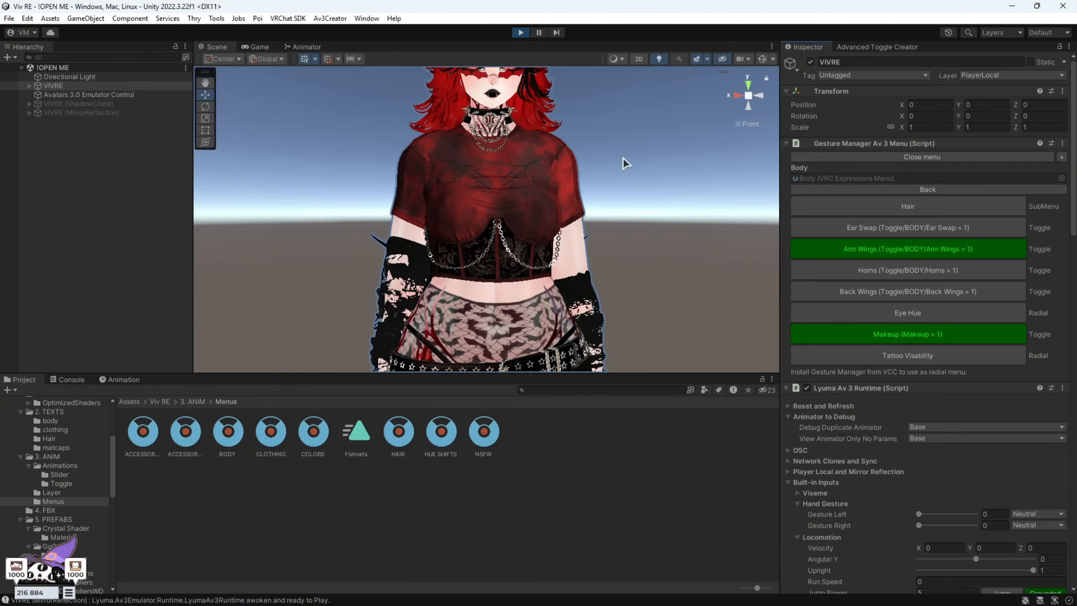
pyautogui.moveTo(626, 155); pyautogui.dragTo(644, 331, button='middle')
pyautogui.click(914, 337)
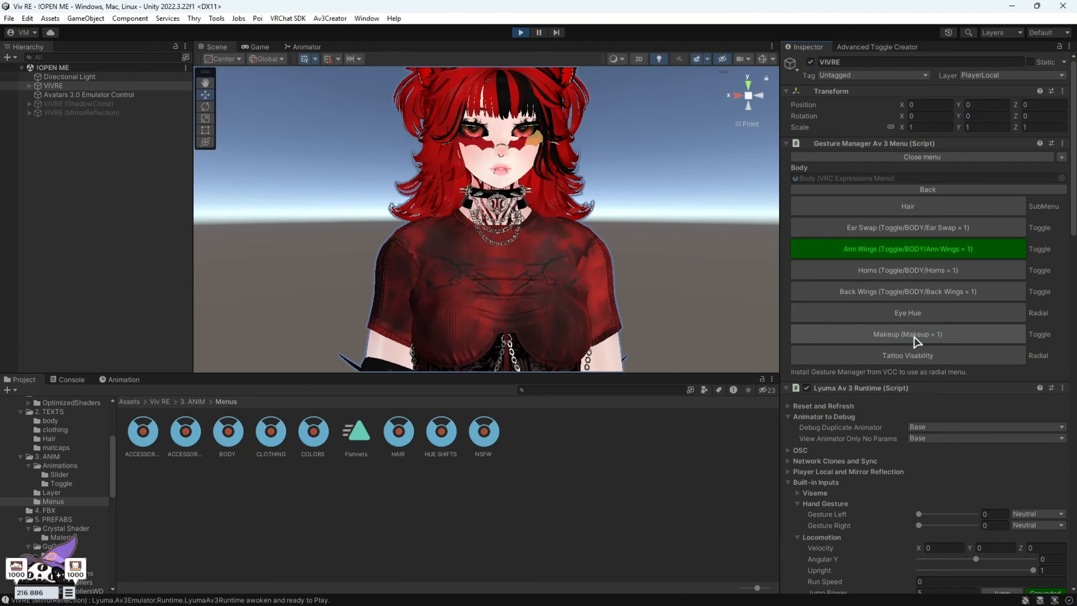
pyautogui.click(914, 337)
pyautogui.click(914, 337)
pyautogui.click(916, 337)
# - Raise the Emissions radial in the Hair submenu to 1 while viewing the hair from behind
pyautogui.keyDown('alt'); pyautogui.moveTo(730, 275); pyautogui.dragTo(598, 266); pyautogui.keyUp('alt')
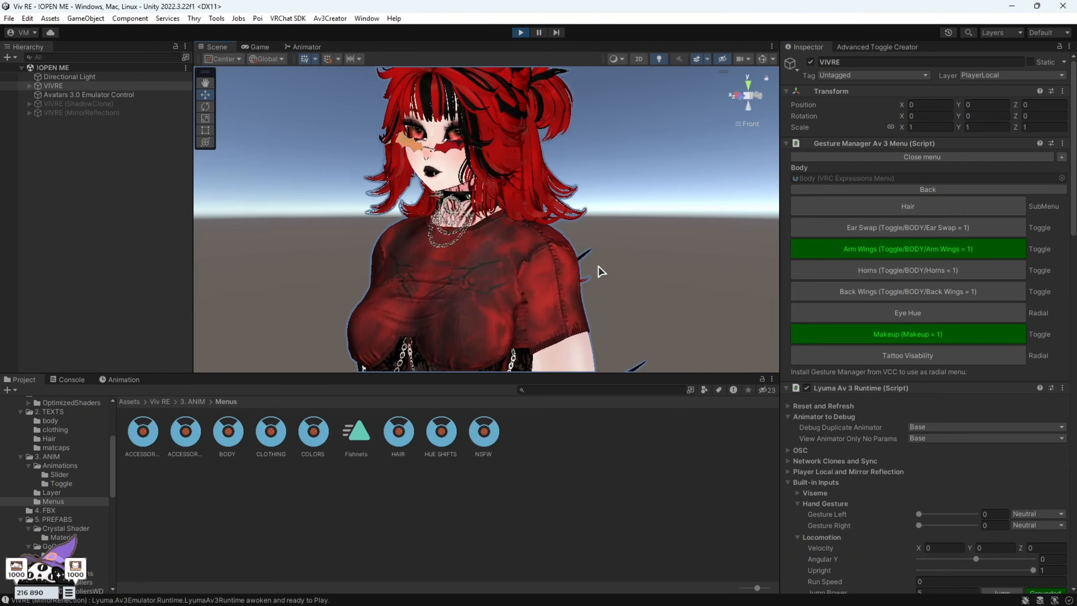
pyautogui.scroll(-4, 600, 264)
pyautogui.scroll(-2, 604, 268)
pyautogui.click(908, 191)
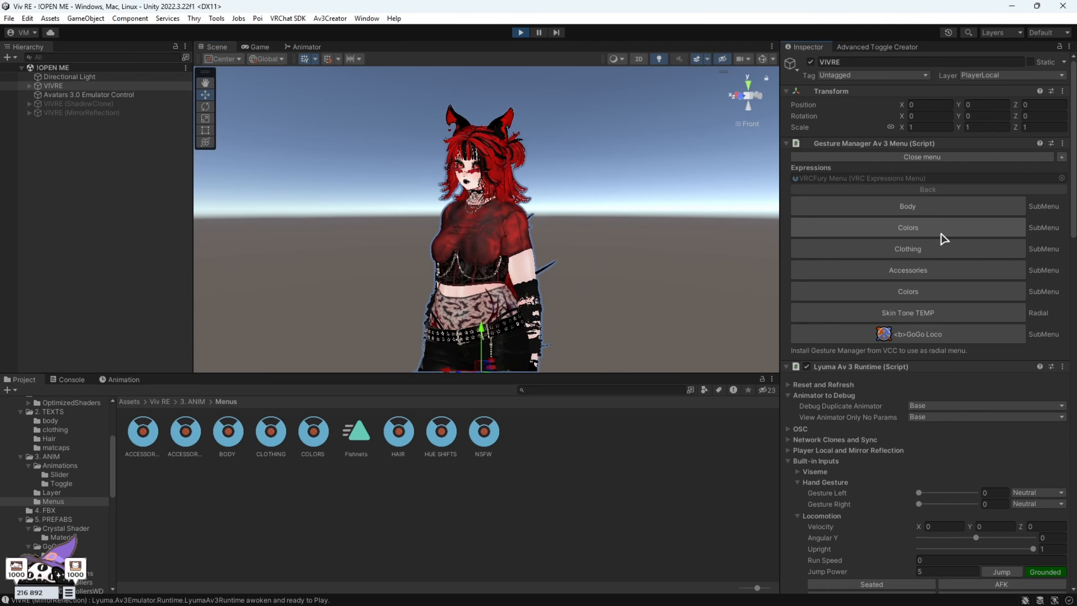
pyautogui.click(925, 209)
pyautogui.click(913, 210)
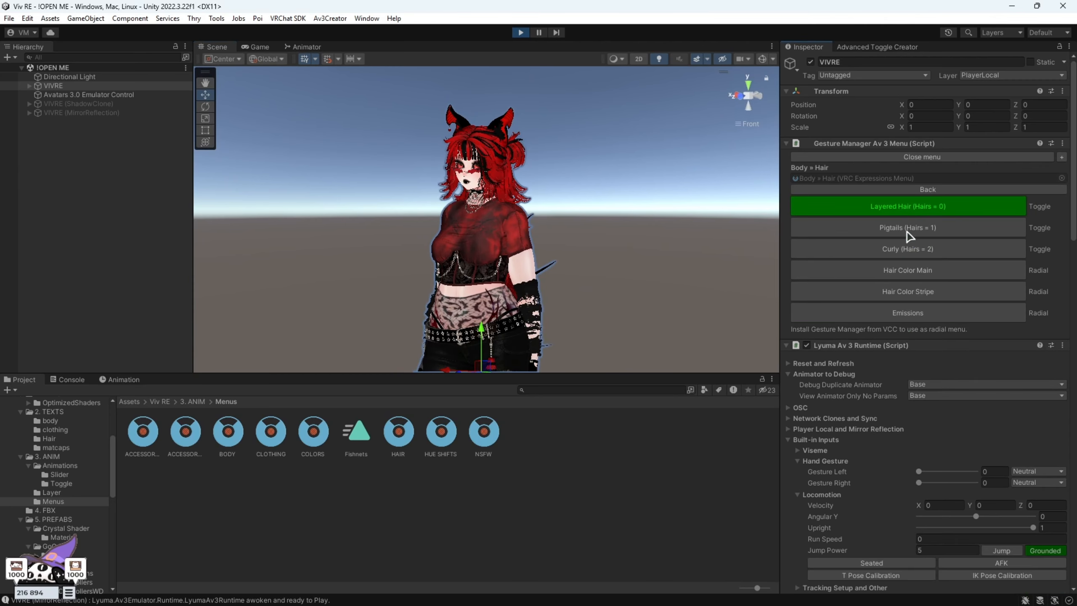
pyautogui.keyDown('alt'); pyautogui.moveTo(551, 271); pyautogui.dragTo(586, 278); pyautogui.keyUp('alt')
pyautogui.scroll(2, 592, 218)
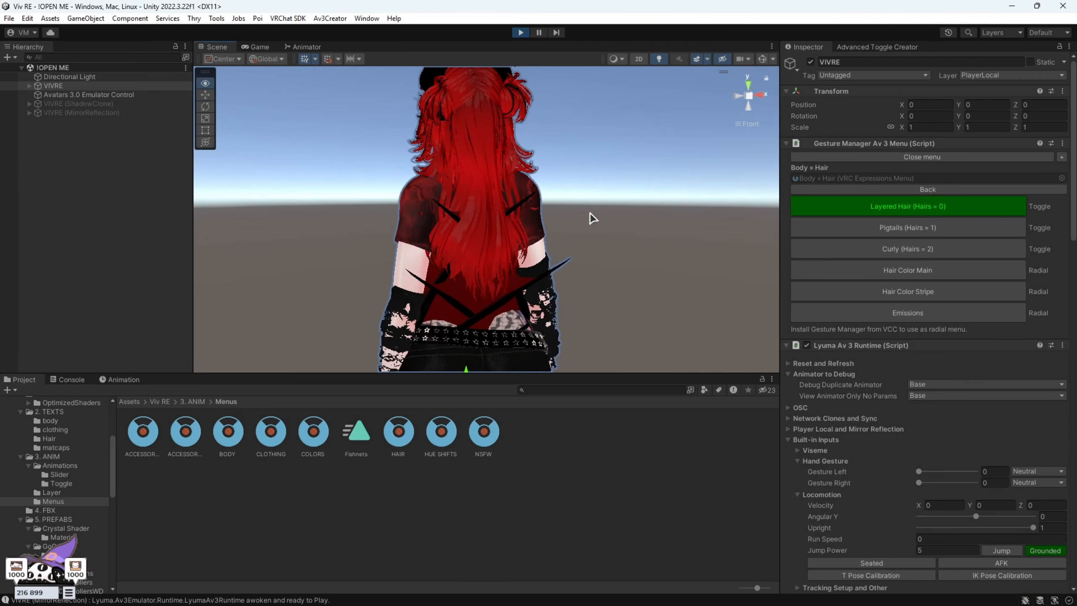
pyautogui.click(895, 314)
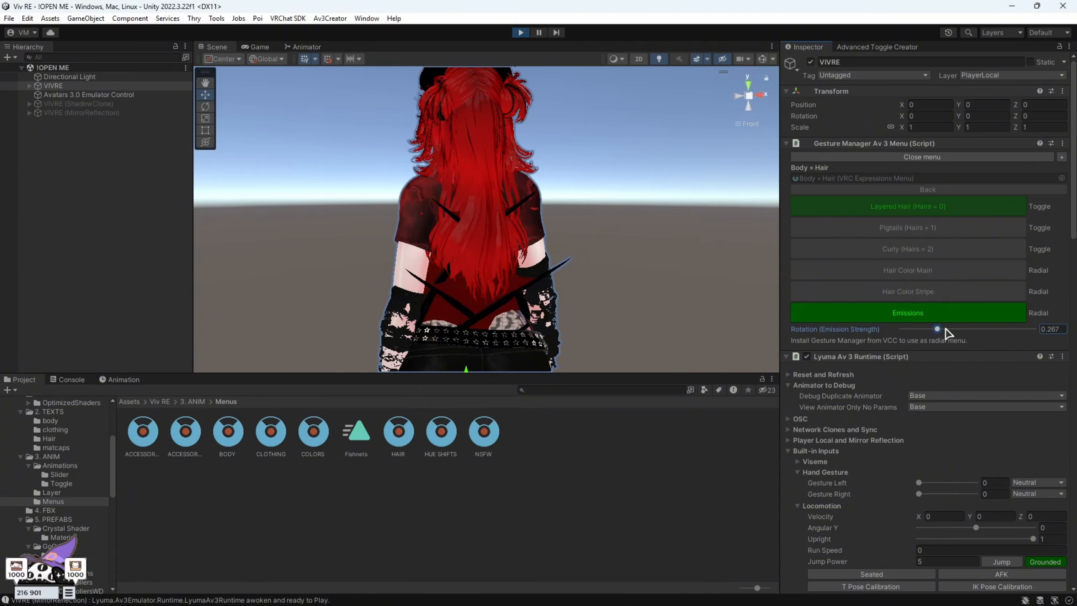
pyautogui.moveTo(947, 334); pyautogui.dragTo(1023, 331)
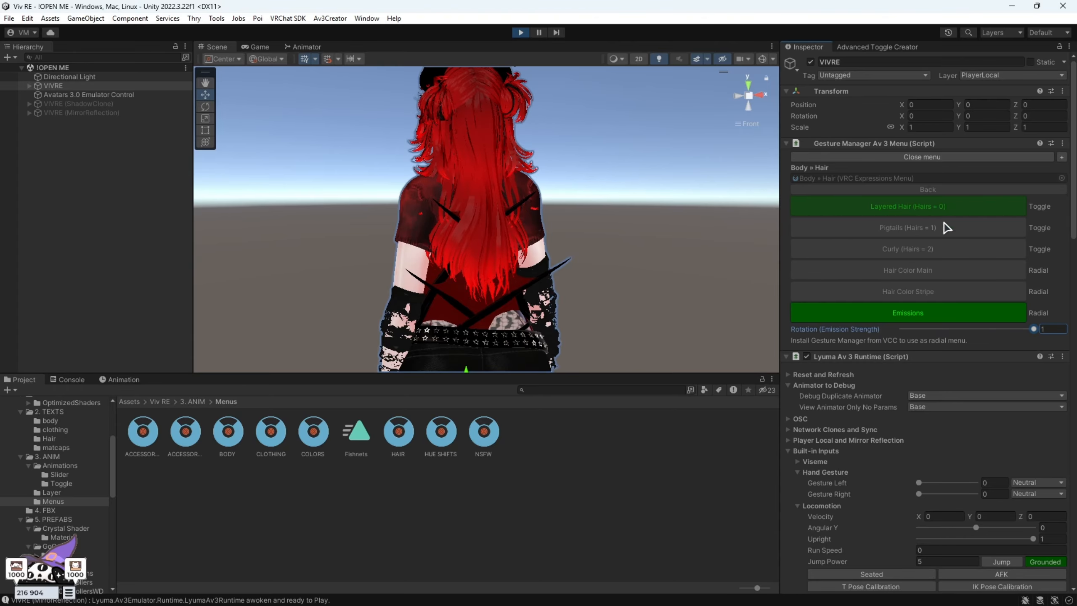
pyautogui.click(985, 314)
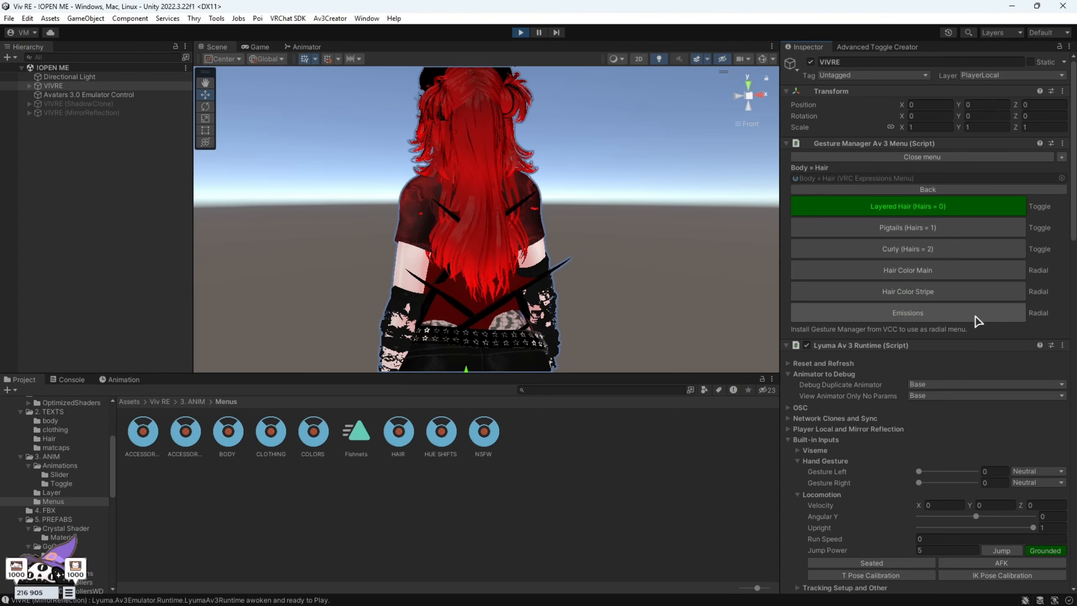
# - Preview the Pigtails and Curly hairstyles, and test the Hair Color Main radial on the curly hair, returning it to 0
pyautogui.click(939, 225)
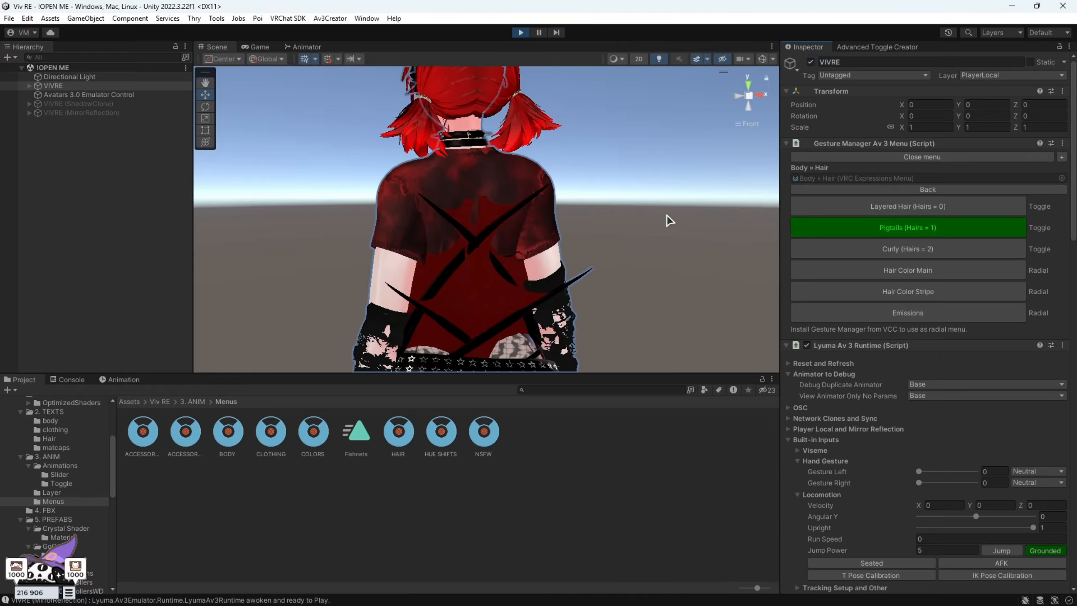
pyautogui.click(908, 254)
pyautogui.click(894, 274)
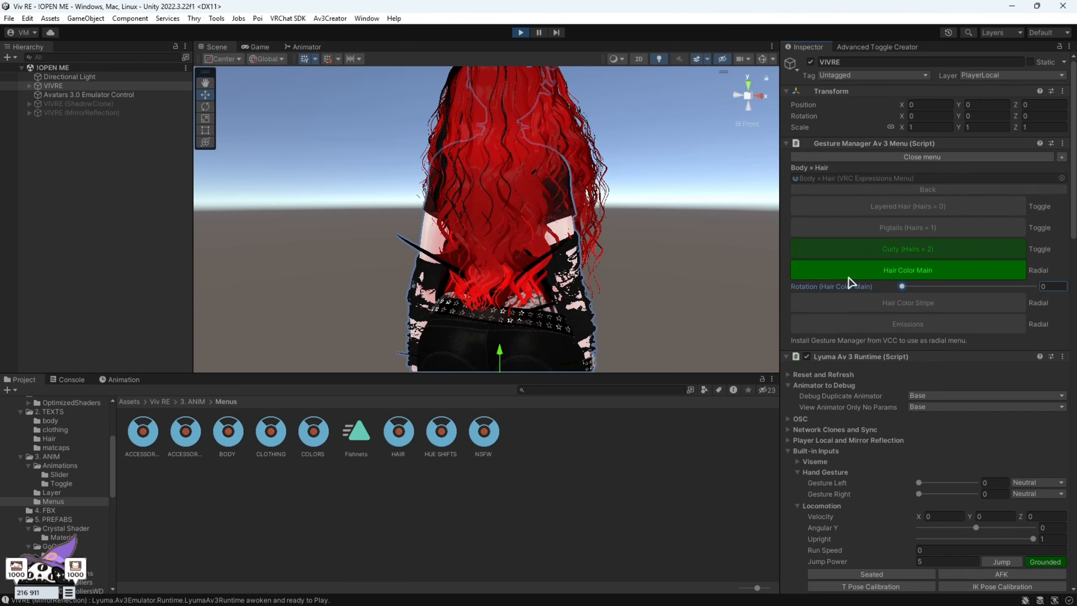
pyautogui.moveTo(916, 288)
pyautogui.mouseDown()
pyautogui.moveTo(1008, 292)
pyautogui.moveTo(896, 292)
pyautogui.mouseUp()
pyautogui.keyDown('alt'); pyautogui.moveTo(596, 254); pyautogui.dragTo(476, 150); pyautogui.keyUp('alt')
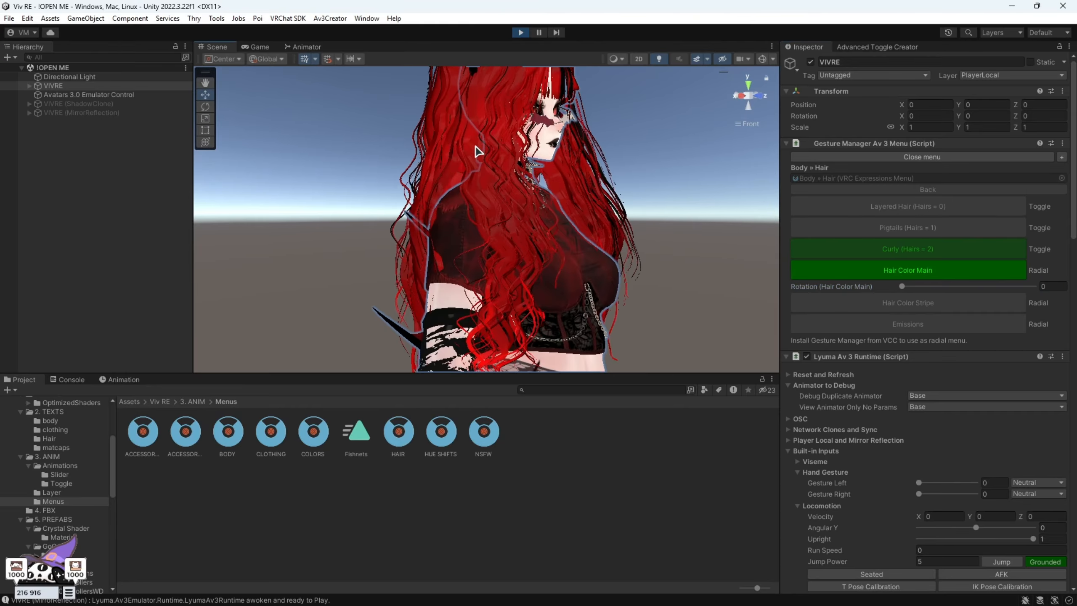
pyautogui.moveTo(476, 150); pyautogui.dragTo(534, 193, button='middle')
pyautogui.scroll(3, 325, 253)
pyautogui.keyDown('alt'); pyautogui.moveTo(534, 193); pyautogui.dragTo(540, 170); pyautogui.keyUp('alt')
pyautogui.scroll(-3, 594, 216)
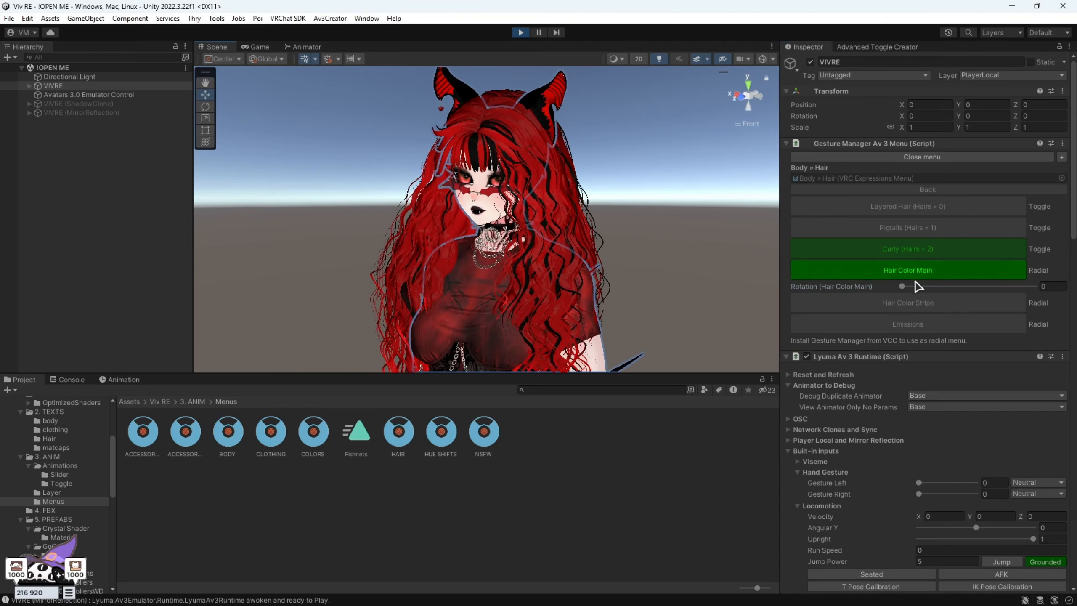
pyautogui.click(930, 276)
# - Test the Hair Color Stripe radial at 0.289 on the curly hair, examine it from several sides, and lower the radial again
pyautogui.click(930, 291)
pyautogui.moveTo(911, 308); pyautogui.dragTo(940, 307)
pyautogui.scroll(3, 642, 191)
pyautogui.moveTo(646, 276); pyautogui.dragTo(630, 136, button='middle')
pyautogui.keyDown('alt'); pyautogui.moveTo(610, 242); pyautogui.dragTo(301, 260); pyautogui.keyUp('alt')
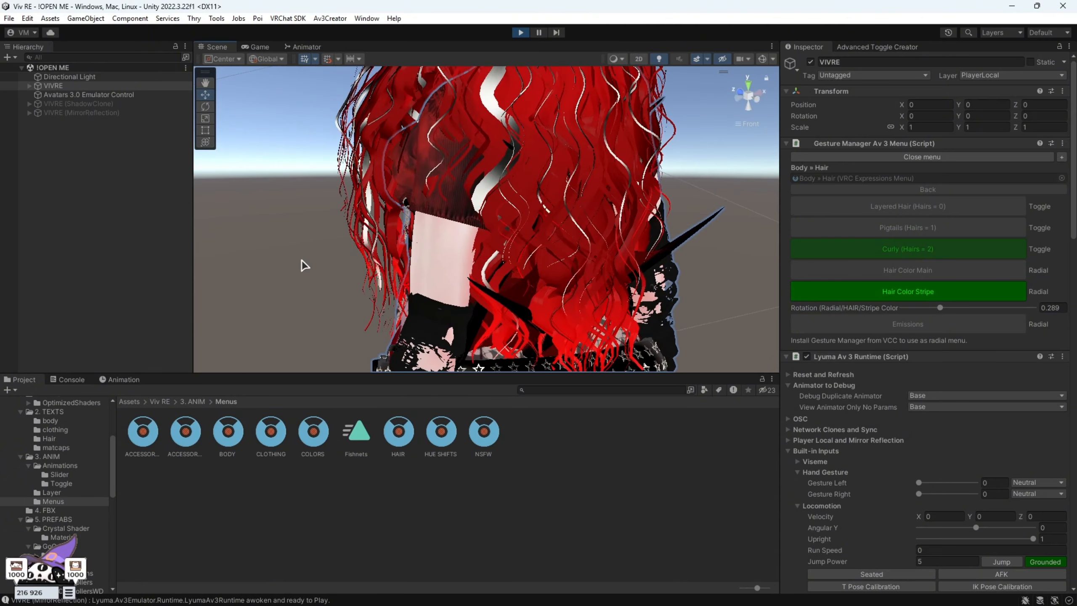
pyautogui.keyDown('alt'); pyautogui.moveTo(646, 291); pyautogui.dragTo(530, 225); pyautogui.keyUp('alt')
pyautogui.scroll(2, 531, 225)
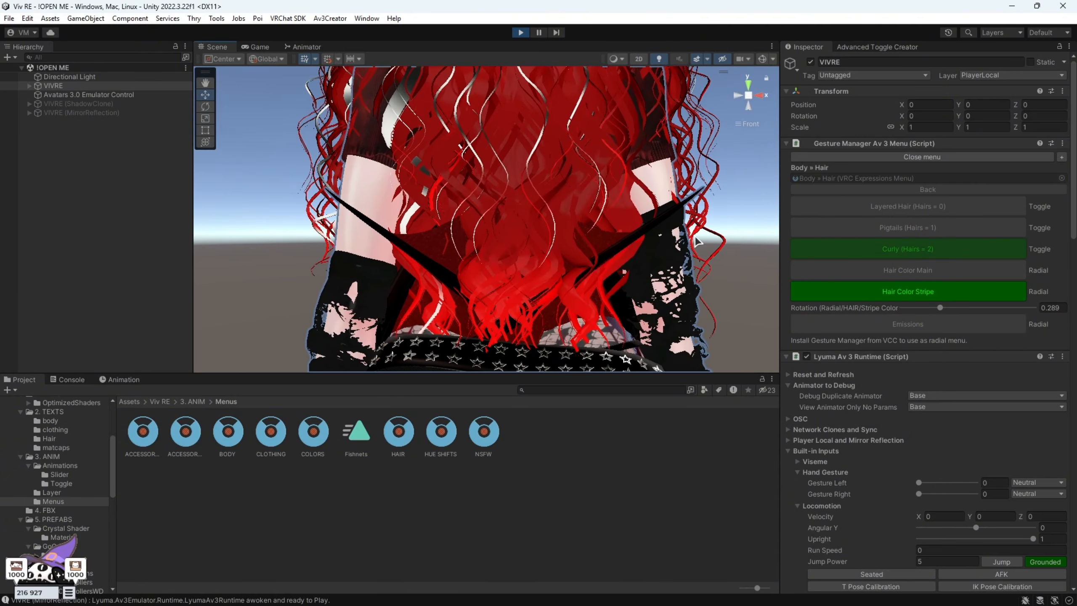
pyautogui.moveTo(935, 307); pyautogui.dragTo(858, 319)
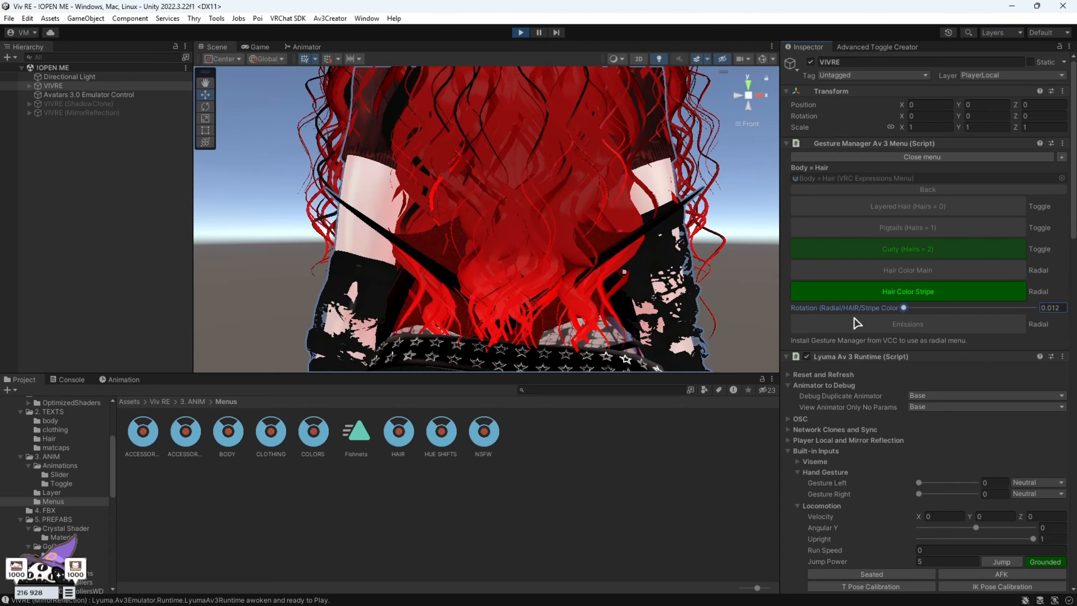
pyautogui.scroll(-2, 444, 158)
pyautogui.keyDown('alt'); pyautogui.moveTo(444, 158); pyautogui.dragTo(625, 254); pyautogui.keyUp('alt')
pyautogui.click(918, 295)
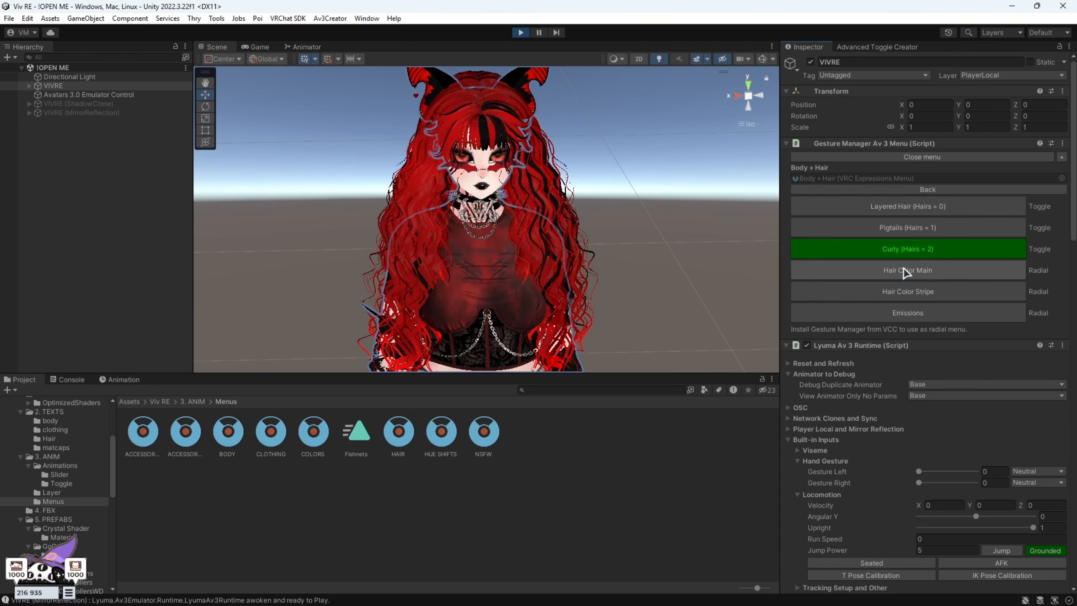
# - Test the Fishnets radial on Page 2 of the Accessories submenu and return it to 0
pyautogui.click(932, 191)
pyautogui.click(927, 190)
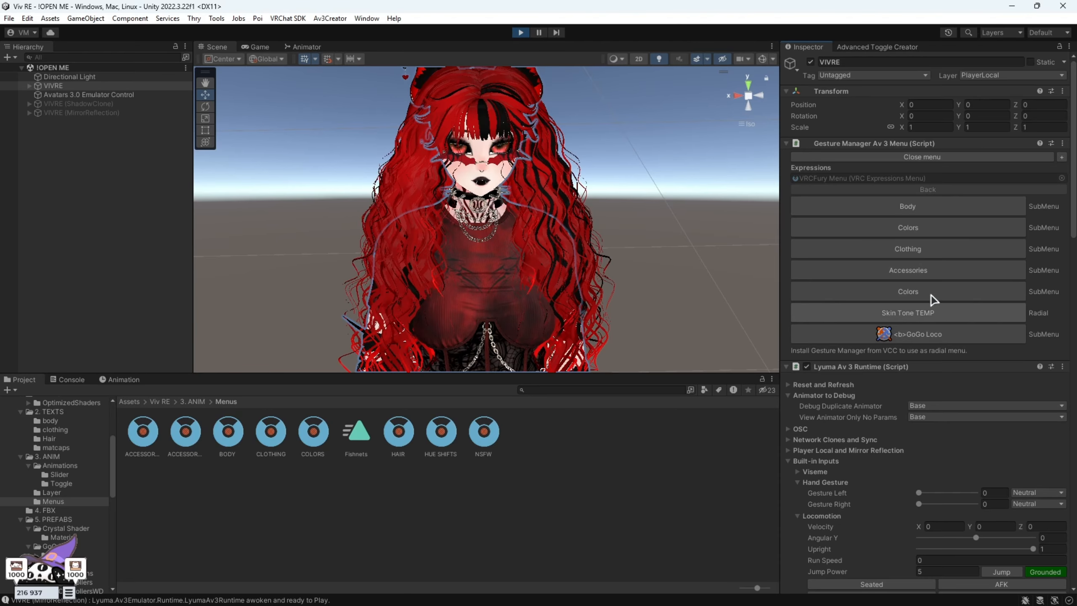
pyautogui.click(928, 268)
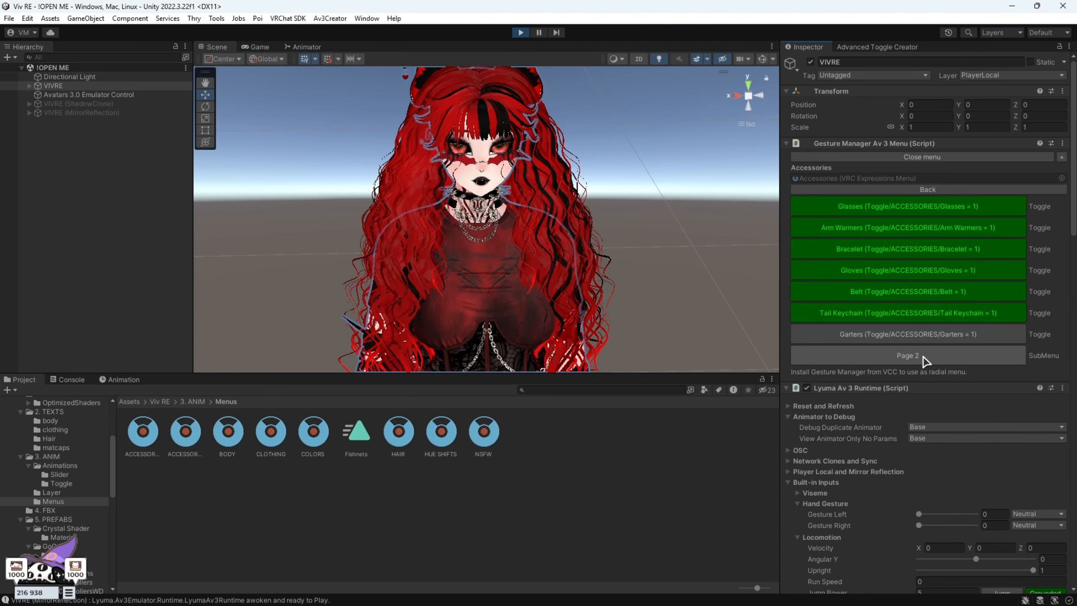
pyautogui.click(857, 357)
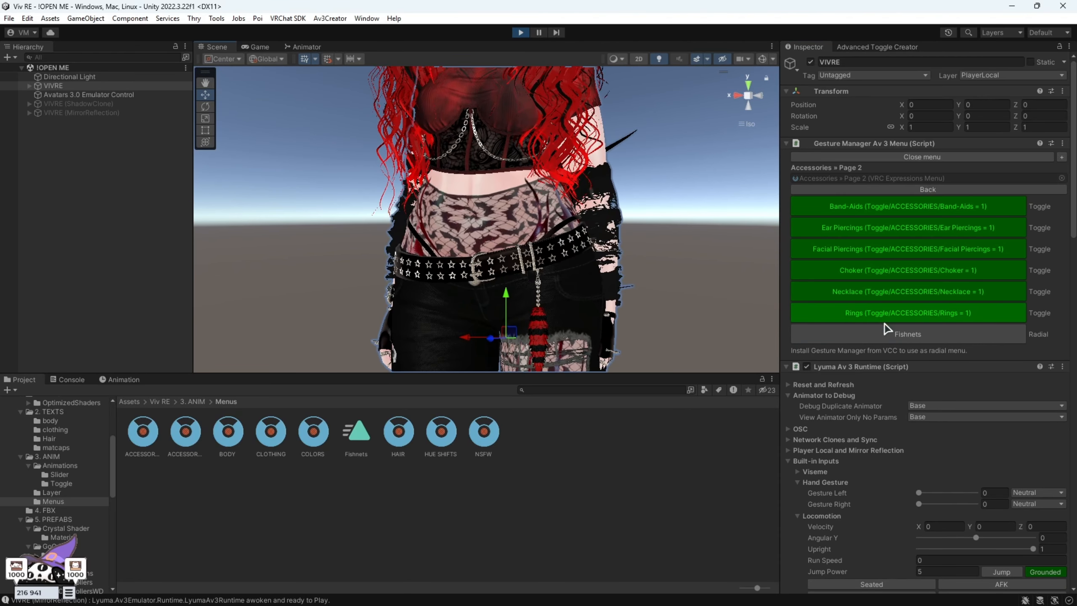
pyautogui.click(907, 335)
pyautogui.moveTo(909, 350)
pyautogui.mouseDown()
pyautogui.moveTo(1000, 364)
pyautogui.moveTo(1039, 357)
pyautogui.moveTo(890, 359)
pyautogui.mouseUp()
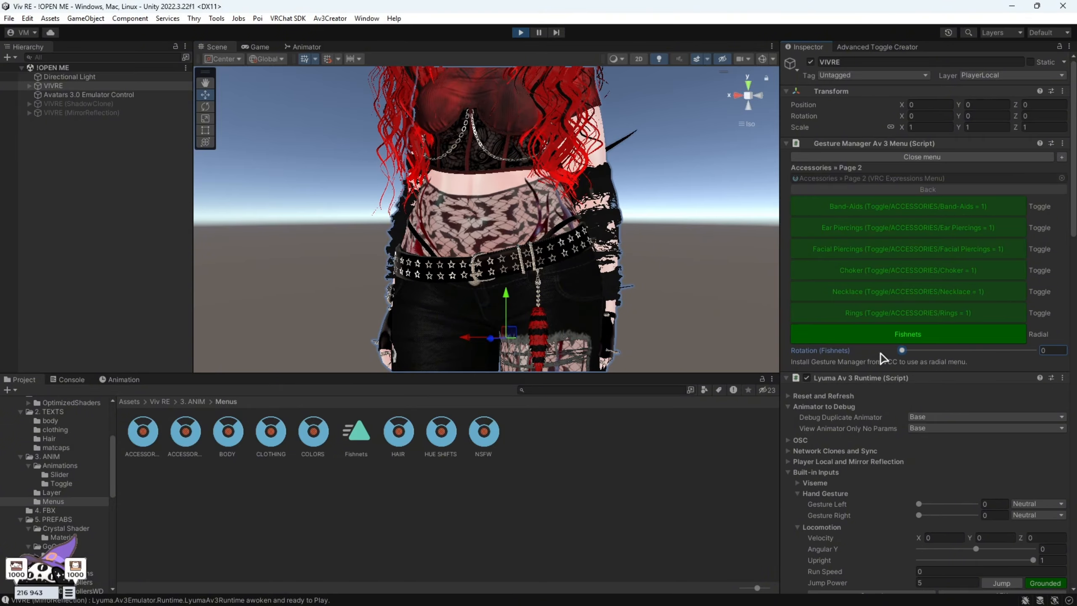
# - Review the Accessories submenu and its Page 2, and return to the main Expressions menu
pyautogui.scroll(-5, 639, 288)
pyautogui.moveTo(639, 288); pyautogui.dragTo(742, 293, button='right')
pyautogui.click(933, 189)
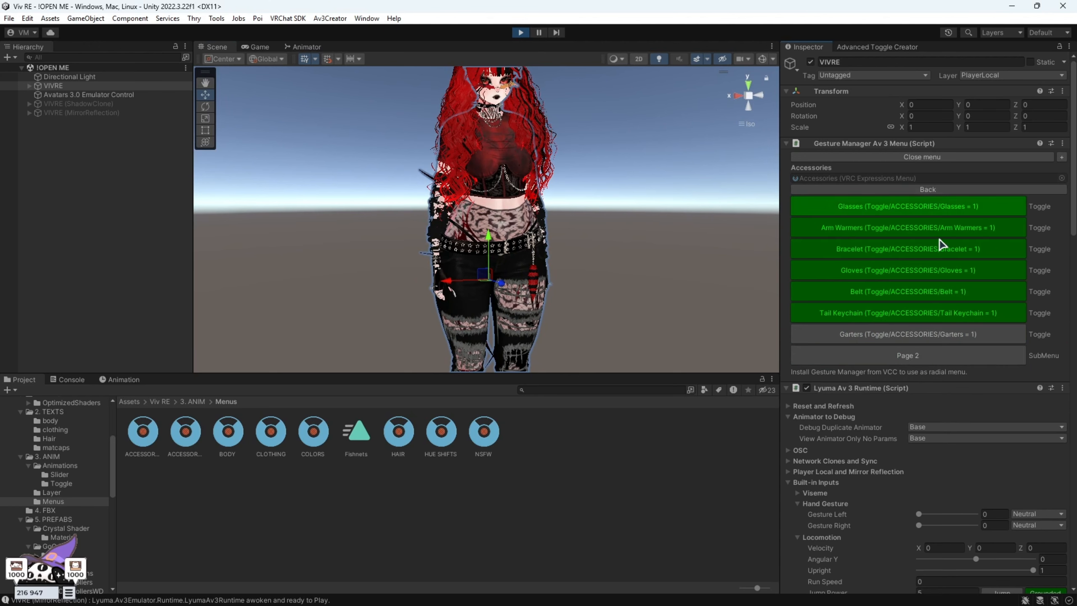
pyautogui.click(927, 337)
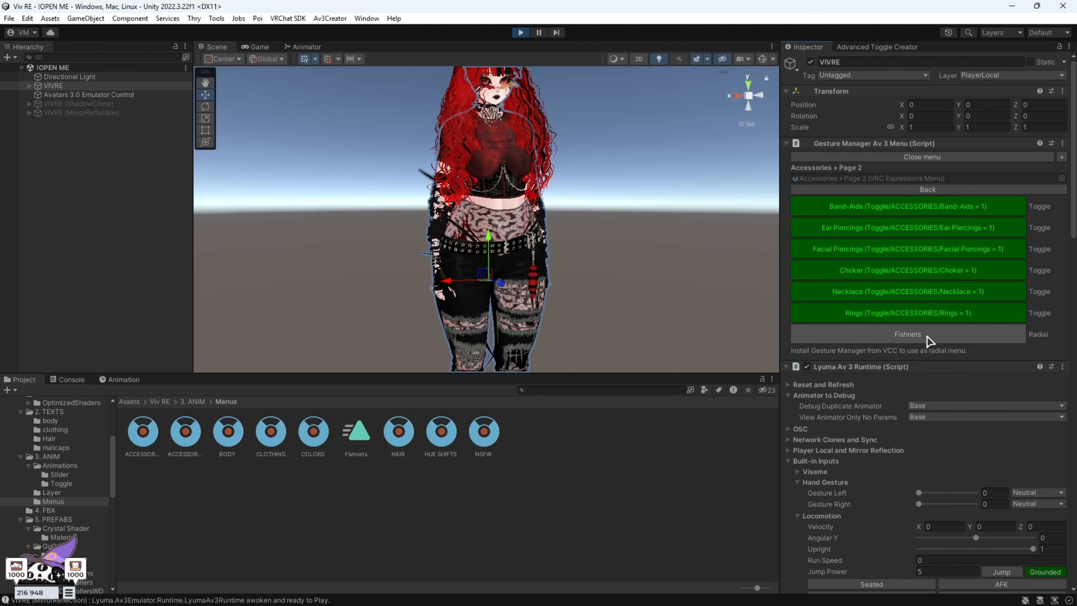
pyautogui.click(923, 189)
pyautogui.click(923, 188)
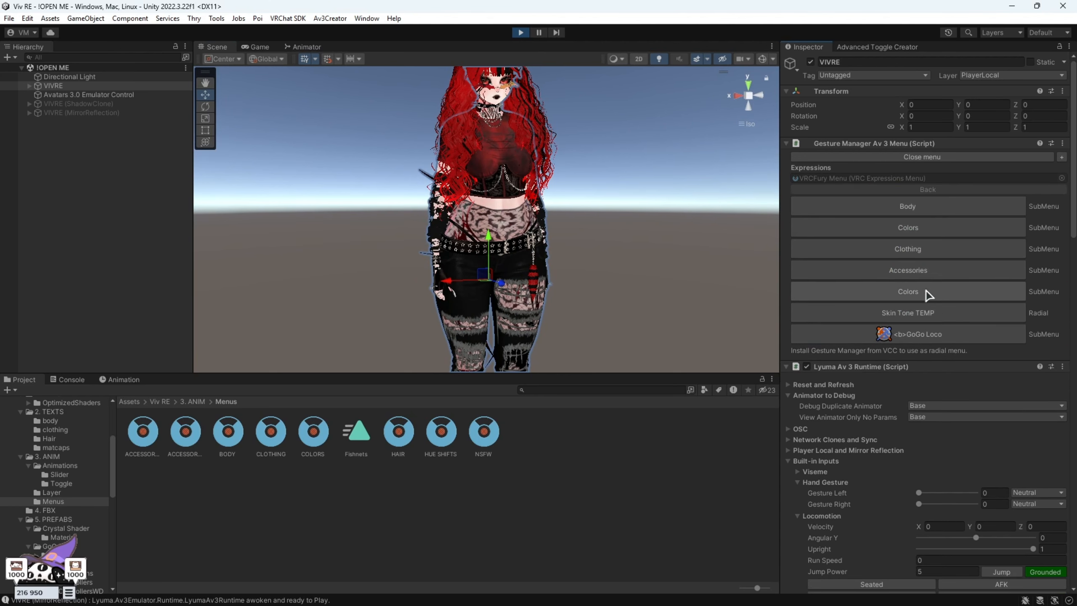
# - View the avatar from the side, check the Clothing submenu, and go back to the main Expressions menu
pyautogui.scroll(5, 644, 249)
pyautogui.moveTo(681, 268); pyautogui.dragTo(939, 299, button='right')
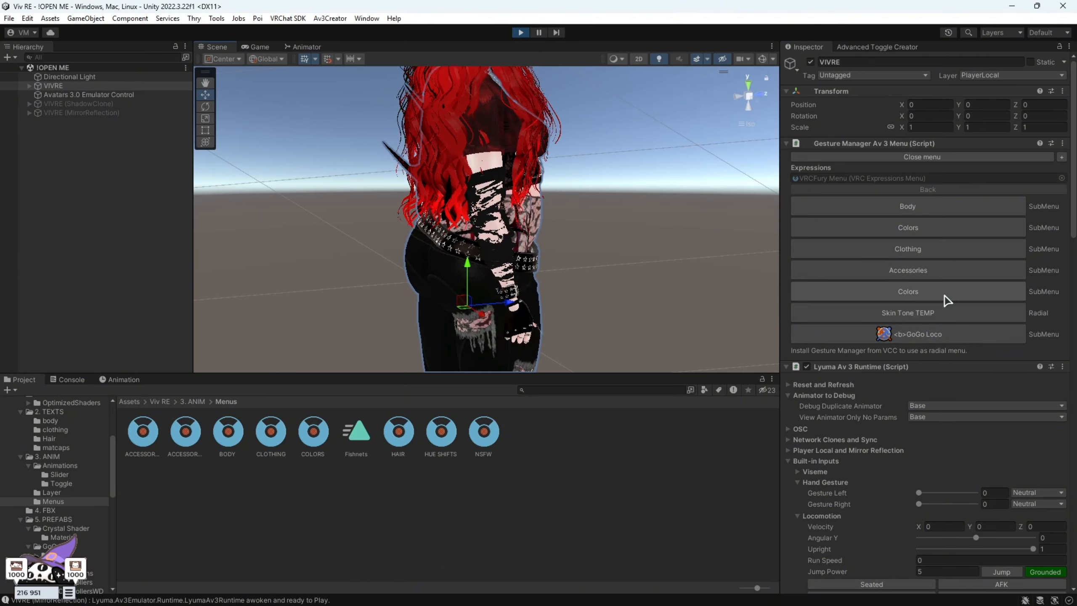
pyautogui.click(914, 254)
pyautogui.click(913, 190)
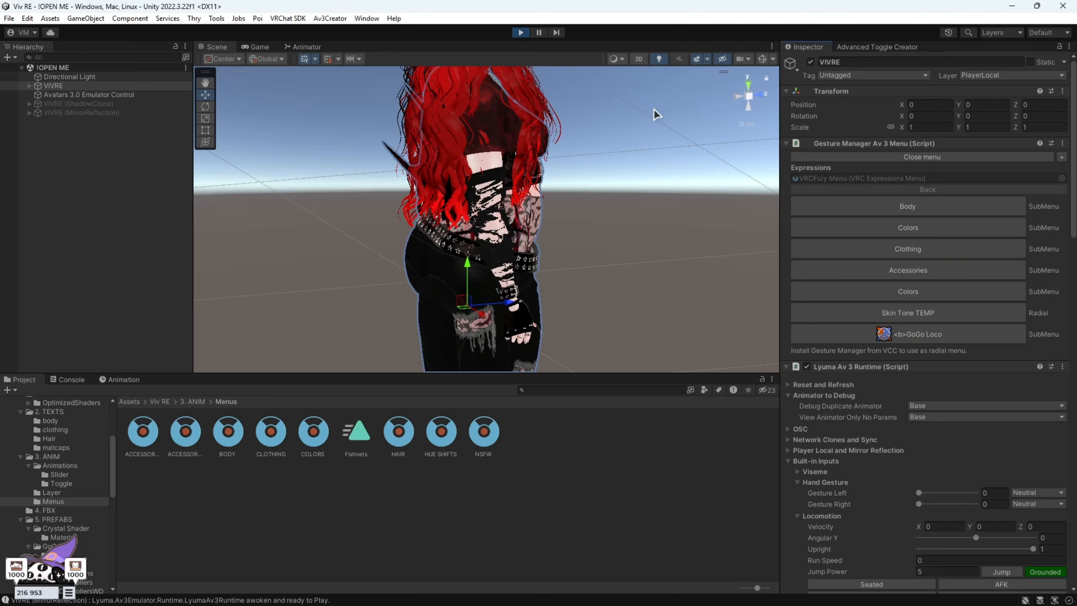
# - Deselect the avatar and examine its curly hair, face and outfit from the front and from both sides
pyautogui.click(761, 95)
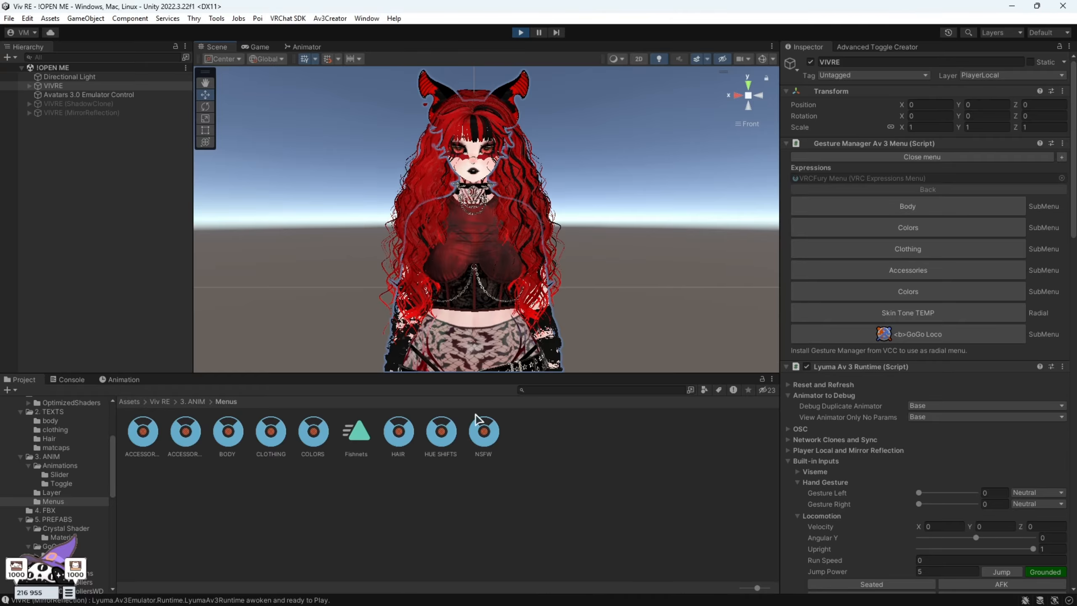
pyautogui.keyDown('alt'); pyautogui.moveTo(437, 199); pyautogui.dragTo(712, 200); pyautogui.keyUp('alt')
pyautogui.click(709, 200)
pyautogui.keyDown('alt'); pyautogui.moveTo(608, 201); pyautogui.dragTo(474, 216); pyautogui.keyUp('alt')
pyautogui.scroll(-4, 474, 234)
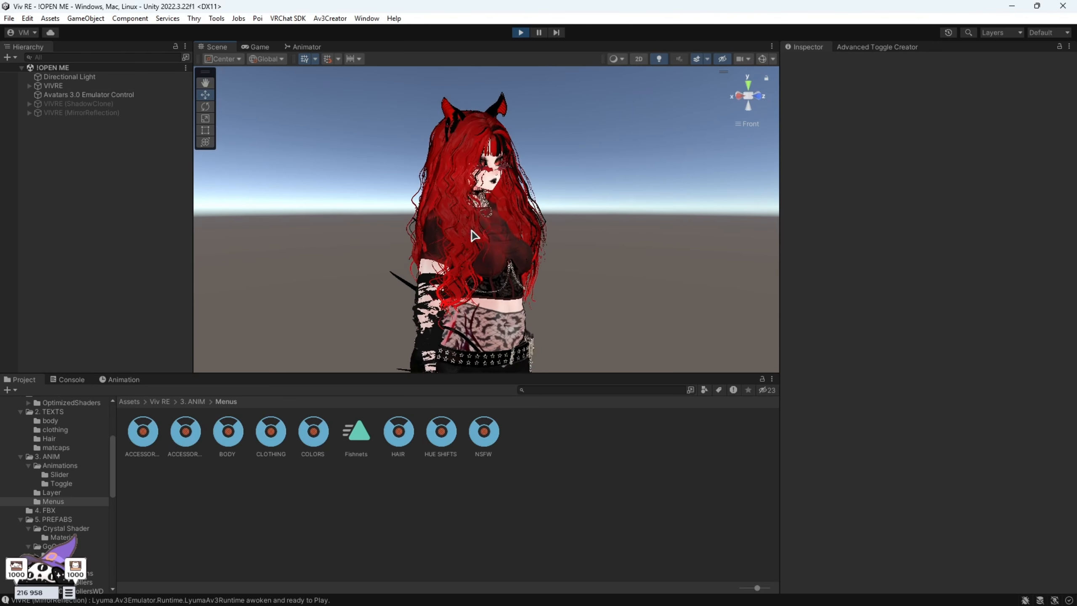
pyautogui.keyDown('alt'); pyautogui.moveTo(732, 260); pyautogui.dragTo(641, 270); pyautogui.keyUp('alt')
pyautogui.scroll(4, 644, 269)
pyautogui.scroll(-4, 628, 263)
pyautogui.moveTo(653, 268); pyautogui.dragTo(667, 178, button='middle')
pyautogui.keyDown('alt'); pyautogui.moveTo(664, 191); pyautogui.dragTo(606, 199); pyautogui.keyUp('alt')
pyautogui.scroll(3, 615, 206)
pyautogui.moveTo(620, 209); pyautogui.dragTo(648, 324, button='middle')
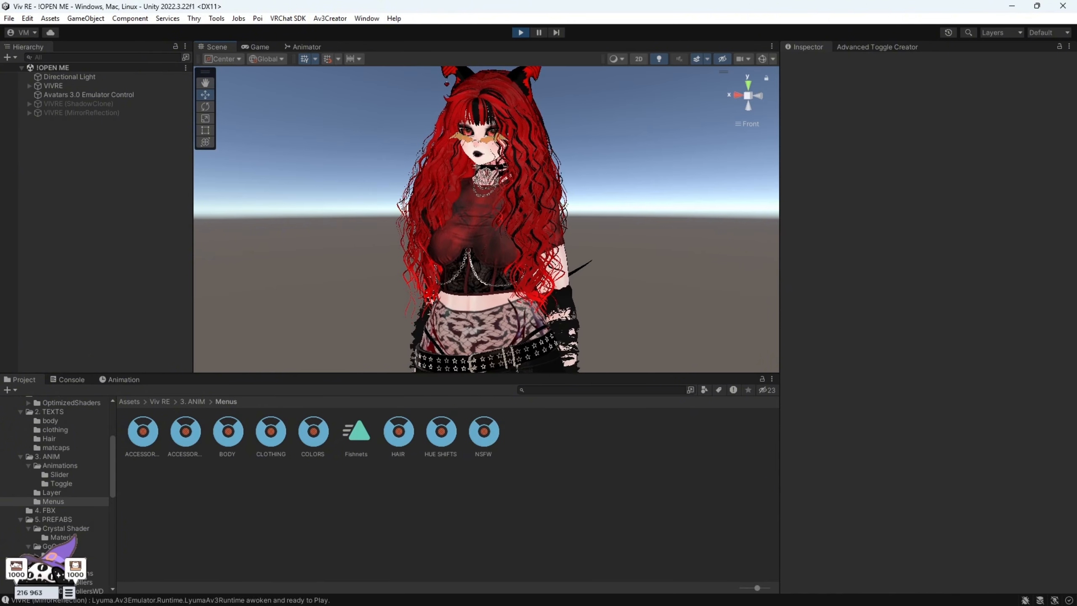